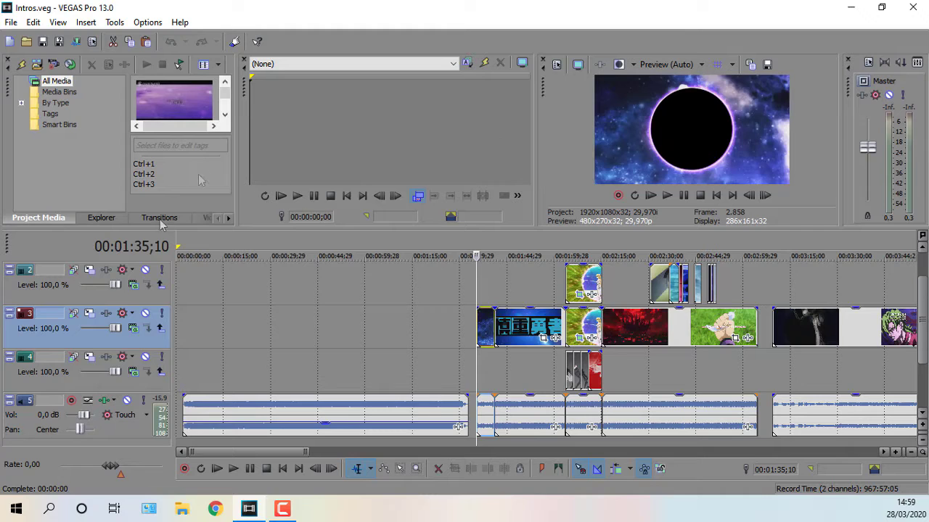
# - Mute audio track 5 and briefly play the timeline from the first clip on video track 3
pyautogui.click(127, 401)
pyautogui.scroll(-3, 848, 385)
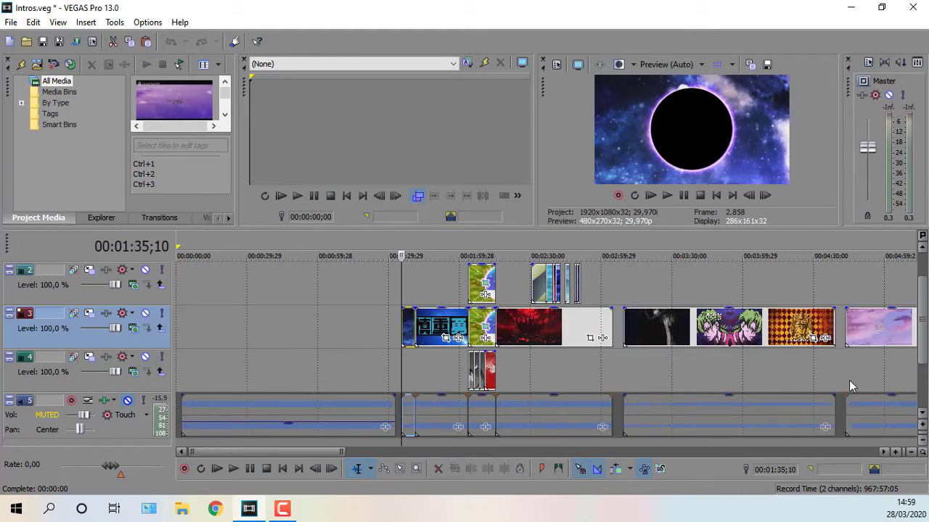
pyautogui.scroll(5, 432, 381)
pyautogui.click(883, 452)
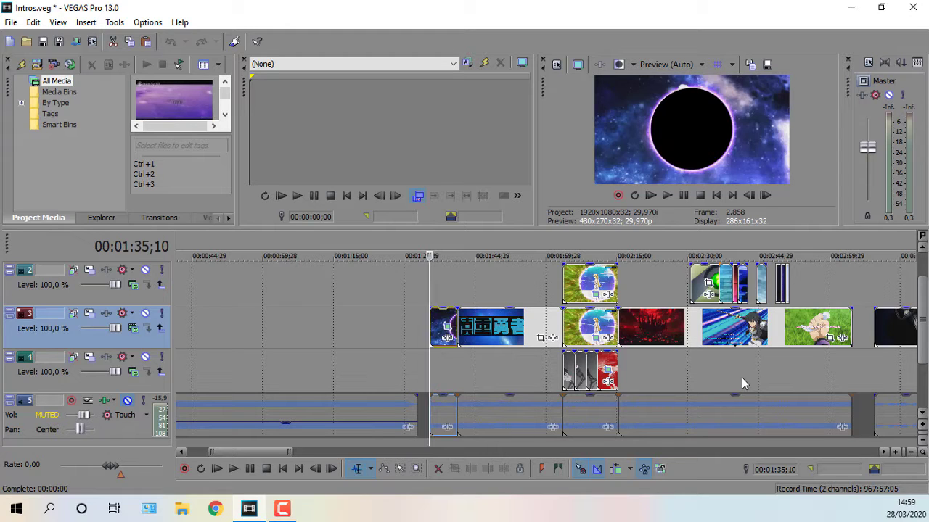
pyautogui.press('space')
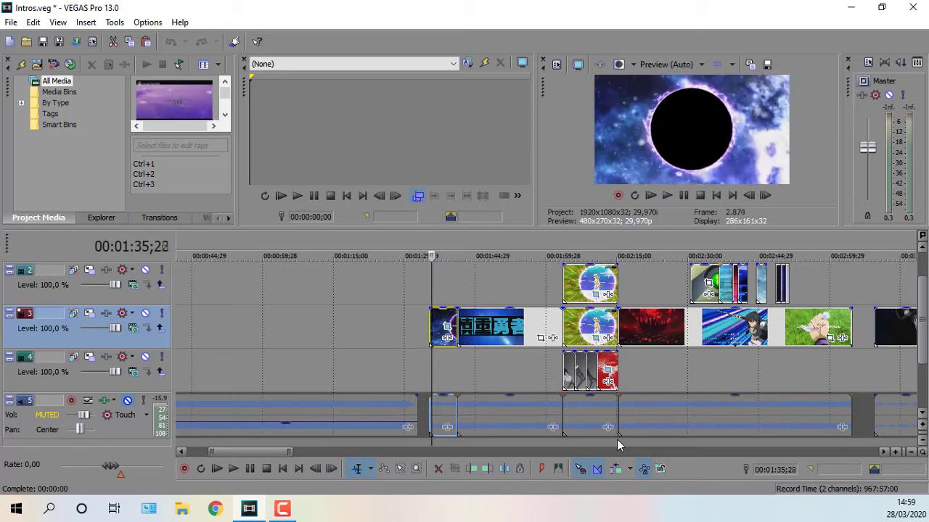
pyautogui.press('space')
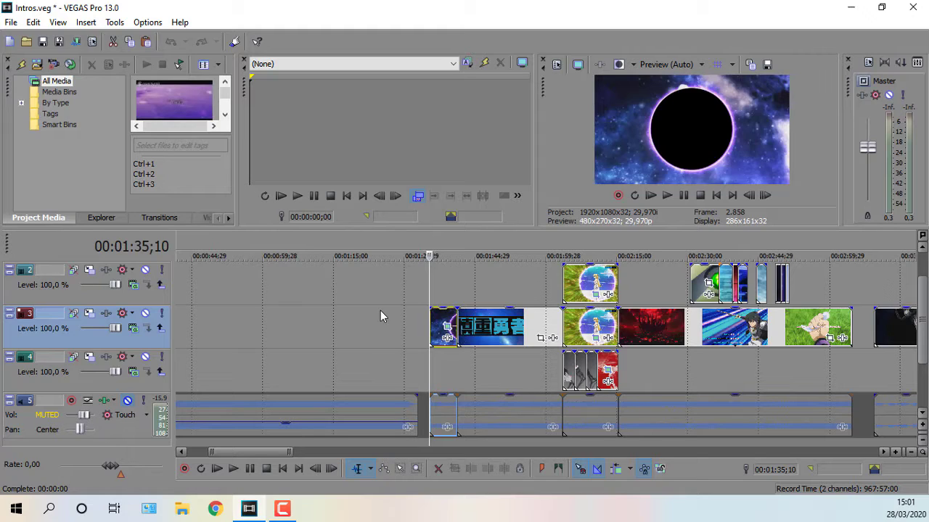
# - Select the second clip on video track 3 and place the cursor inside it at 00:01:47;01
pyautogui.click(192, 342)
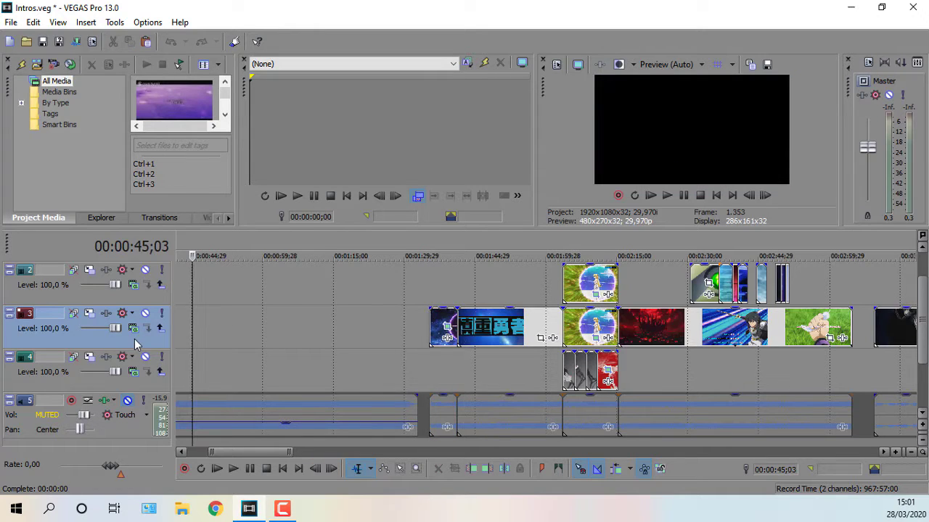
pyautogui.click(467, 345)
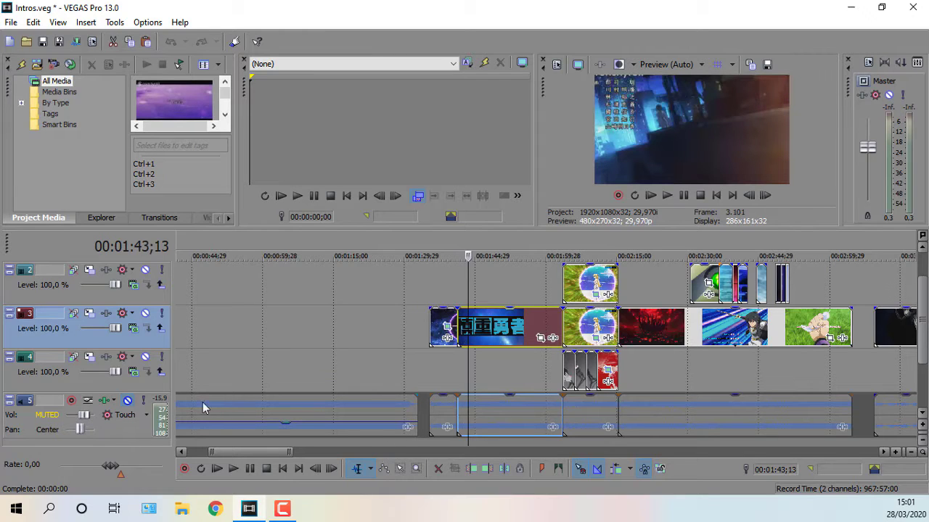
pyautogui.click(132, 428)
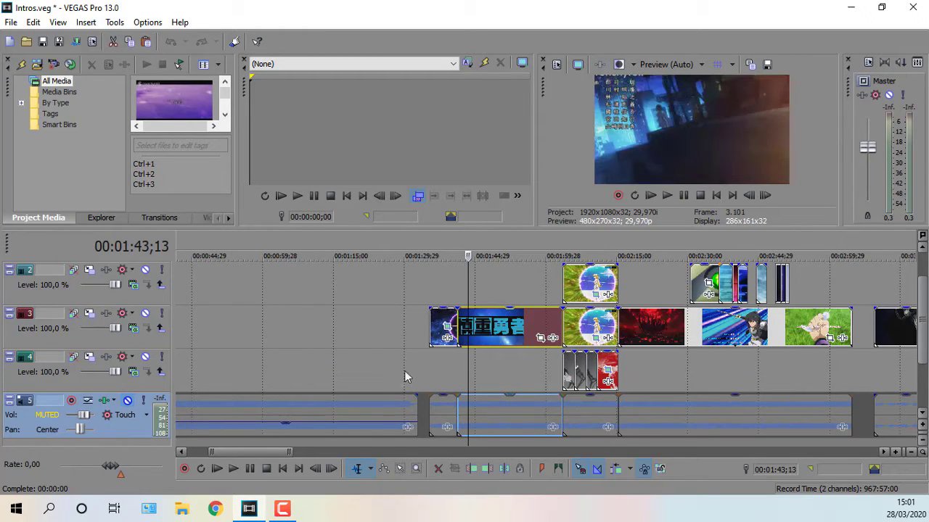
pyautogui.click(486, 327)
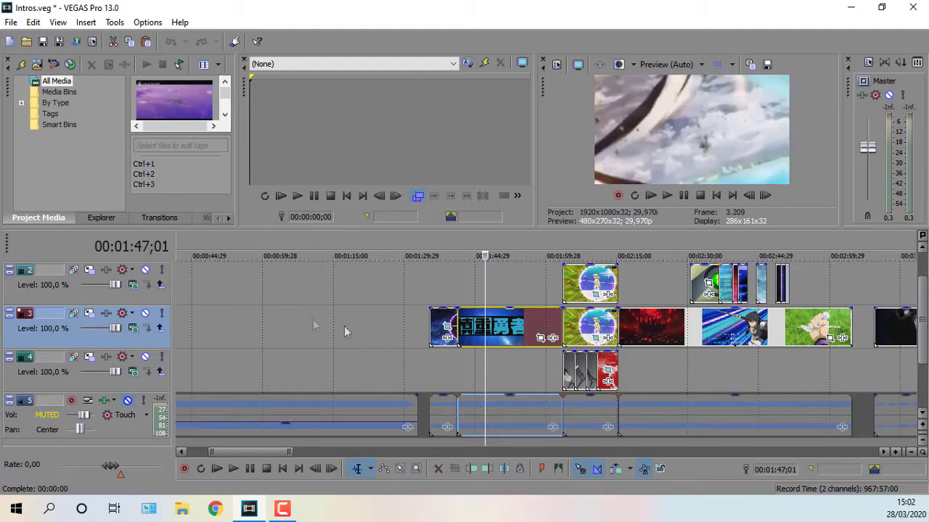
# - Advance the timeline cursor frame by frame within the selected clip to 00:01:47;16
pyautogui.scroll(1, 526, 357)
pyautogui.scroll(4, 551, 341)
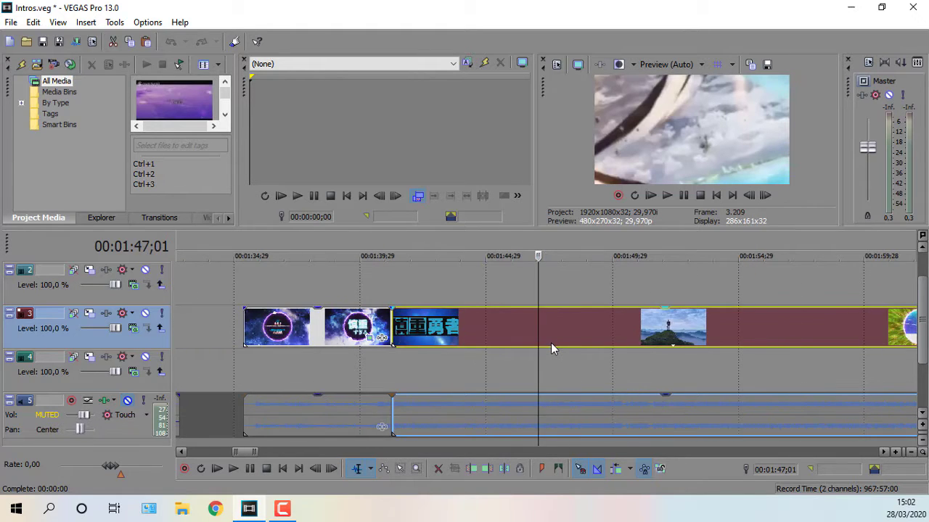
pyautogui.scroll(3, 551, 342)
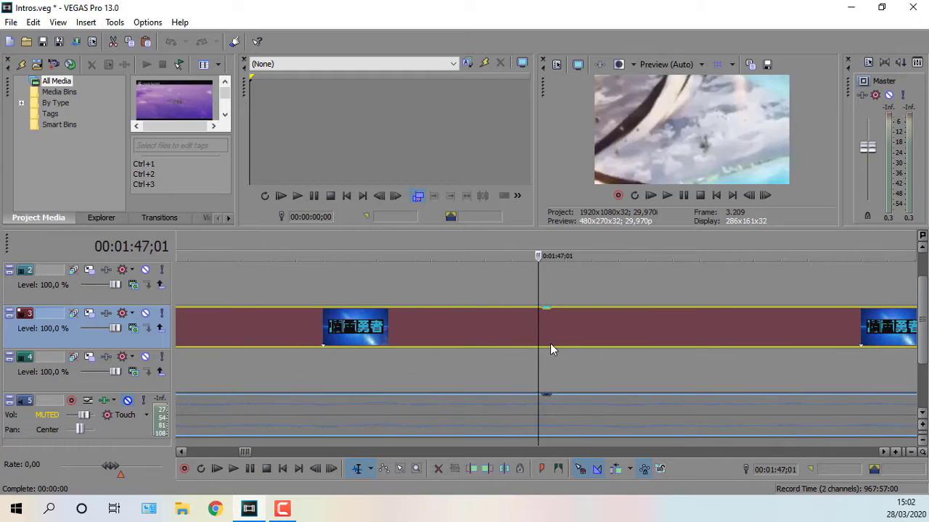
pyautogui.scroll(-3, 536, 356)
pyautogui.scroll(-3, 535, 356)
pyautogui.press('Right')
pyautogui.press('Right')
pyautogui.press('Right')
pyautogui.press('Right')
pyautogui.press('Right')
pyautogui.press('Right')
pyautogui.scroll(-10, 531, 357)
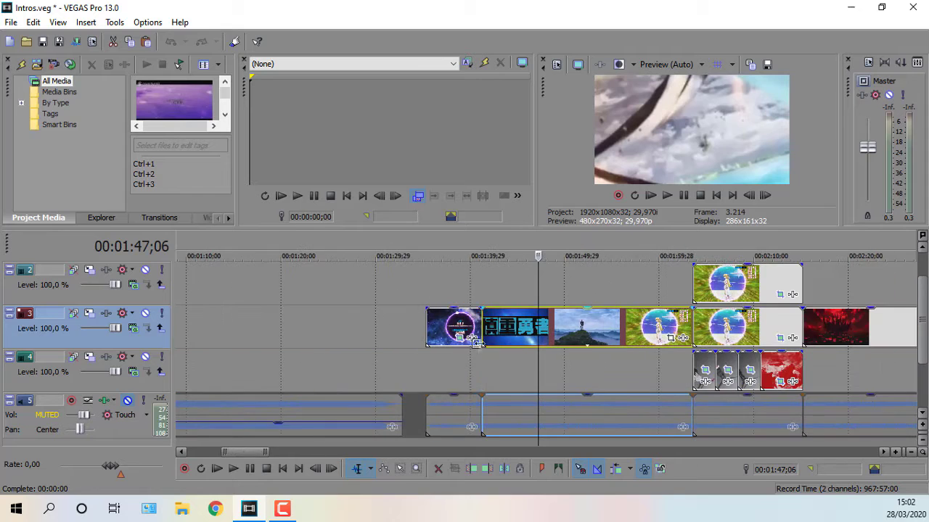
pyautogui.press('Right')
pyautogui.press('Right')
pyautogui.press('Right')
pyautogui.press('Right')
pyautogui.press('Right')
pyautogui.press('Right')
pyautogui.press('Right')
pyautogui.press('Right')
pyautogui.press('Right')
pyautogui.press('Right')
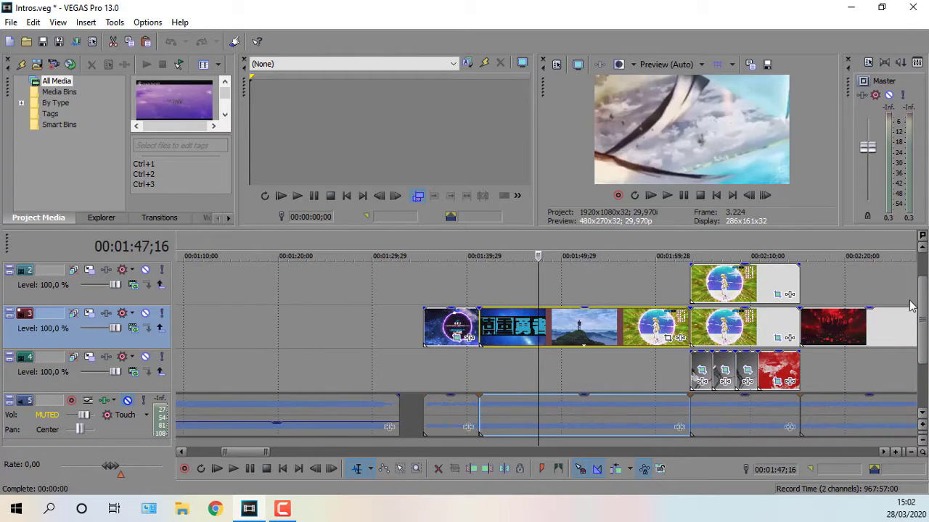
pyautogui.scroll(1, 920, 305)
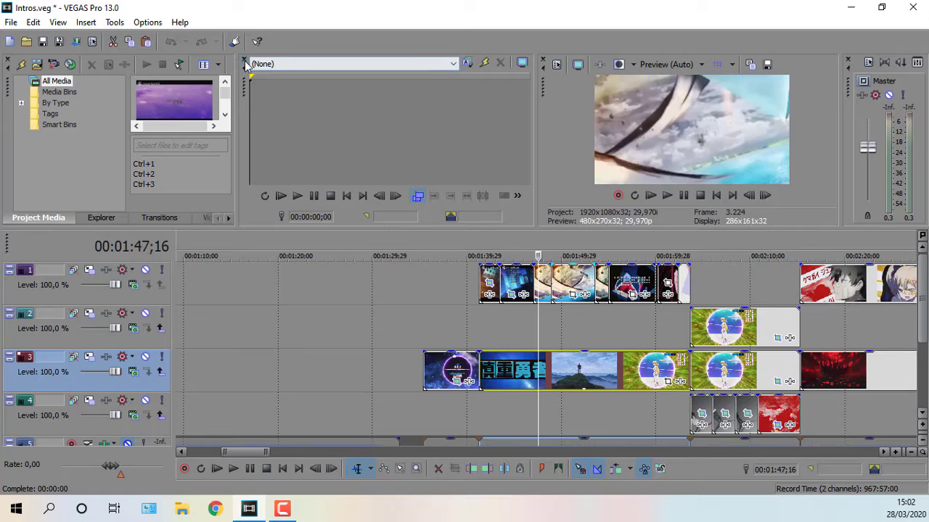
# - Close the Trimmer window and enlarge the video preview area beside the project media
pyautogui.moveTo(536, 132)
pyautogui.mouseDown()
pyautogui.moveTo(441, 129)
pyautogui.moveTo(563, 124)
pyautogui.moveTo(530, 123)
pyautogui.mouseUp()
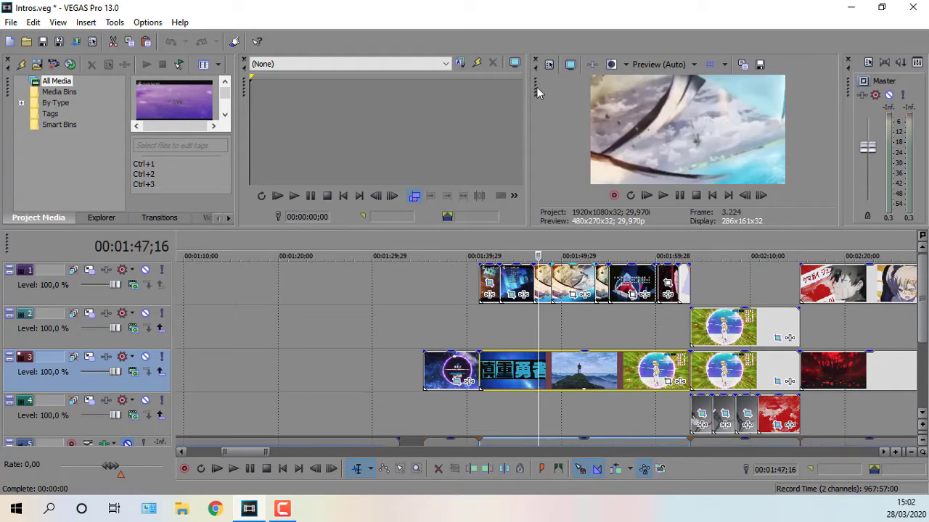
pyautogui.moveTo(534, 93); pyautogui.dragTo(0, 160)
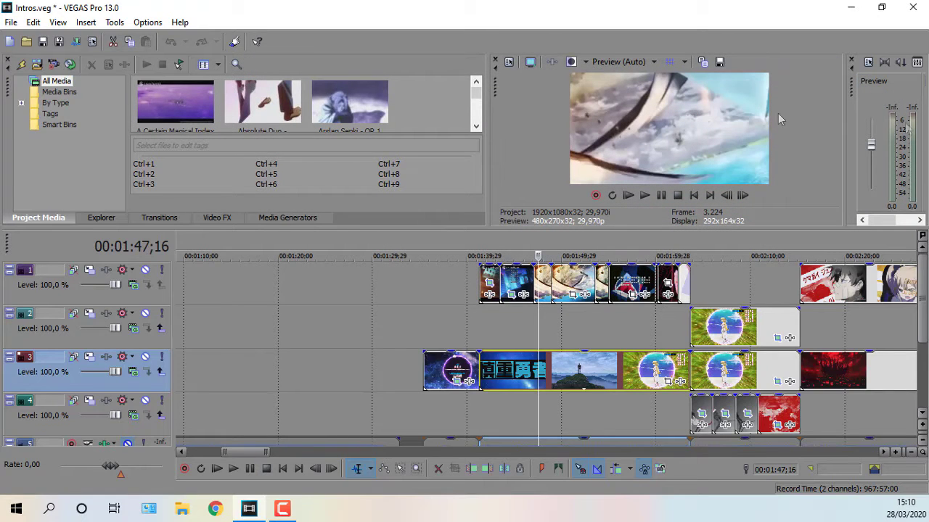
pyautogui.moveTo(495, 89); pyautogui.dragTo(425, 97)
pyautogui.moveTo(571, 74); pyautogui.dragTo(483, 99)
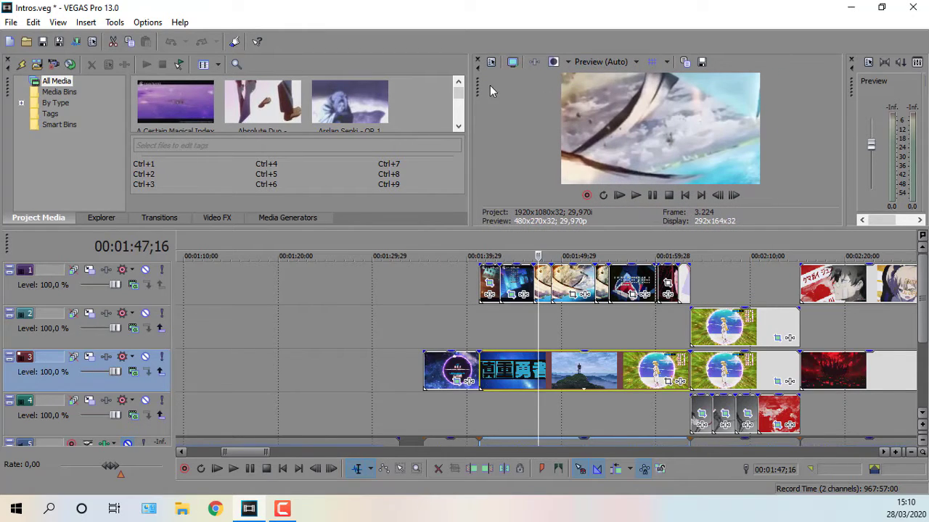
# - Show the Trimmer window beside the video preview and close it again
pyautogui.click(58, 23)
pyautogui.moveTo(109, 111)
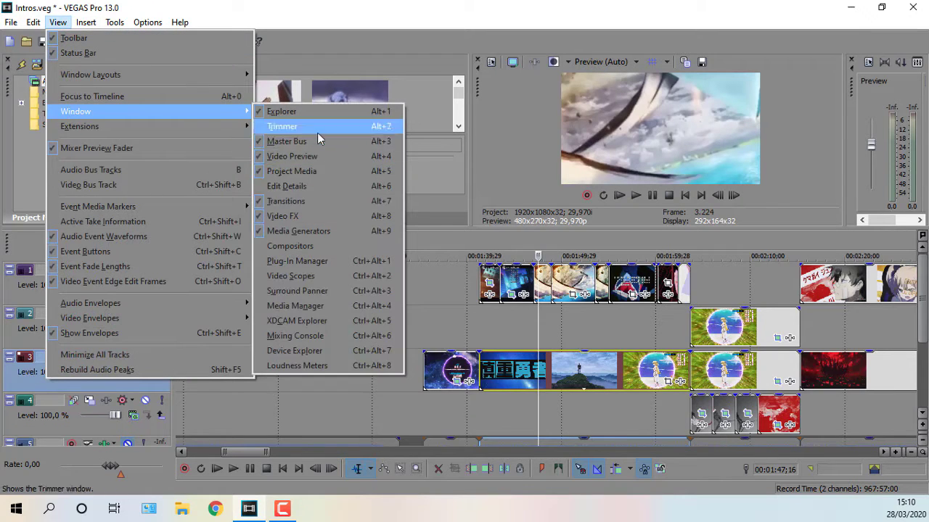
pyautogui.click(312, 126)
pyautogui.moveTo(234, 118); pyautogui.dragTo(338, 63)
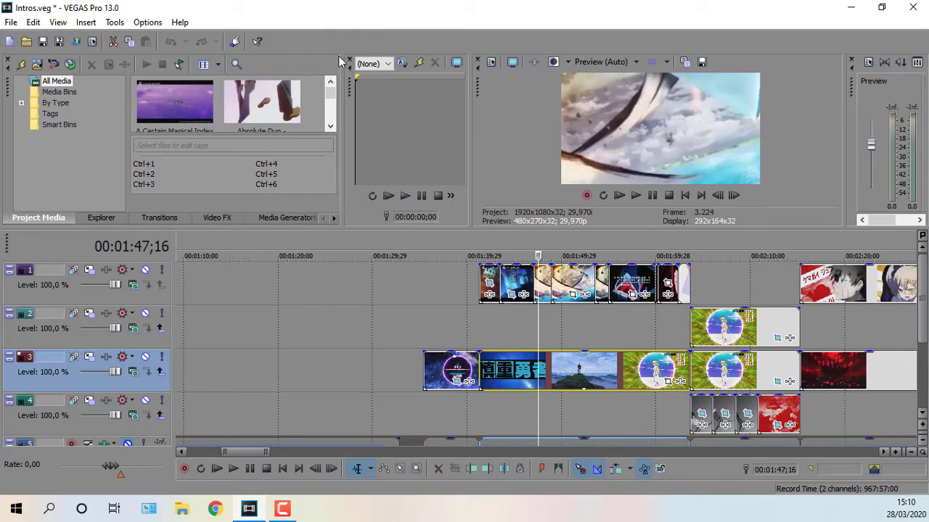
pyautogui.click(350, 63)
pyautogui.moveTo(471, 128); pyautogui.dragTo(432, 128)
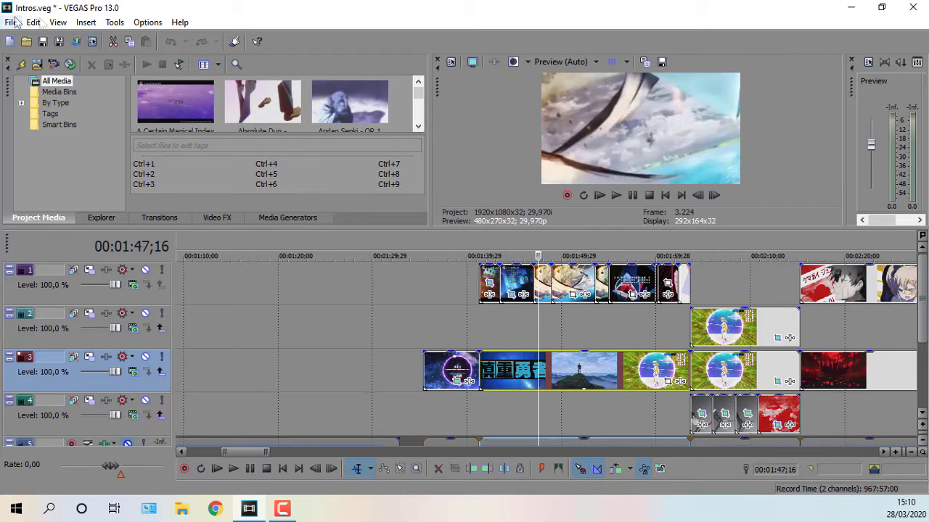
# - Show the Mixing Console window and close it again
pyautogui.click(59, 22)
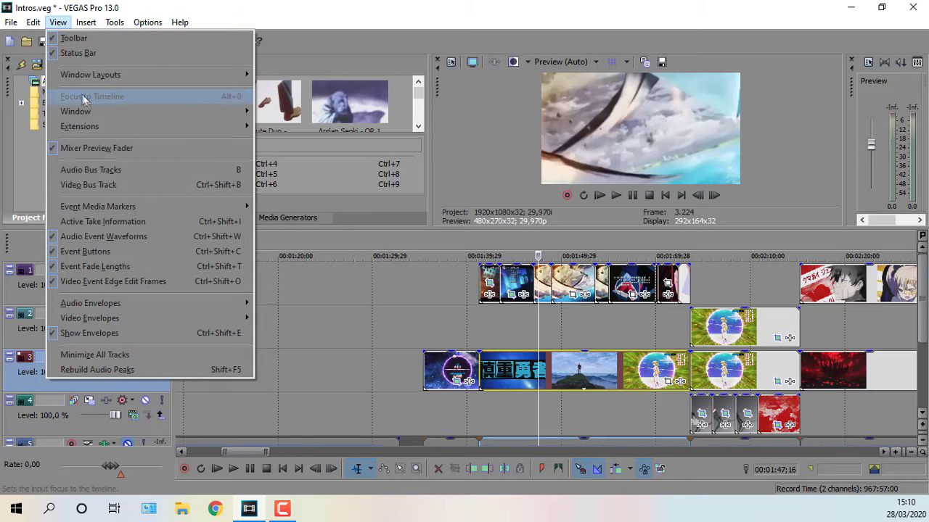
pyautogui.moveTo(115, 115)
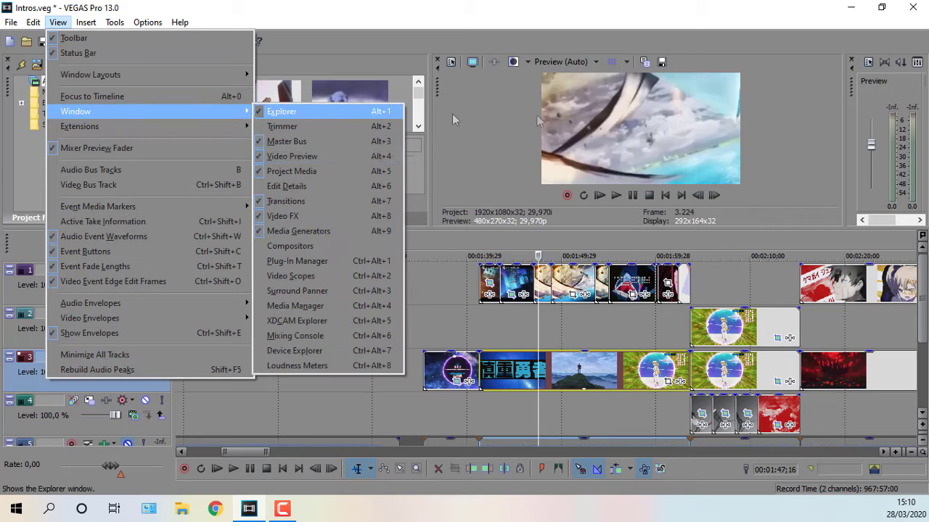
pyautogui.click(295, 336)
pyautogui.moveTo(421, 114); pyautogui.dragTo(319, 70)
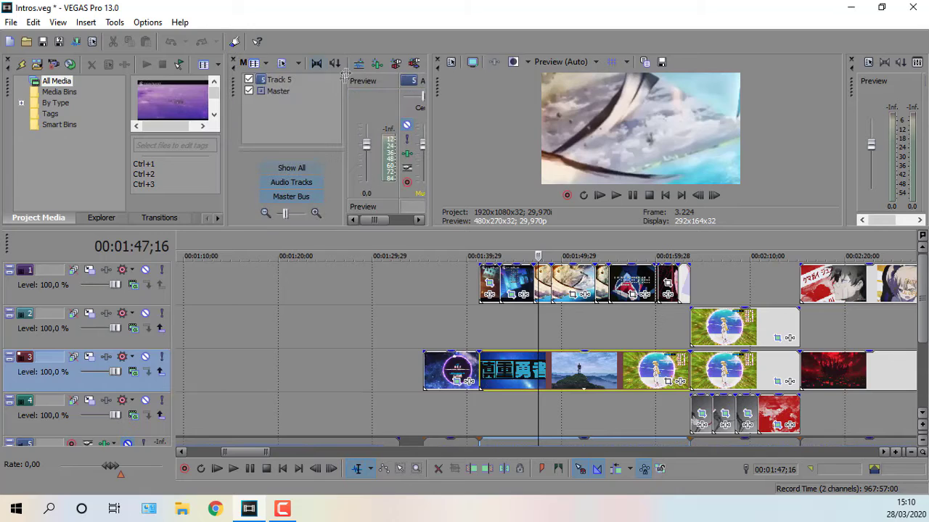
pyautogui.click(233, 66)
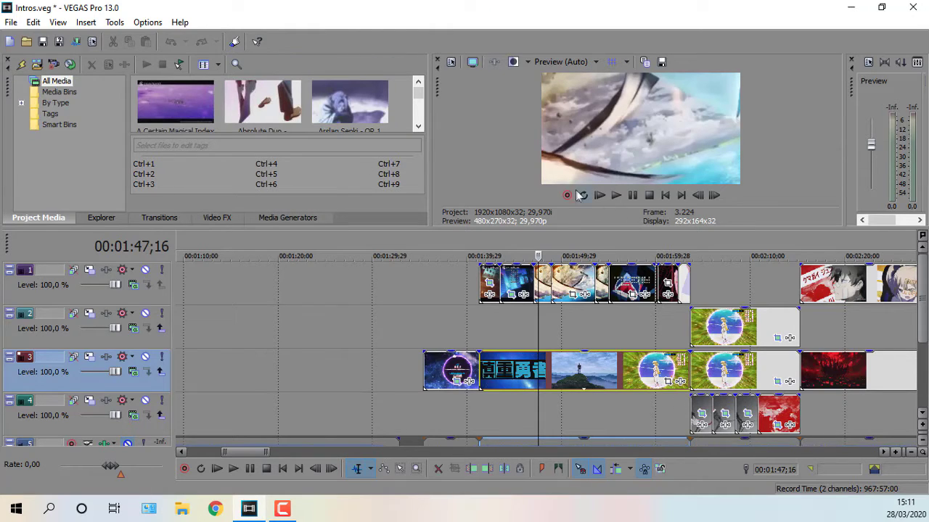
# - Widen the project media area and look through the Checkerboard presets of the media generators
pyautogui.moveTo(429, 117); pyautogui.dragTo(514, 129)
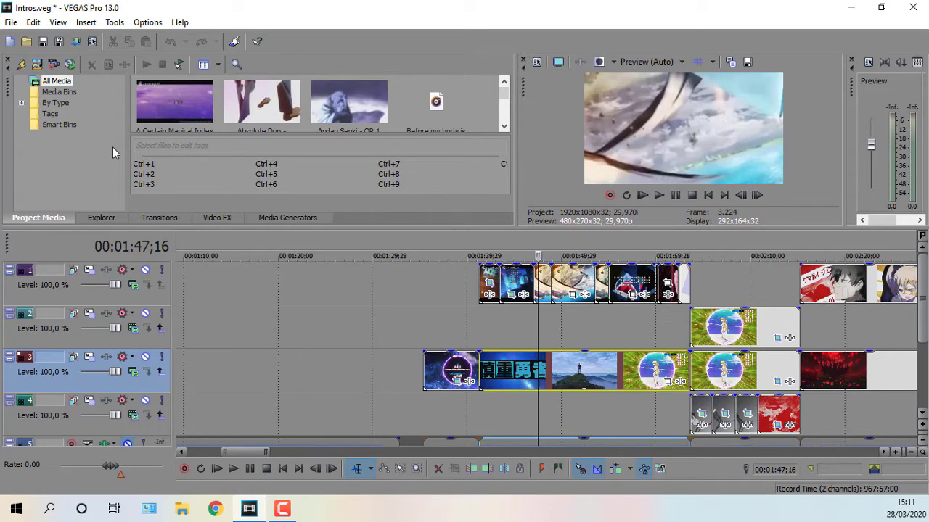
pyautogui.click(288, 218)
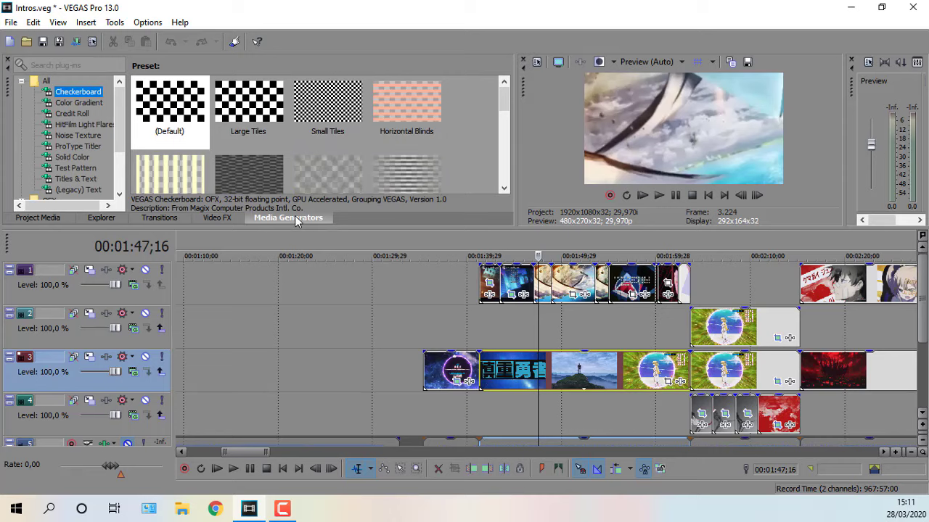
pyautogui.scroll(-1, 337, 144)
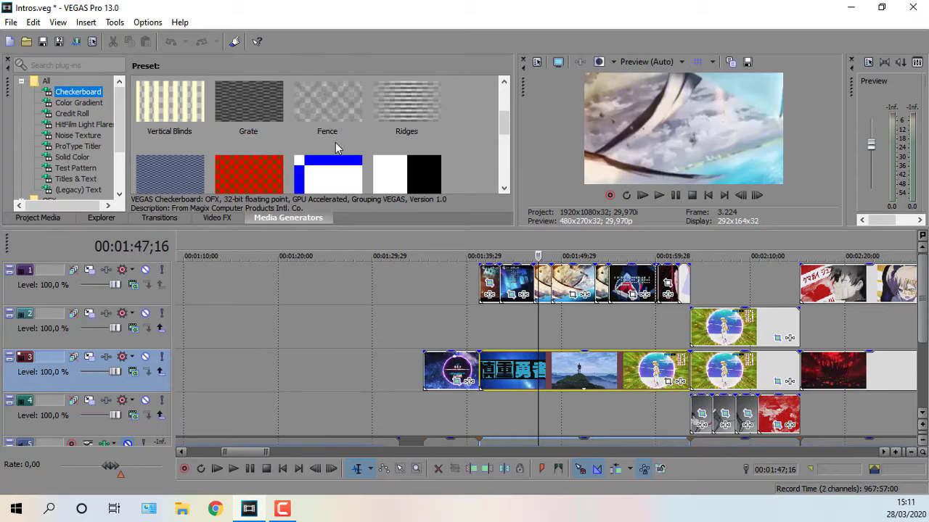
pyautogui.scroll(1, 335, 145)
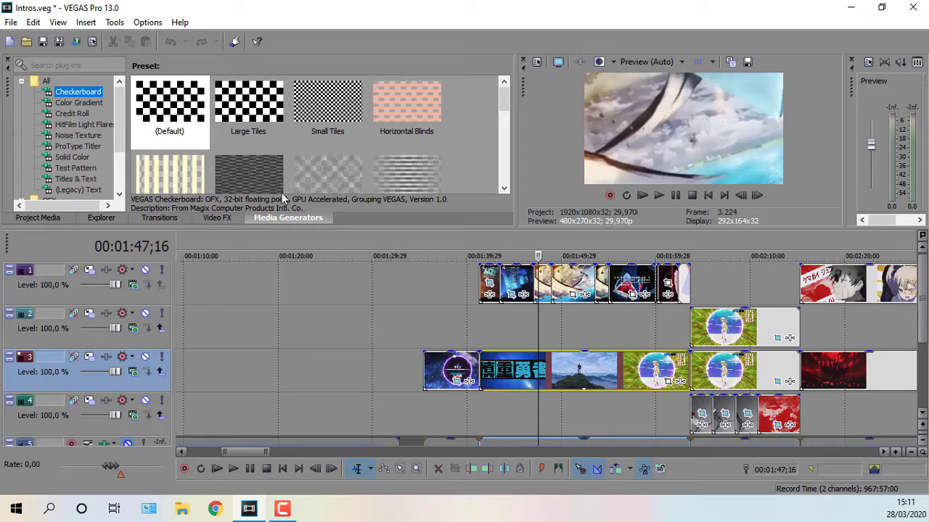
# - View the Add Noise video effect presets and the 3D Blinds transition presets
pyautogui.click(229, 217)
pyautogui.click(217, 241)
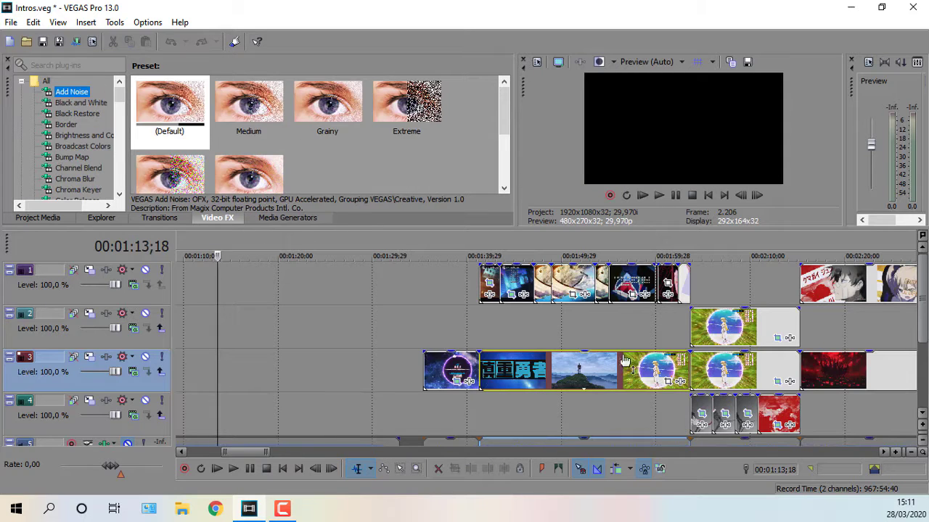
pyautogui.click(510, 289)
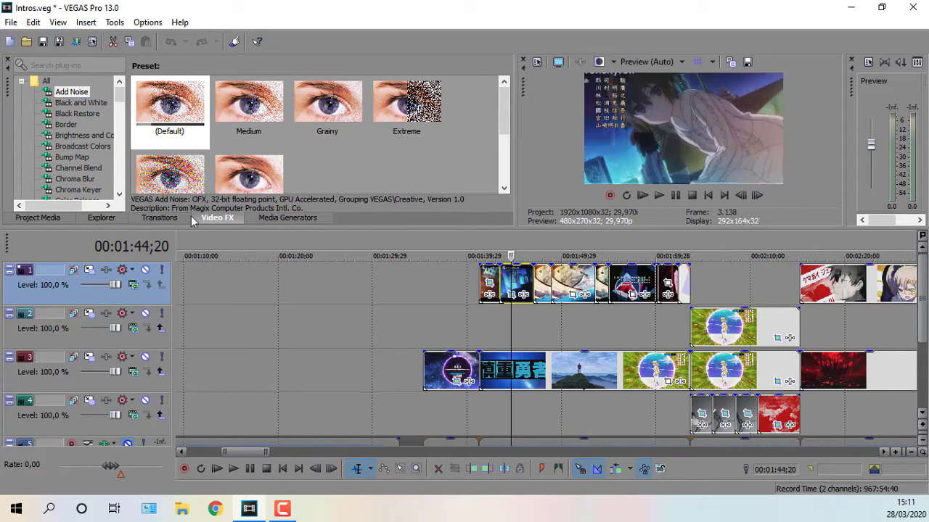
pyautogui.click(159, 217)
pyautogui.click(217, 217)
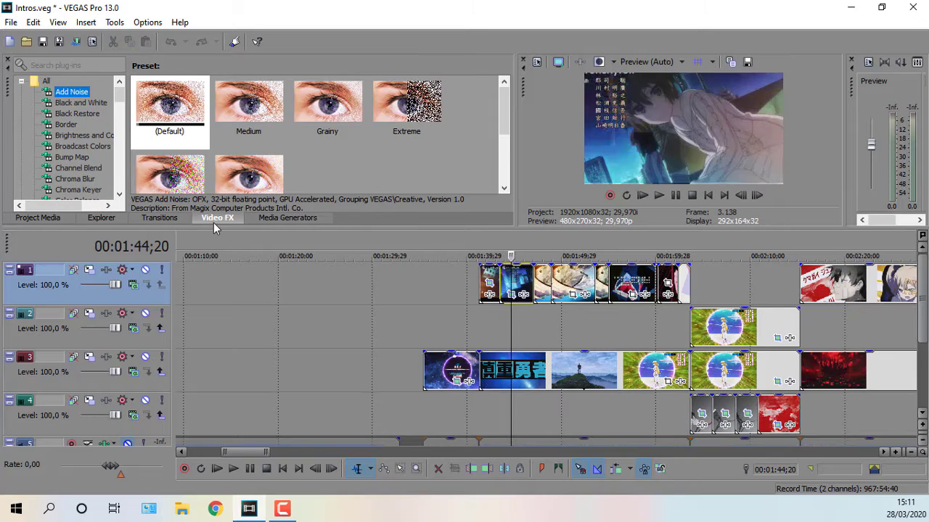
pyautogui.click(163, 219)
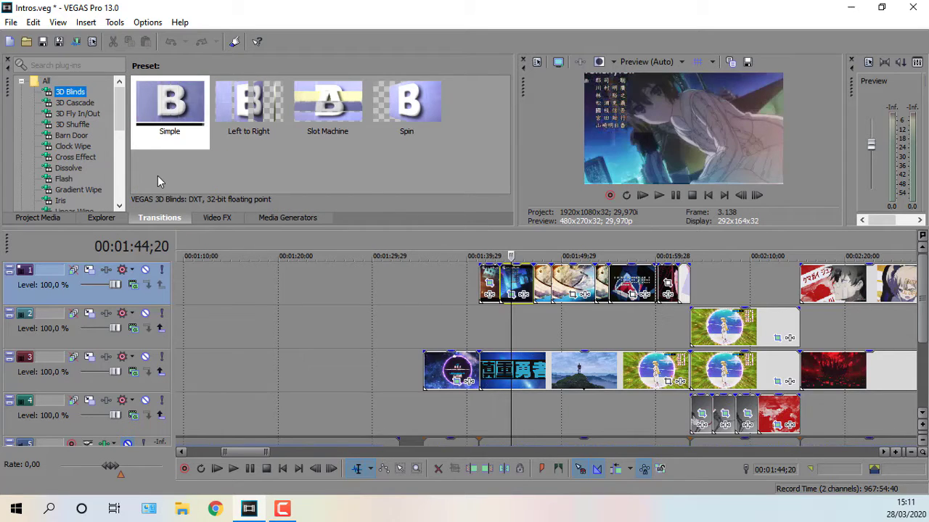
# - Select the second clip on video track 1 with the cursor at its starting cut, 00:01:43;13
pyautogui.scroll(1, 711, 324)
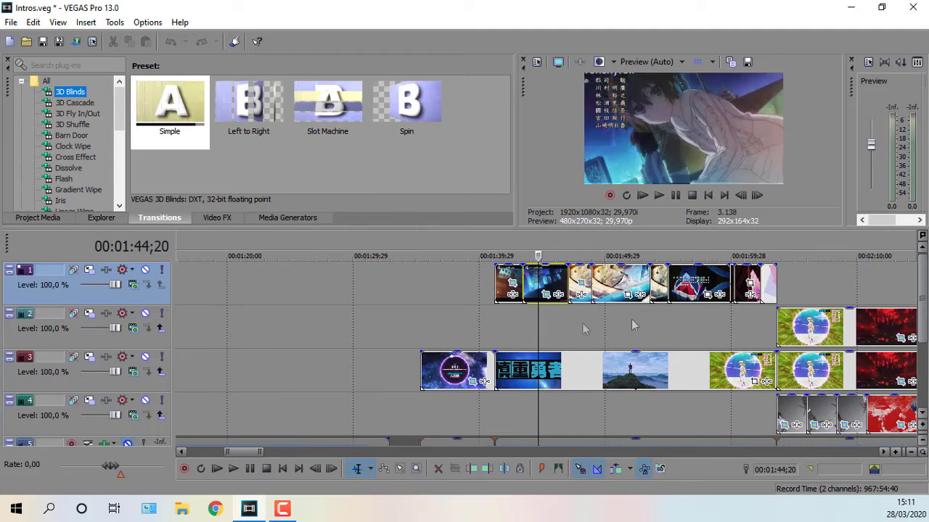
pyautogui.click(523, 281)
pyautogui.scroll(6, 522, 281)
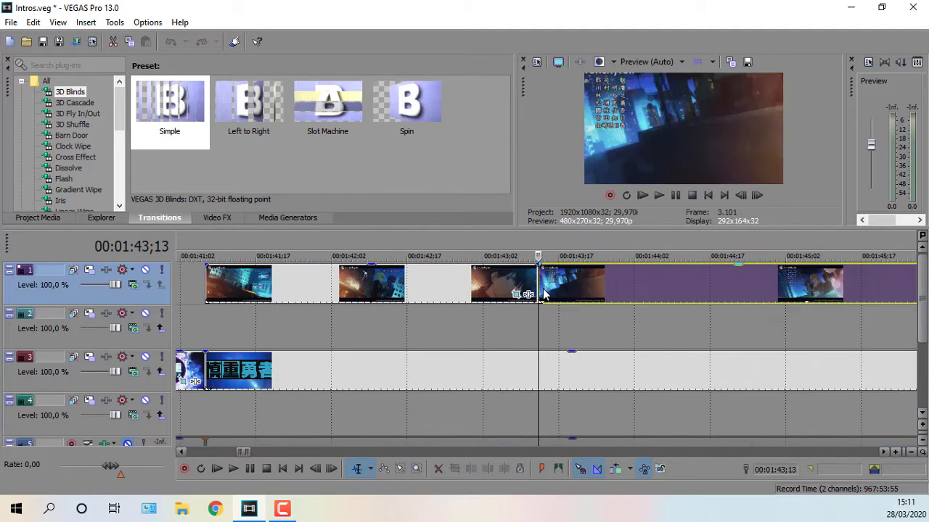
pyautogui.scroll(4, 543, 299)
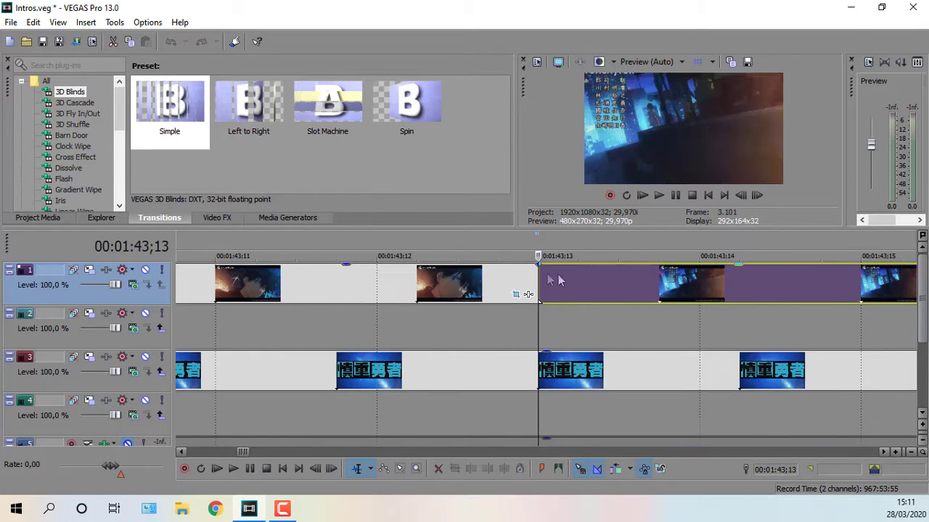
pyautogui.scroll(-4, 588, 280)
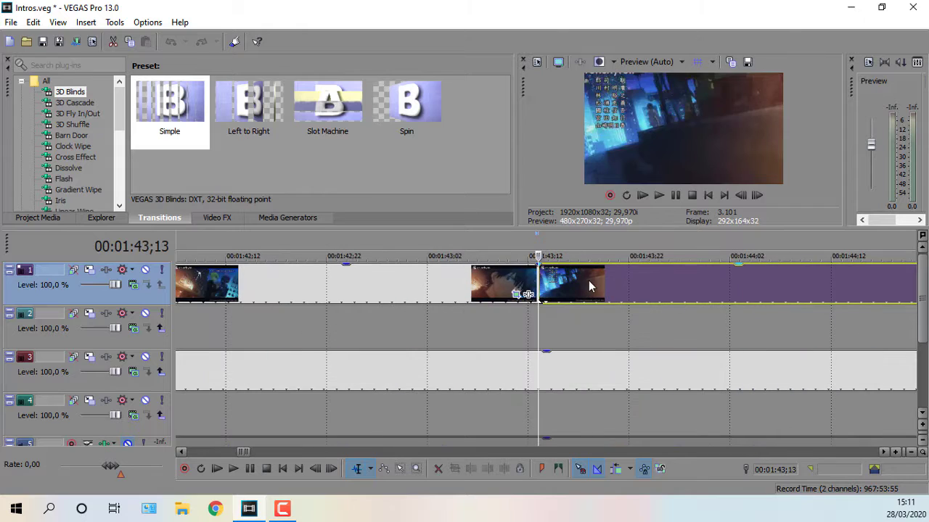
# - Try overlapping the second clip on video track 1 with the preceding clip by one frame
pyautogui.click(588, 280)
pyautogui.moveTo(683, 275)
pyautogui.mouseDown()
pyautogui.moveTo(653, 277)
pyautogui.moveTo(673, 277)
pyautogui.mouseUp()
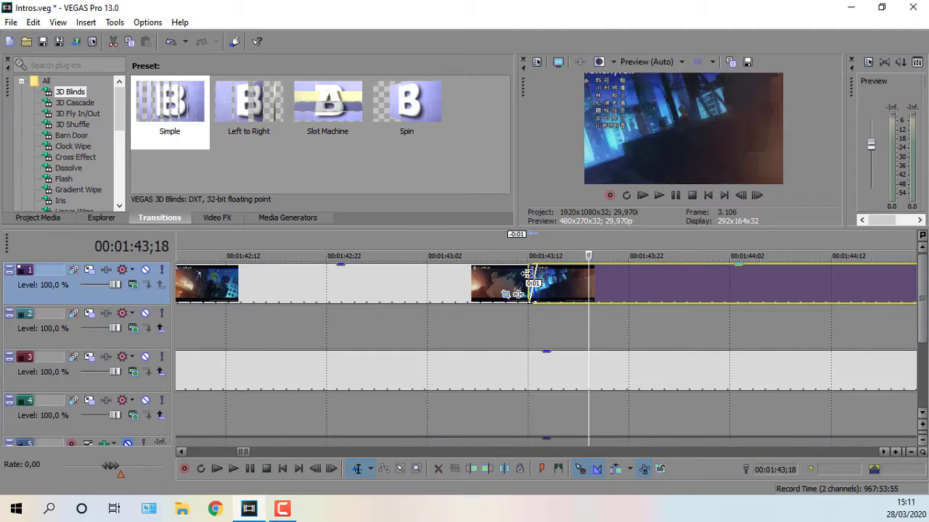
pyautogui.scroll(5, 528, 275)
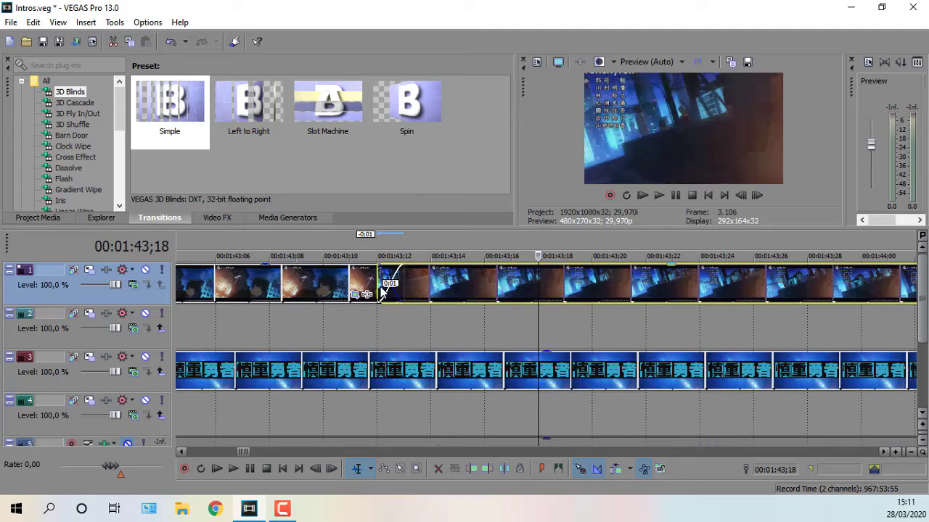
pyautogui.scroll(-6, 530, 323)
pyautogui.scroll(-3, 616, 302)
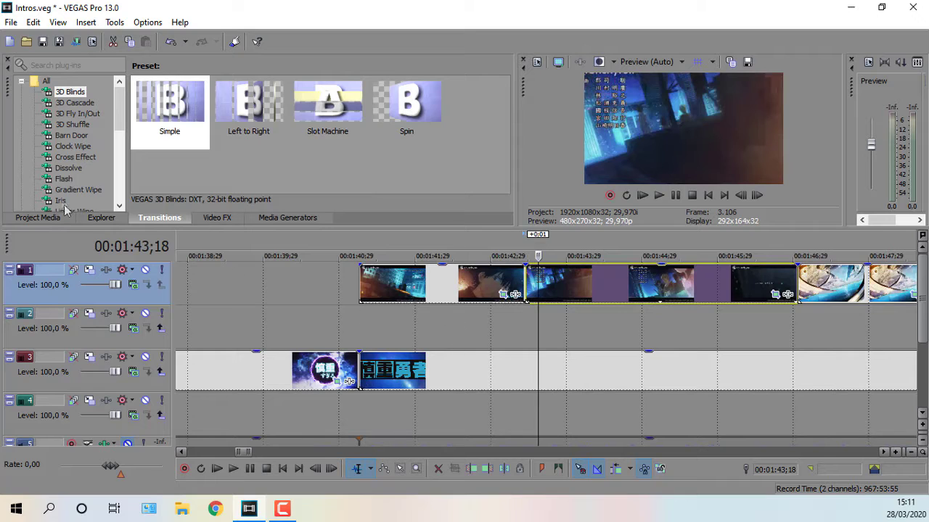
# - View the file explorer and browse the thumbnails of all media in the project
pyautogui.click(107, 219)
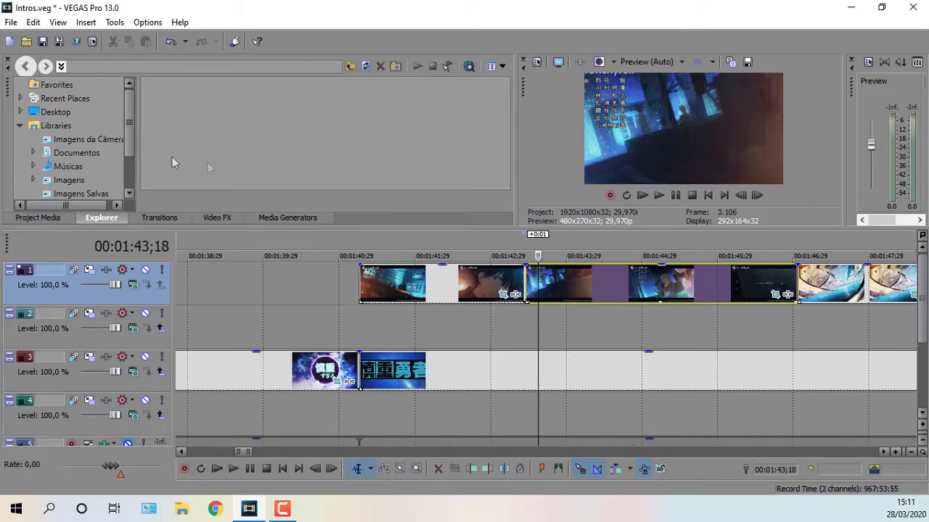
pyautogui.click(34, 219)
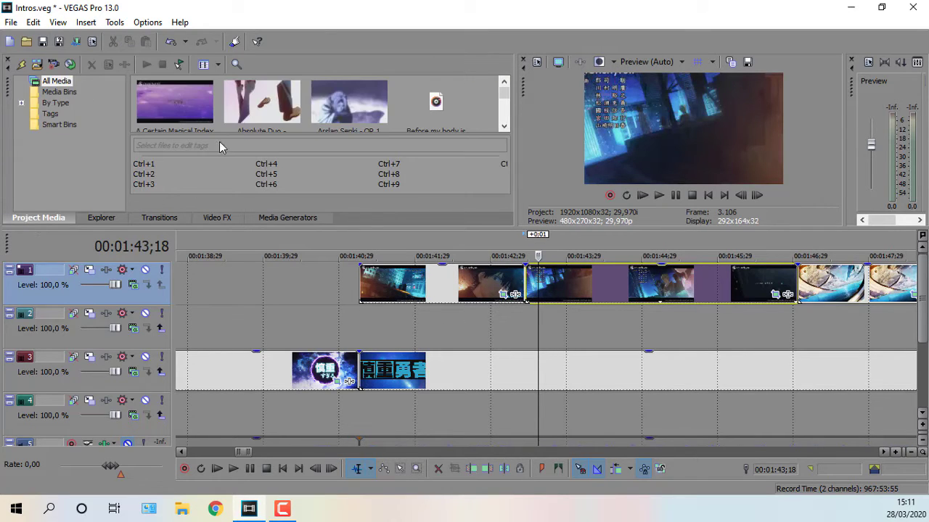
pyautogui.click(101, 220)
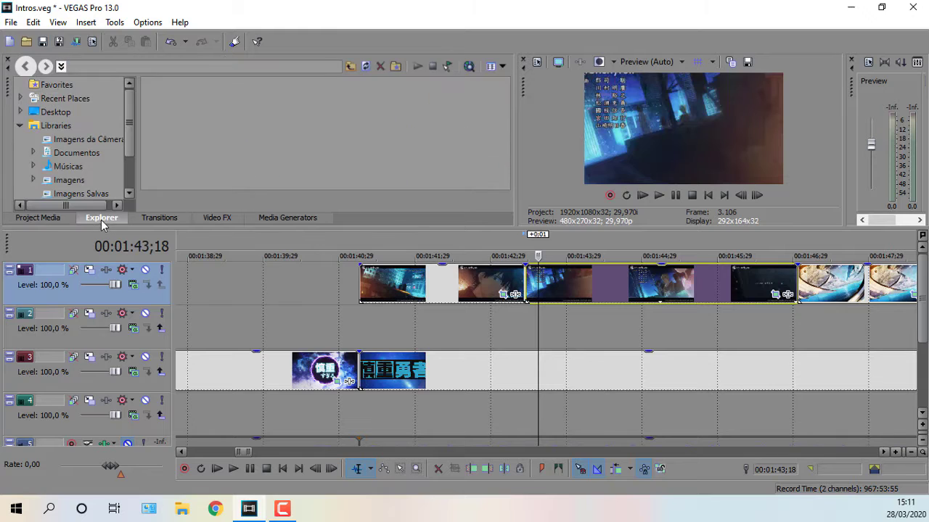
pyautogui.click(41, 219)
pyautogui.scroll(-5, 164, 115)
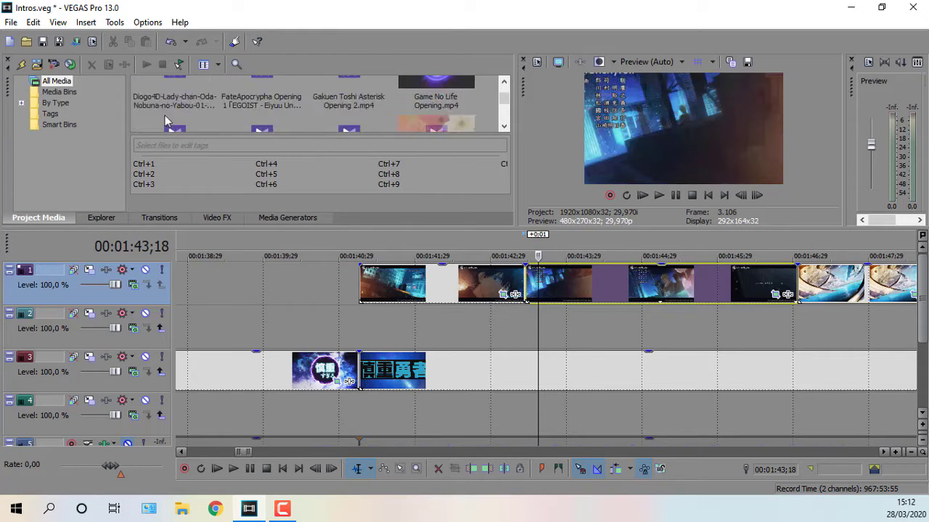
pyautogui.scroll(5, 165, 118)
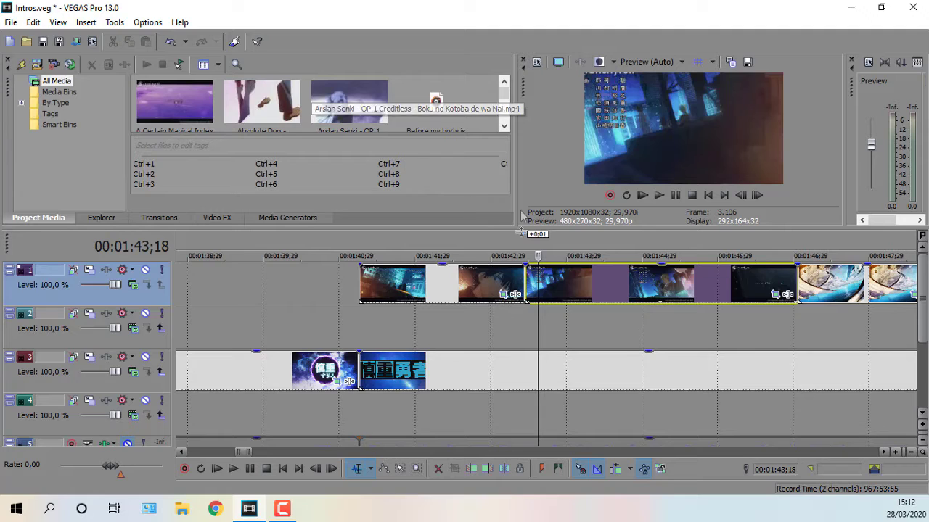
pyautogui.scroll(-2, 309, 104)
pyautogui.scroll(4, 319, 102)
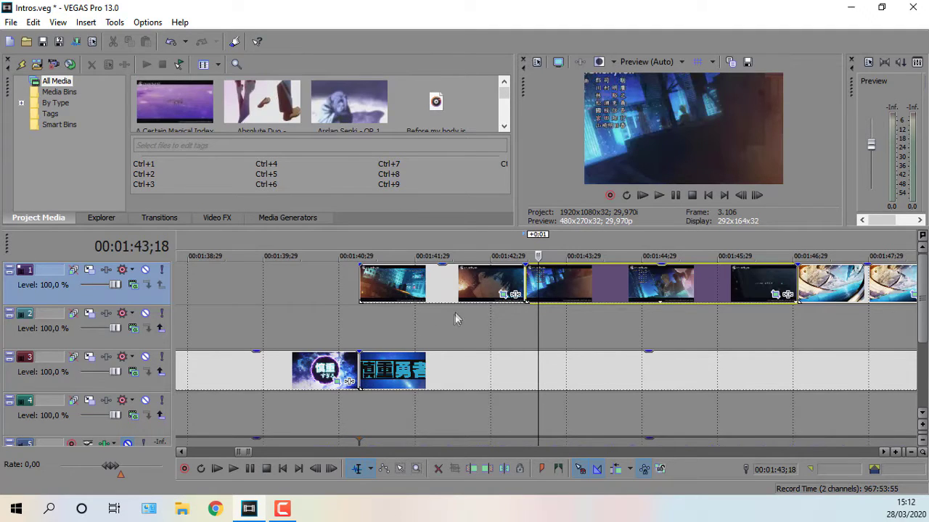
# - Select the short clip on video track 1 with the cursor at its starting cut, 00:02:30;16
pyautogui.click(463, 283)
pyautogui.scroll(-10, 619, 341)
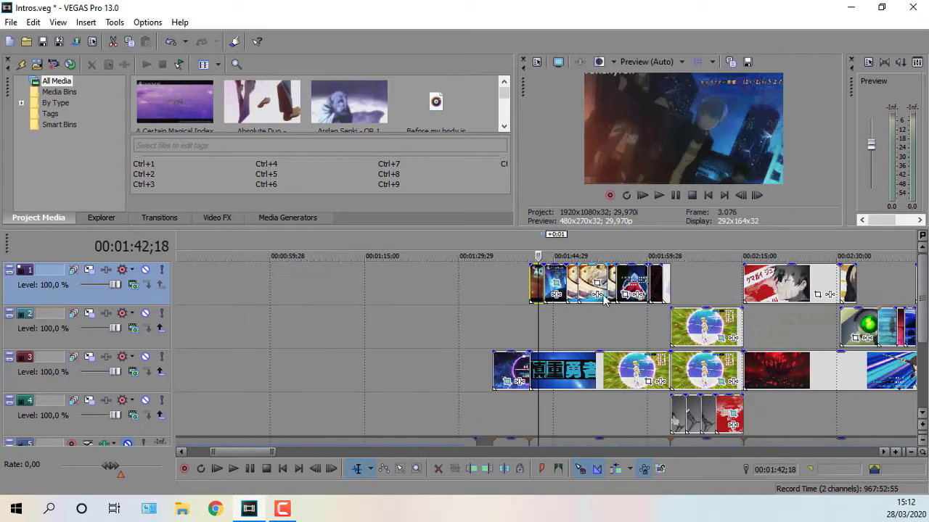
pyautogui.click(743, 367)
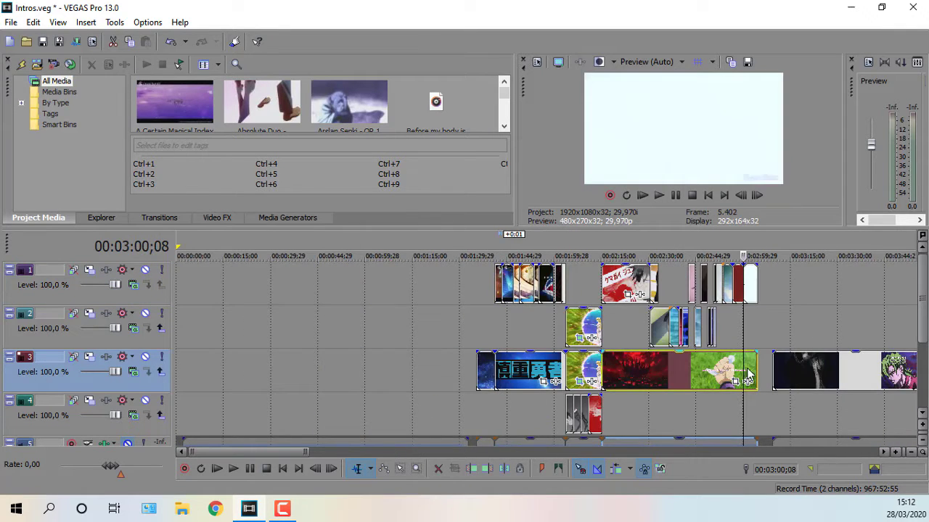
pyautogui.scroll(3, 754, 361)
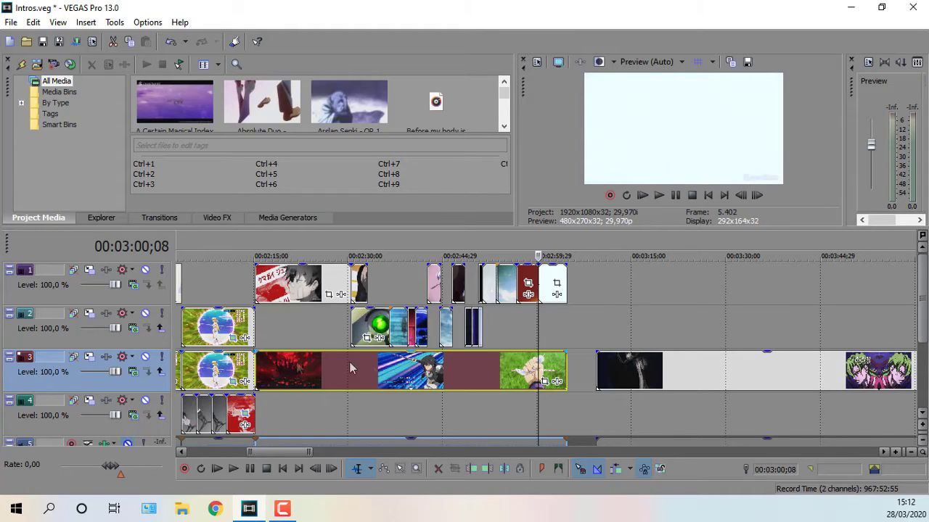
pyautogui.scroll(-3, 388, 370)
pyautogui.click(436, 371)
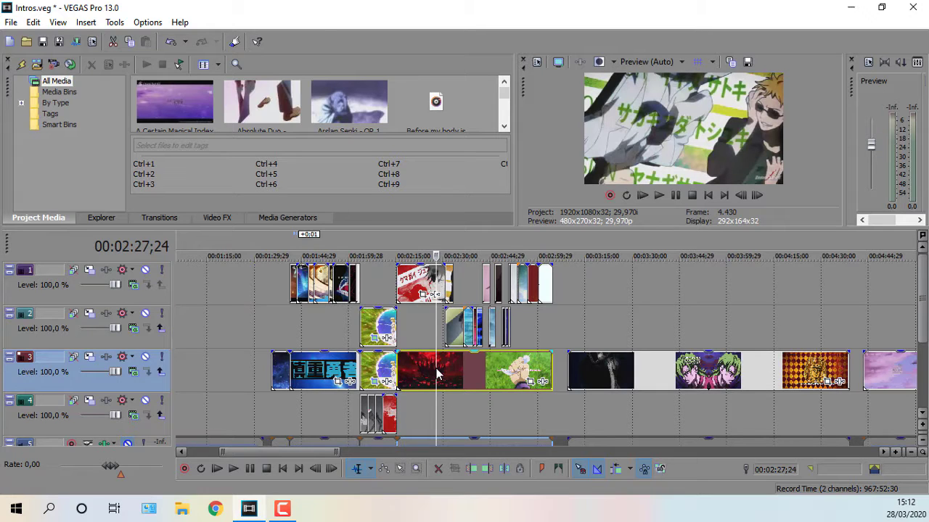
pyautogui.click(445, 285)
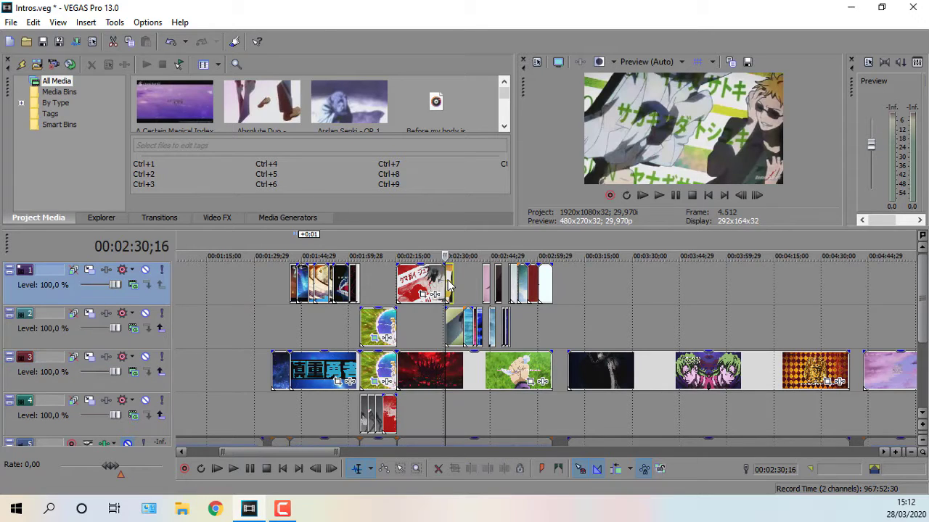
pyautogui.scroll(4, 587, 300)
pyautogui.scroll(2, 573, 326)
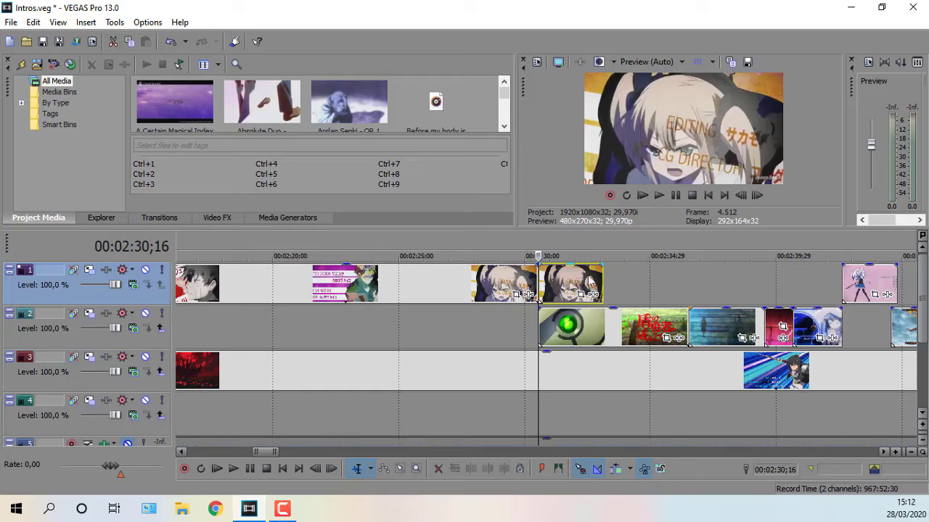
# - Step the cursor through the selected short clip to its end at 00:02:33;04
pyautogui.press('Right')
pyautogui.press('Right')
pyautogui.press('Right')
pyautogui.press('Right')
pyautogui.press('Right')
pyautogui.press('Right')
pyautogui.press('Right')
pyautogui.press('Right')
pyautogui.press('Right')
pyautogui.press('Right')
pyautogui.press('Right')
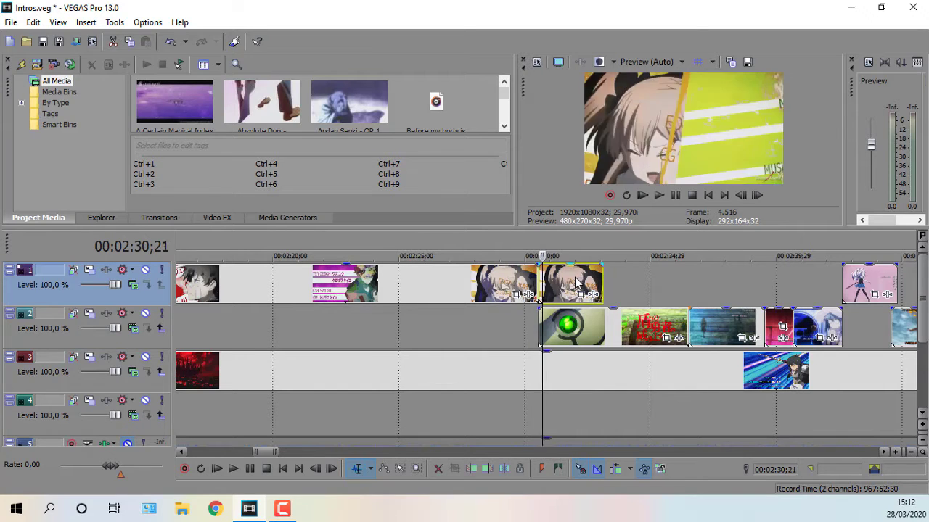
pyautogui.press('Right')
pyautogui.press('Right')
pyautogui.press('Right')
pyautogui.press('Right')
pyautogui.press('Right')
pyautogui.press('Right')
pyautogui.press('Right')
pyautogui.press('Right')
pyautogui.press('Right')
pyautogui.press('Right')
pyautogui.press('Right')
pyautogui.press('Right')
pyautogui.press('Right')
pyautogui.press('Right')
pyautogui.press('Right')
pyautogui.press('Right')
pyautogui.press('Right')
pyautogui.press('Right')
pyautogui.press('Right')
pyautogui.press('Right')
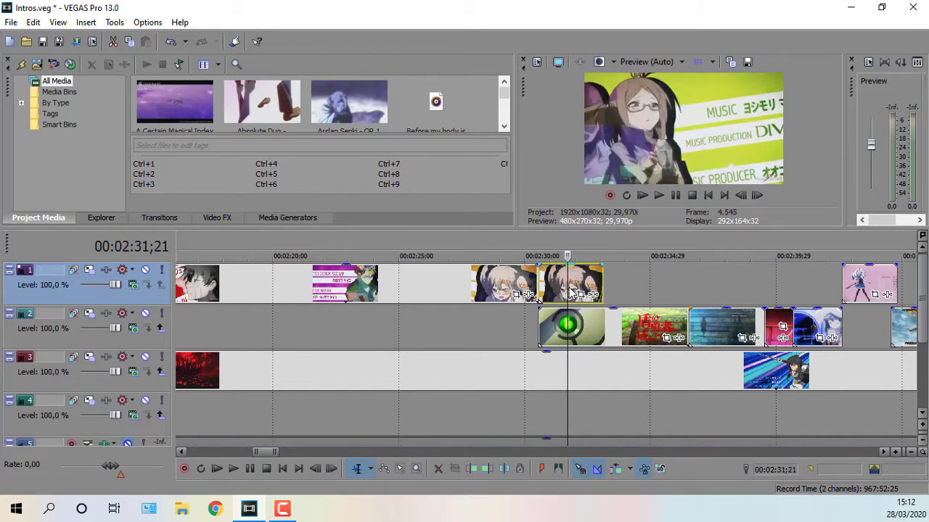
pyautogui.press('Right')
pyautogui.press('Right')
pyautogui.press('Right')
pyautogui.press('Right')
pyautogui.press('Right')
pyautogui.press('Right')
pyautogui.press('Right')
pyautogui.press('Right')
pyautogui.press('Right')
pyautogui.press('Right')
pyautogui.press('Right')
pyautogui.press('Right')
pyautogui.press('Right')
pyautogui.press('Right')
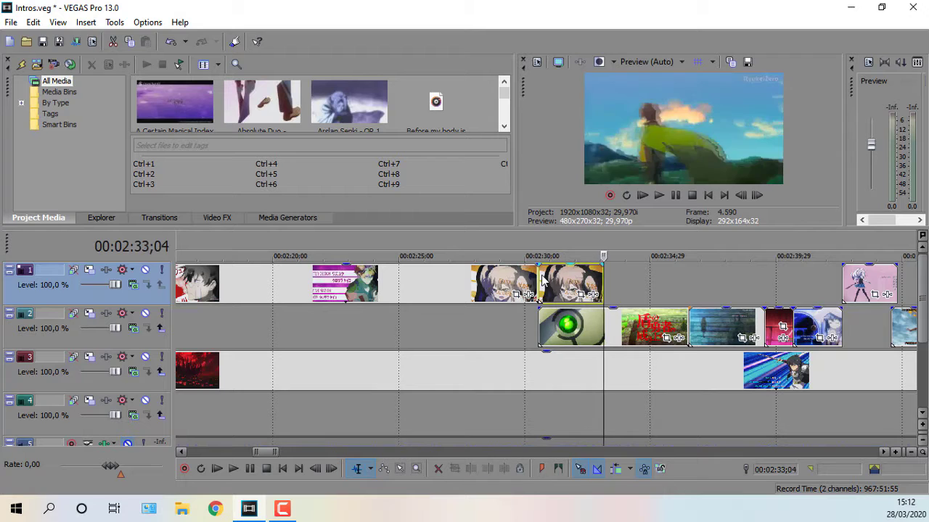
# - Step through the short clip on video track 1 once more from near its start to about 00:02:31;22
pyautogui.click(545, 281)
pyautogui.press('Right')
pyautogui.press('Right')
pyautogui.press('Right')
pyautogui.press('Right')
pyautogui.press('Right')
pyautogui.press('Right')
pyautogui.press('Right')
pyautogui.press('Right')
pyautogui.press('Right')
pyautogui.press('Right')
pyautogui.press('Right')
pyautogui.press('Right')
pyautogui.press('Right')
pyautogui.press('Right')
pyautogui.press('Right')
pyautogui.press('Right')
pyautogui.press('Right')
pyautogui.press('Right')
pyautogui.press('Right')
pyautogui.press('Right')
pyautogui.press('Right')
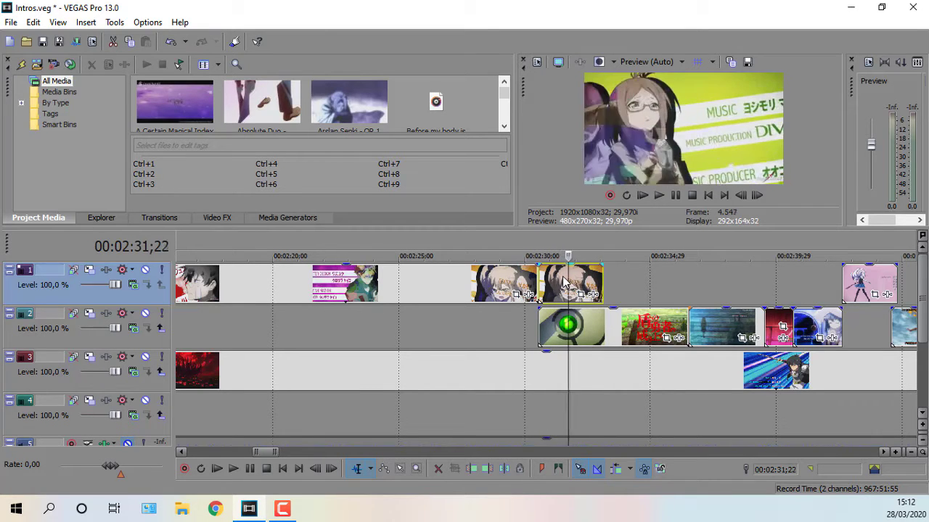
pyautogui.press('Left')
# - Return the cursor to the cut at 00:02:30;16 and advance it frame by frame to 00:02:30;25
pyautogui.click(536, 275)
pyautogui.scroll(4, 537, 279)
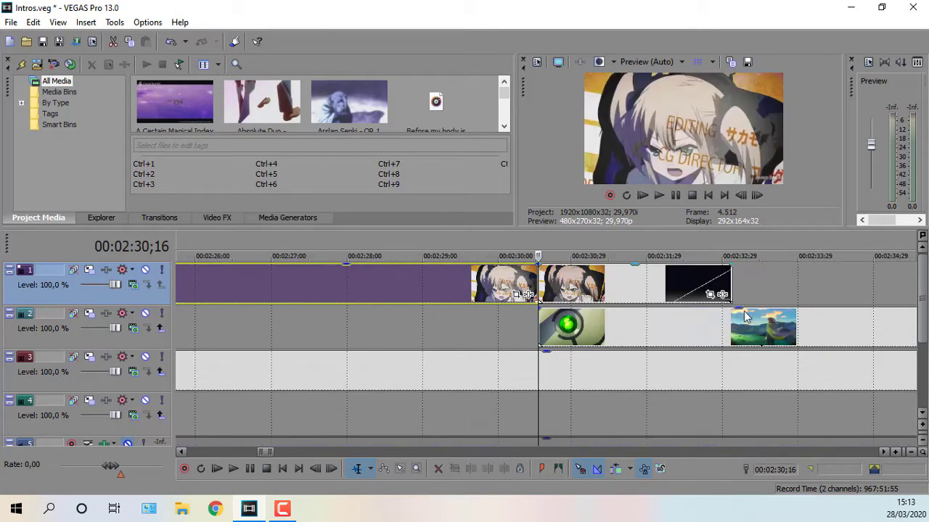
pyautogui.press('Right')
pyautogui.press('Right')
pyautogui.press('Right')
pyautogui.press('Right')
pyautogui.press('Right')
pyautogui.press('Right')
pyautogui.press('Right')
pyautogui.press('Right')
pyautogui.press('Right')
pyautogui.press('Right')
pyautogui.press('Right')
pyautogui.press('Left')
pyautogui.press('Left')
pyautogui.press('Left')
pyautogui.press('Left')
pyautogui.press('Left')
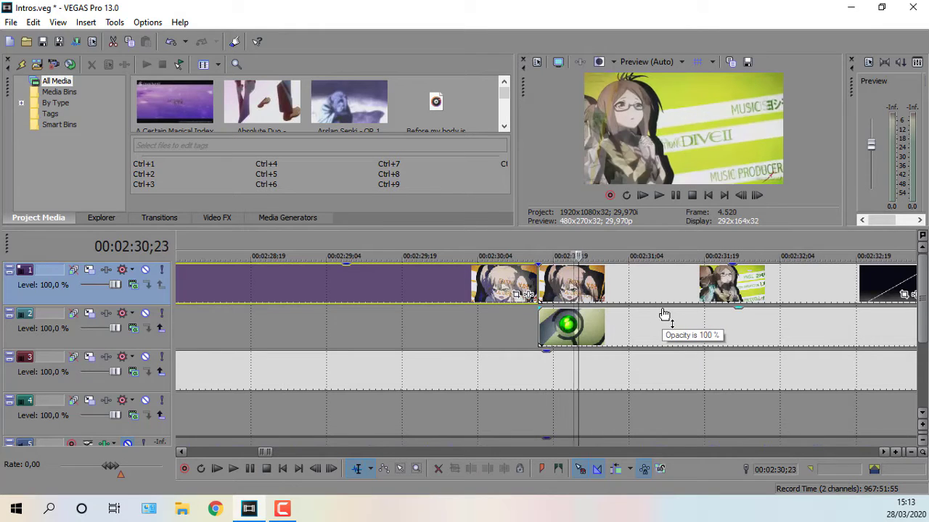
pyautogui.press('Right')
pyautogui.press('Right')
pyautogui.press('Right')
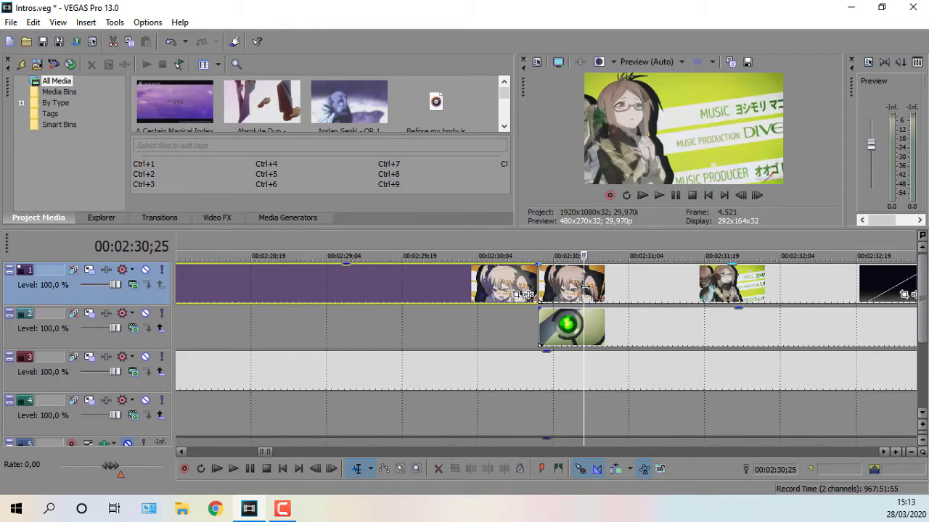
# - Split the short clip on video track 1 at 00:02:30;25 and delete the part after the split
pyautogui.click(586, 290)
pyautogui.click(604, 294)
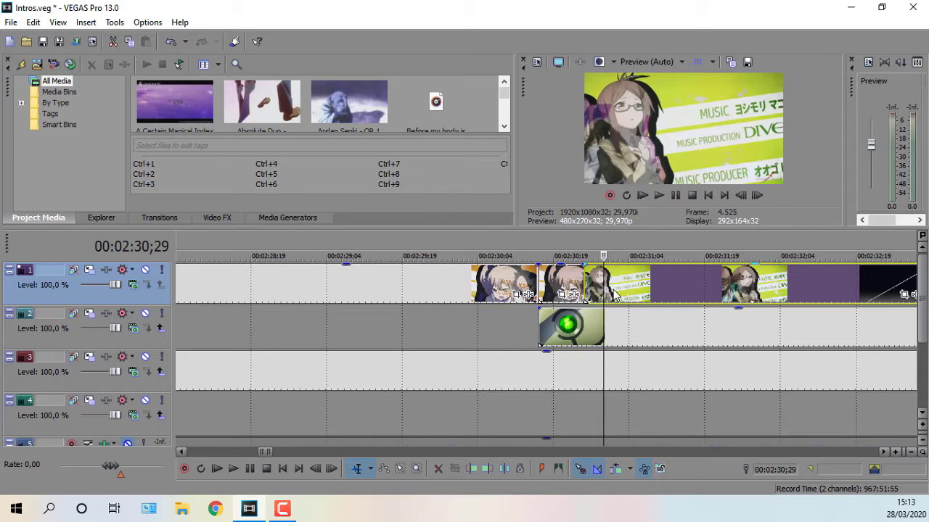
pyautogui.press('Delete')
# - Open the Event Pan/Crop window for the remaining short clip starting at 00:02:30;16
pyautogui.click(542, 290)
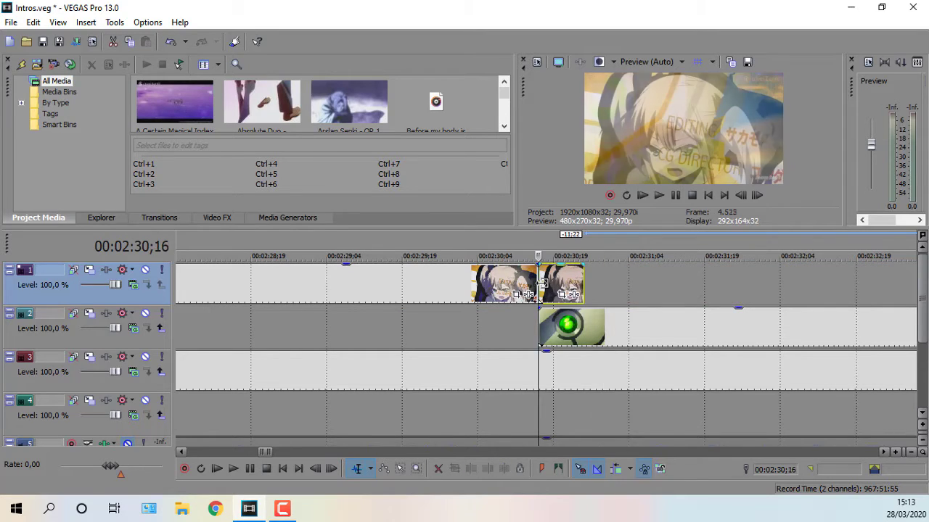
pyautogui.click(562, 295)
pyautogui.moveTo(571, 114); pyautogui.dragTo(550, 98)
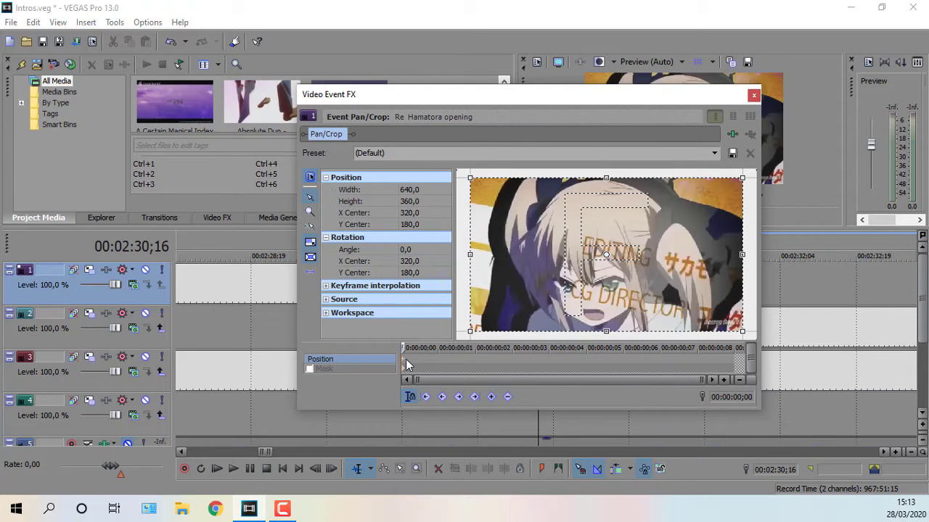
# - Enable the mask for the clip in the Event Pan/Crop keyframe timeline
pyautogui.click(404, 371)
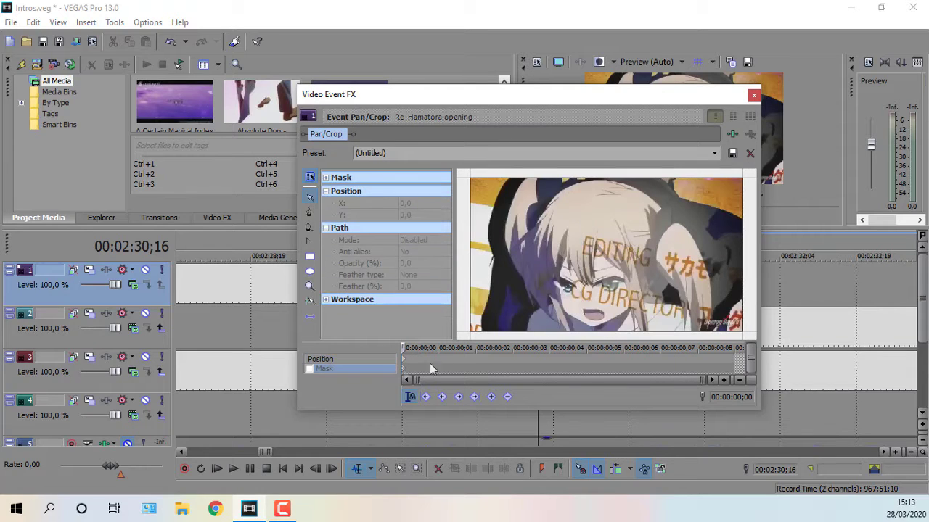
pyautogui.click(401, 359)
pyautogui.click(308, 371)
pyautogui.click(308, 370)
pyautogui.click(308, 370)
# - Set the first mask keyframe to Smooth interpolation and leave the keyframe cursor at 00:00:00;00
pyautogui.rightClick(403, 370)
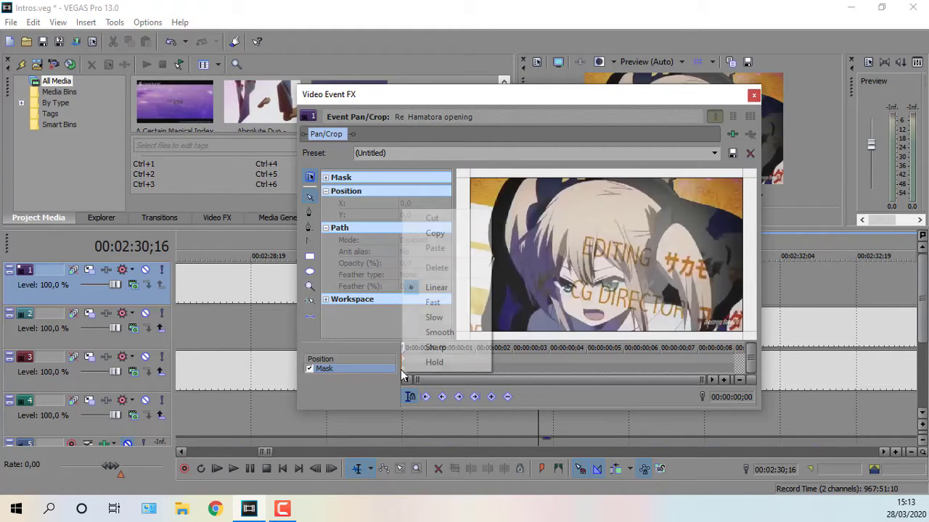
pyautogui.click(414, 335)
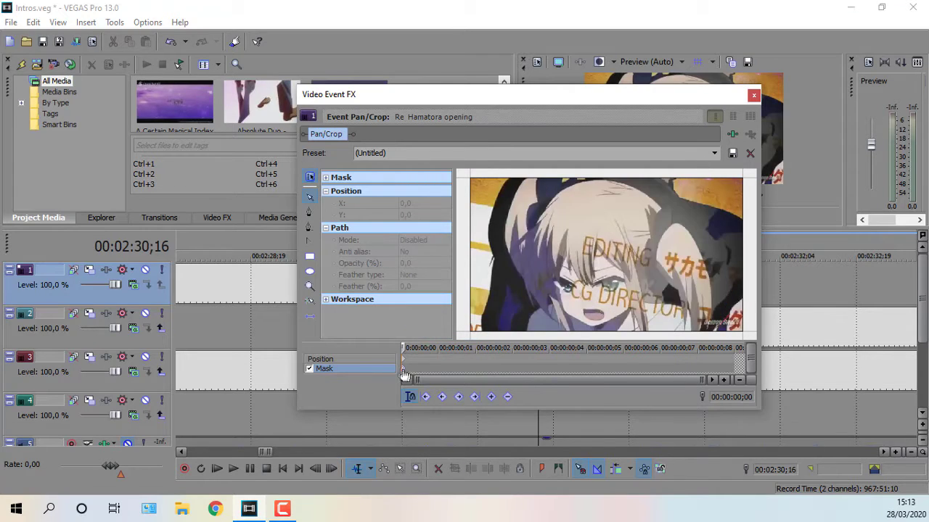
pyautogui.rightClick(404, 370)
pyautogui.click(399, 357)
pyautogui.click(403, 372)
pyautogui.rightClick(404, 372)
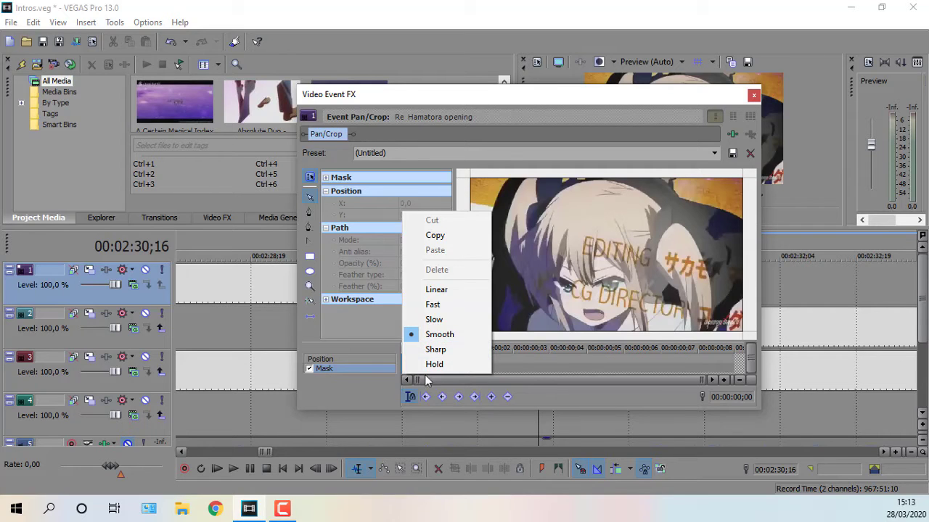
pyautogui.click(512, 370)
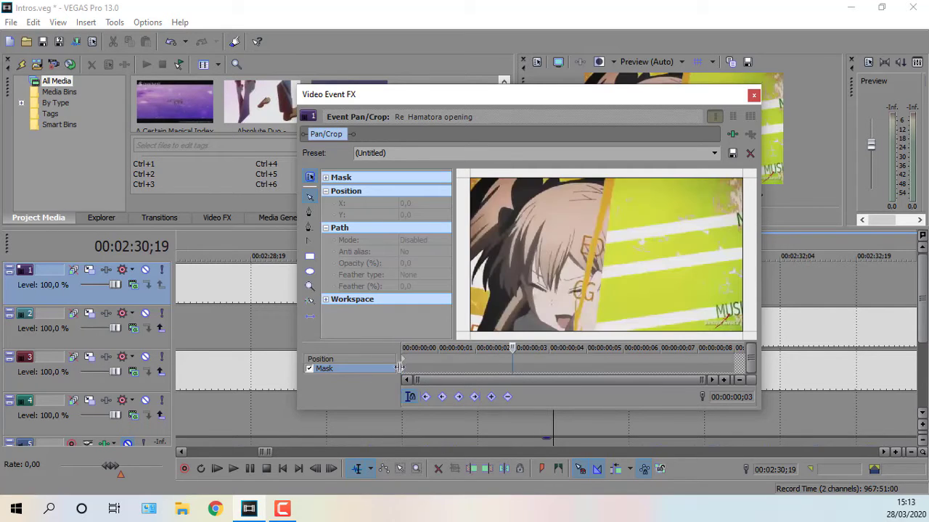
pyautogui.moveTo(404, 370); pyautogui.dragTo(416, 318)
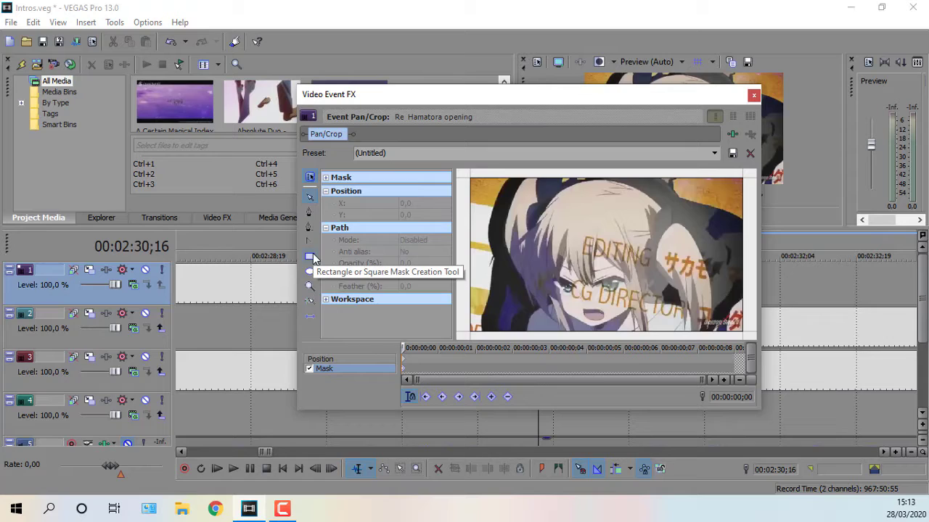
# - Examine the mask creation tools, the end of the keyframe timeline and the area around the frame in the mask workspace
pyautogui.click(310, 212)
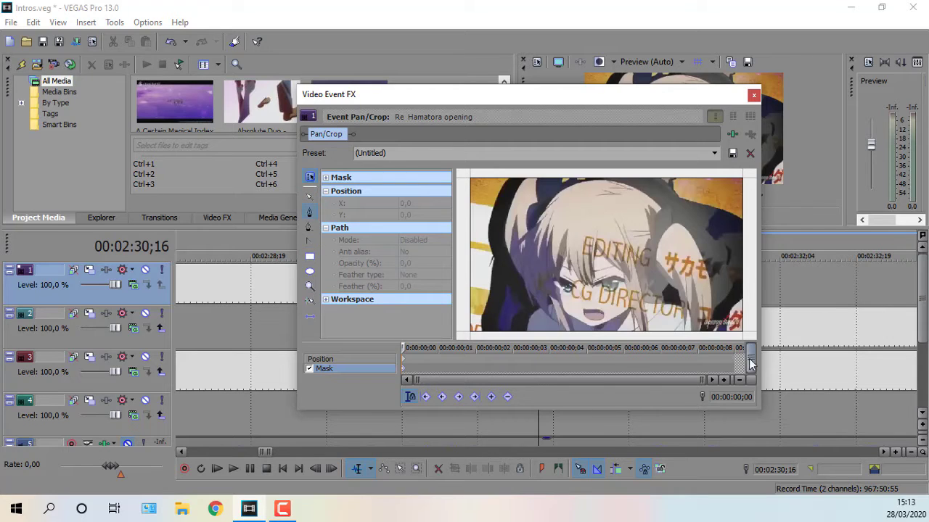
pyautogui.click(713, 380)
pyautogui.click(713, 380)
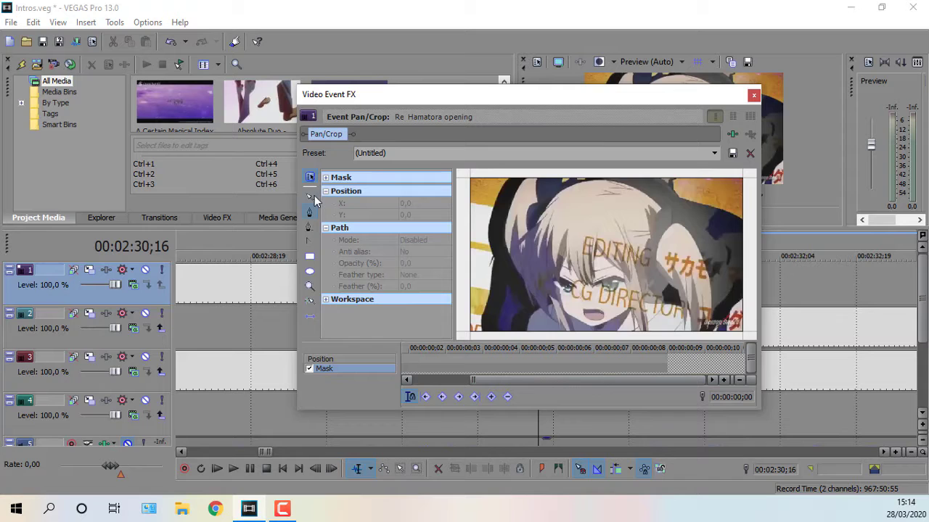
pyautogui.scroll(-3, 687, 249)
pyautogui.scroll(5, 686, 249)
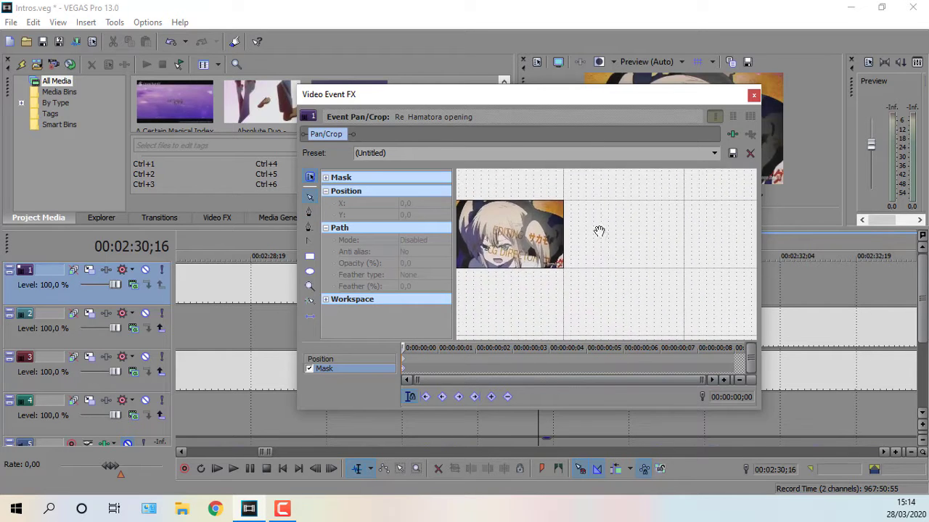
pyautogui.scroll(-2, 541, 289)
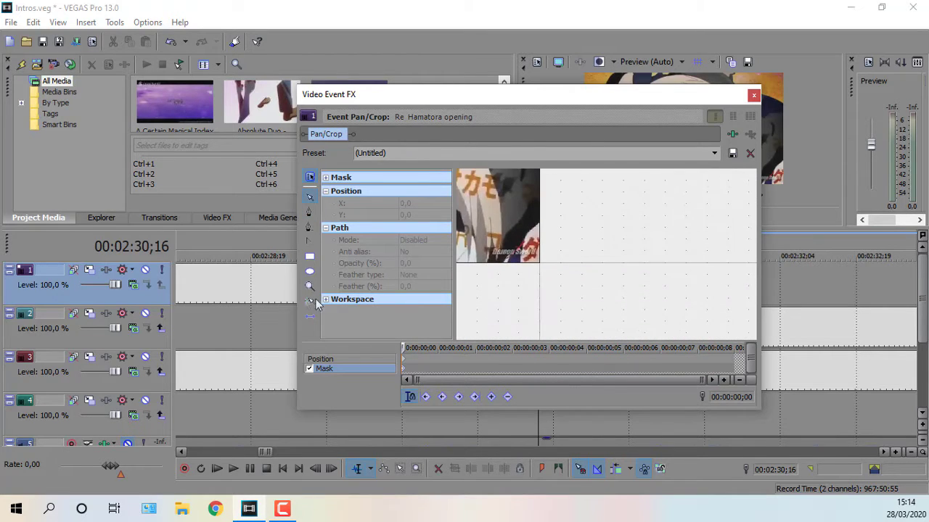
# - Draw a small triangular mask path just beyond the frame's lower-right corner and set its mode to Negative
pyautogui.scroll(3, 418, 361)
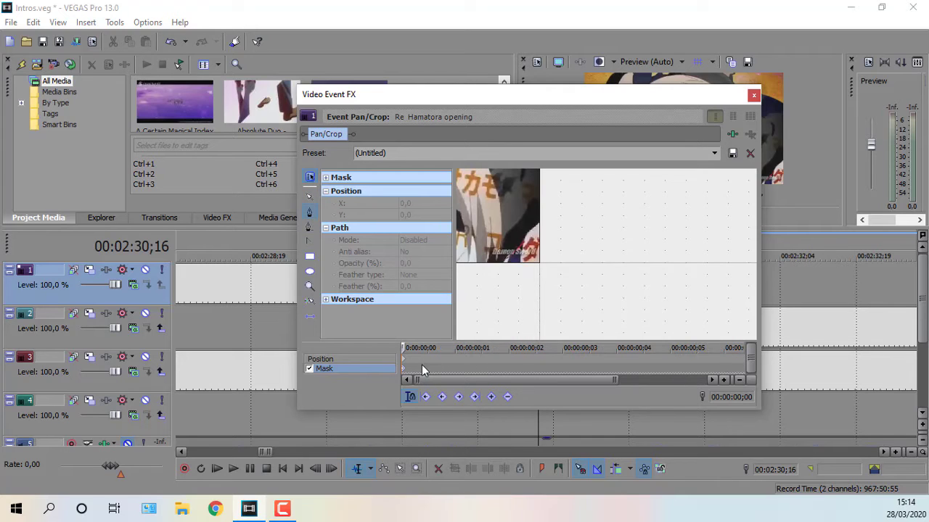
pyautogui.click(569, 234)
pyautogui.click(557, 271)
pyautogui.click(579, 277)
pyautogui.click(569, 233)
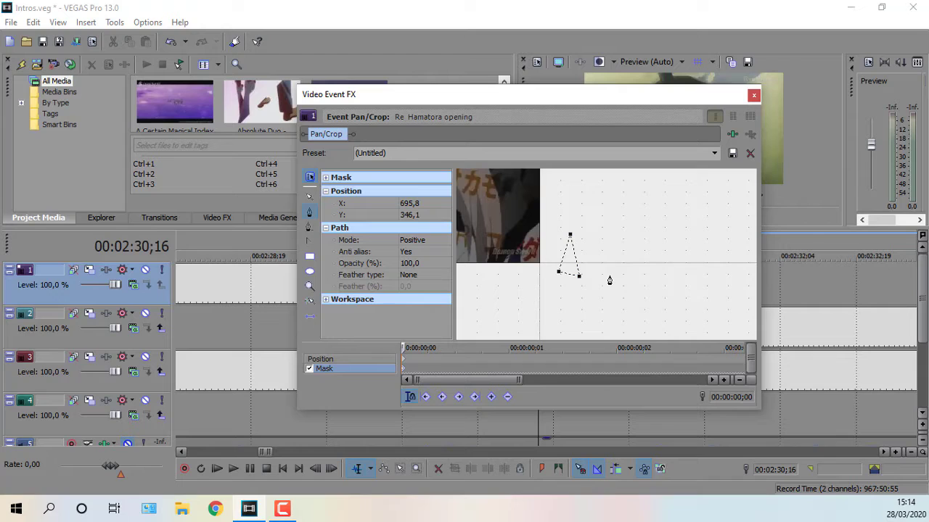
pyautogui.click(417, 240)
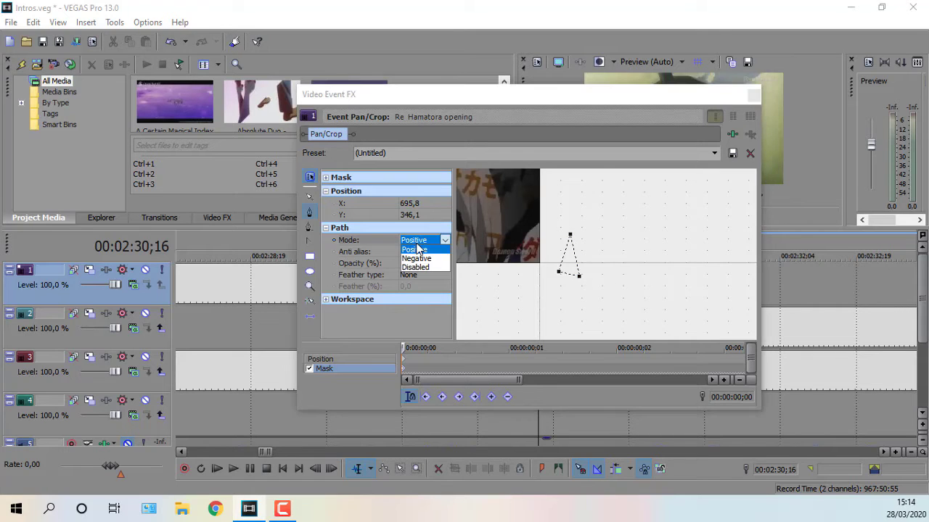
pyautogui.click(424, 256)
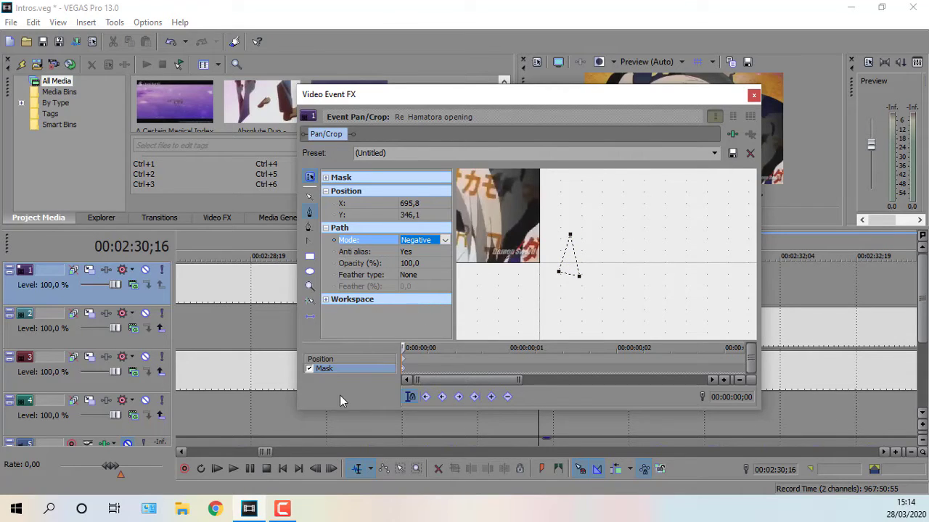
# - Advance the keyframe cursor one frame to 00:00:00;01 and add a mask keyframe there
pyautogui.click(405, 372)
pyautogui.click(562, 264)
pyautogui.scroll(-3, 554, 249)
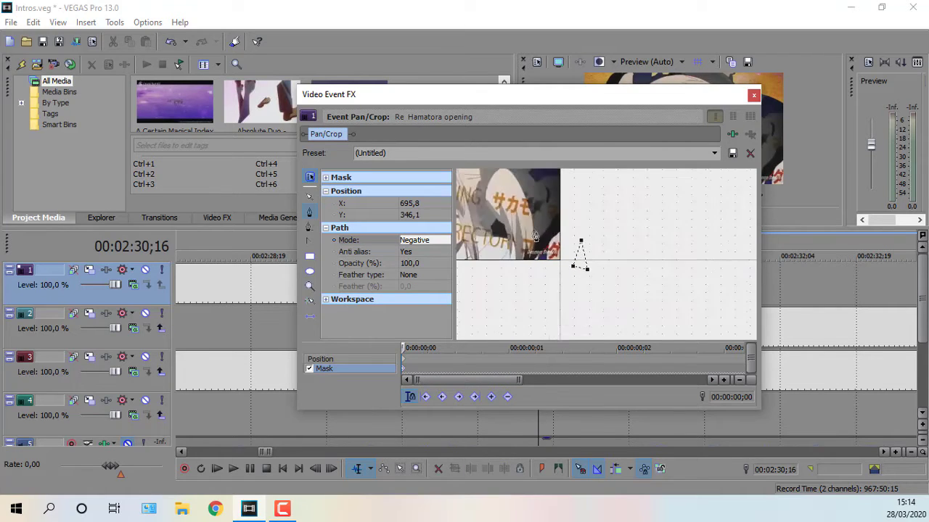
pyautogui.press('Right')
pyautogui.press('Delete')
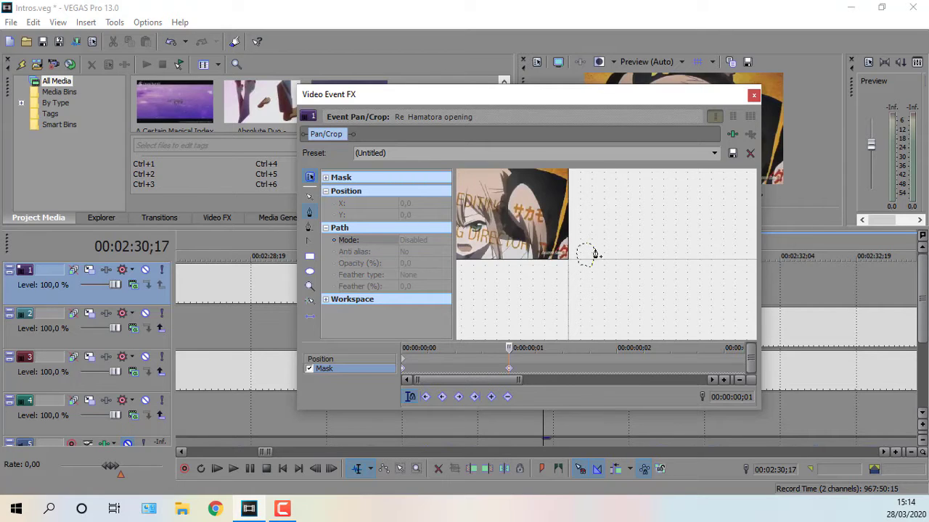
# - Try to curve the triangular mask by adjusting the tangents of its top anchor point
pyautogui.scroll(4, 588, 255)
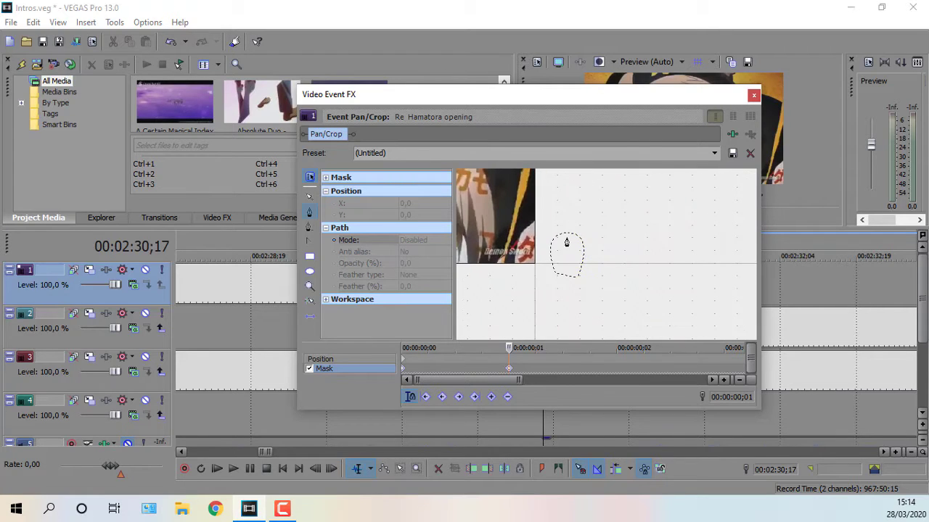
pyautogui.moveTo(573, 241); pyautogui.dragTo(573, 243)
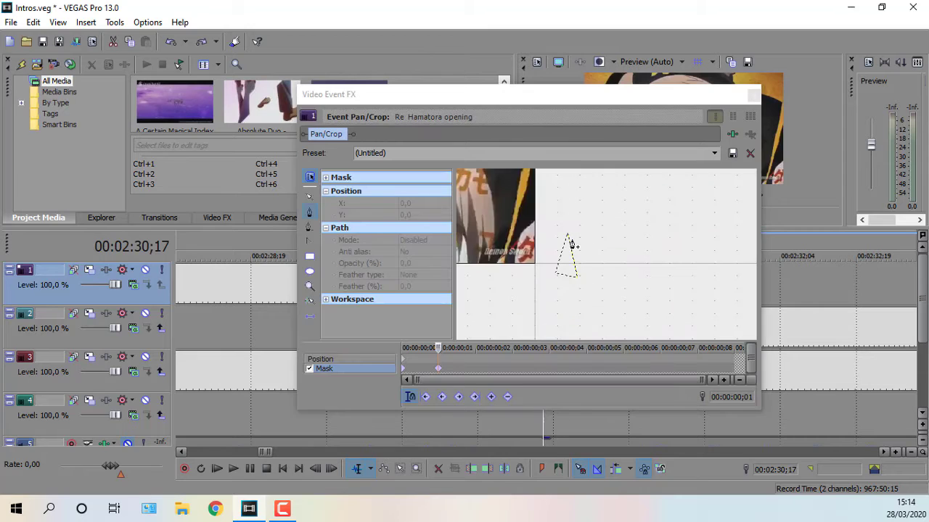
pyautogui.click(566, 234)
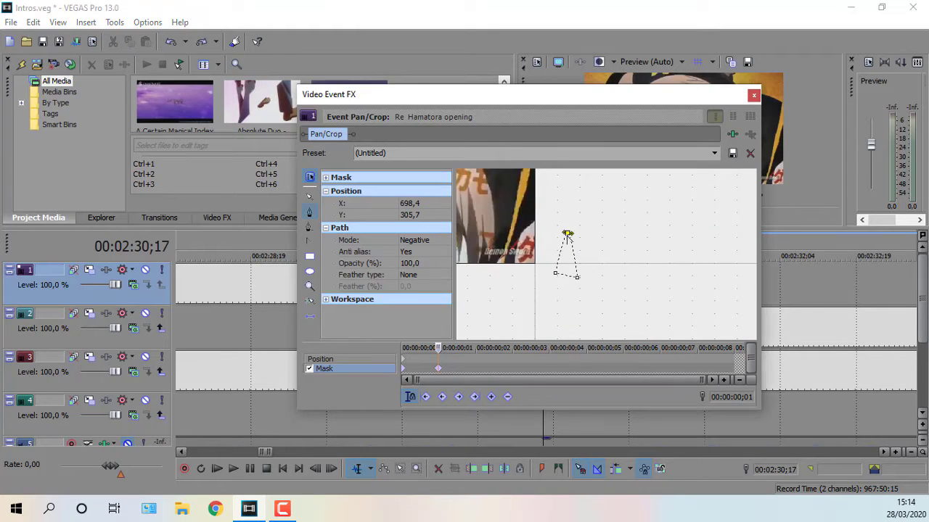
pyautogui.click(568, 233)
pyautogui.click(567, 234)
pyautogui.click(568, 235)
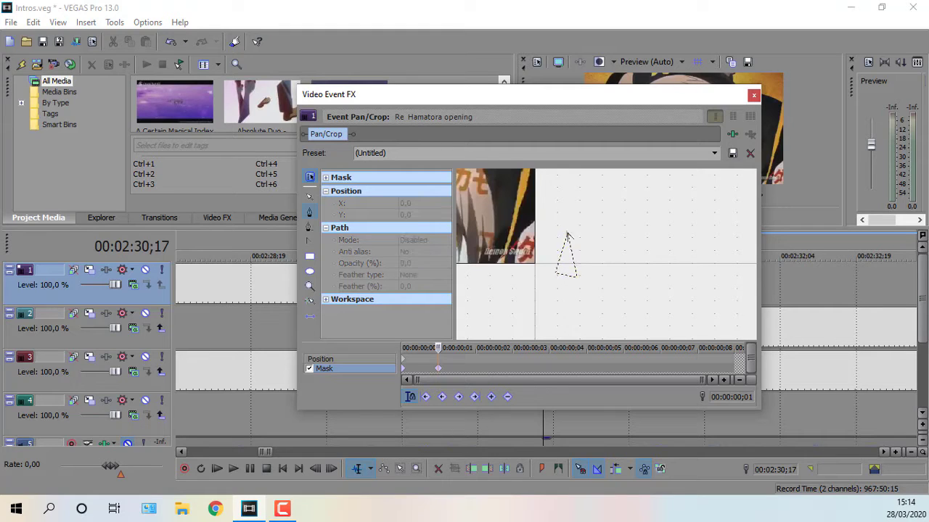
pyautogui.click(567, 233)
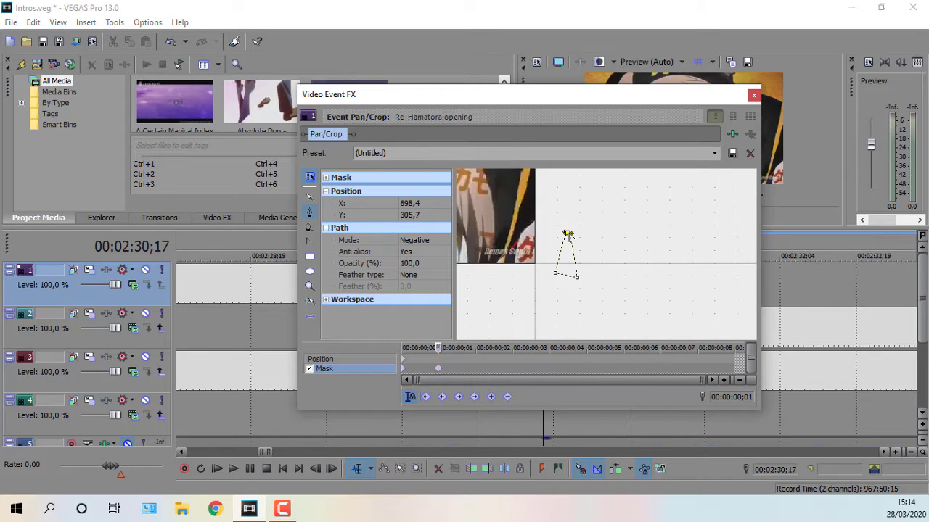
pyautogui.click(566, 235)
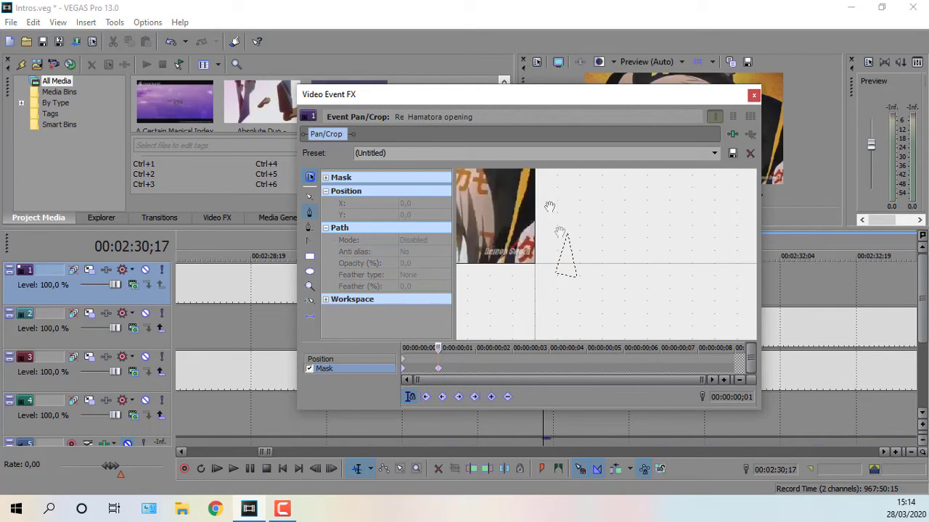
pyautogui.click(567, 234)
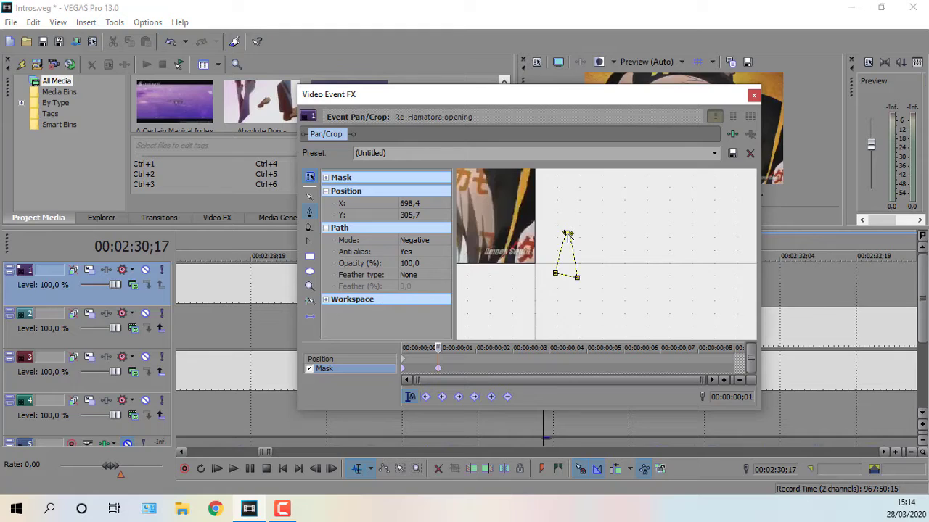
pyautogui.click(568, 236)
pyautogui.click(570, 238)
pyautogui.click(567, 238)
pyautogui.click(567, 238)
pyautogui.click(567, 235)
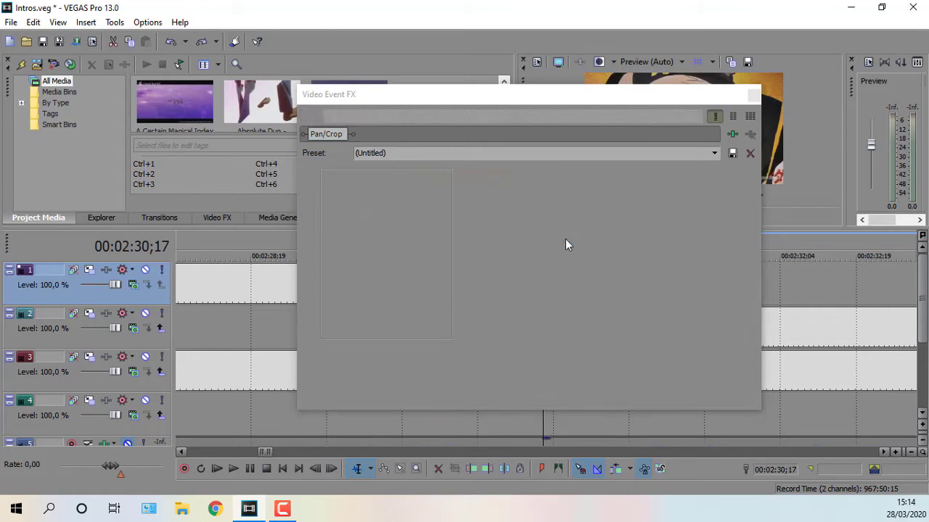
# - Delete the triangle's top anchor with the anchor deletion tool and try to recreate it with the anchor creation tool
pyautogui.rightClick(567, 236)
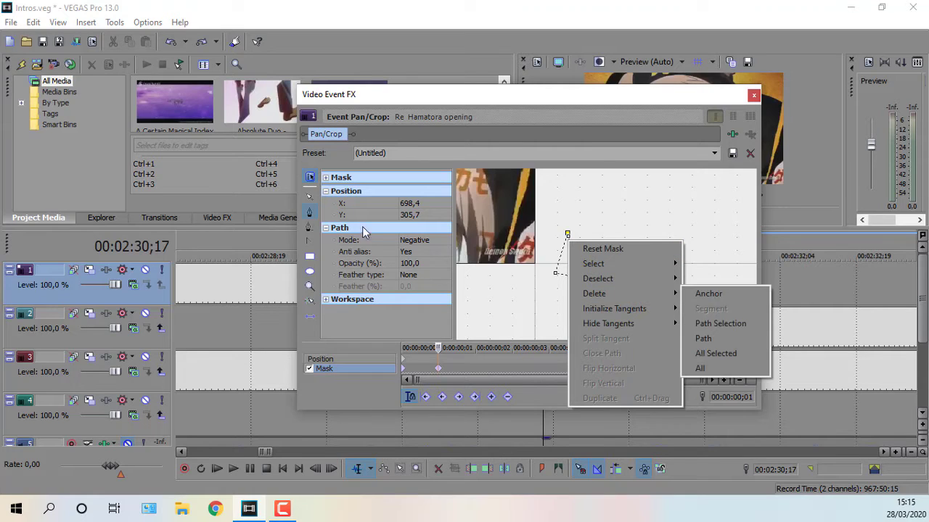
pyautogui.click(310, 227)
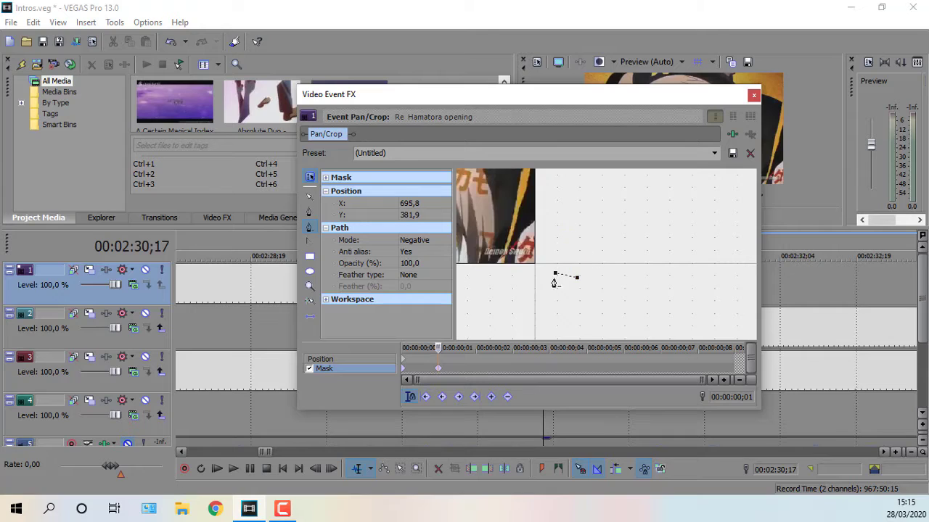
pyautogui.click(310, 212)
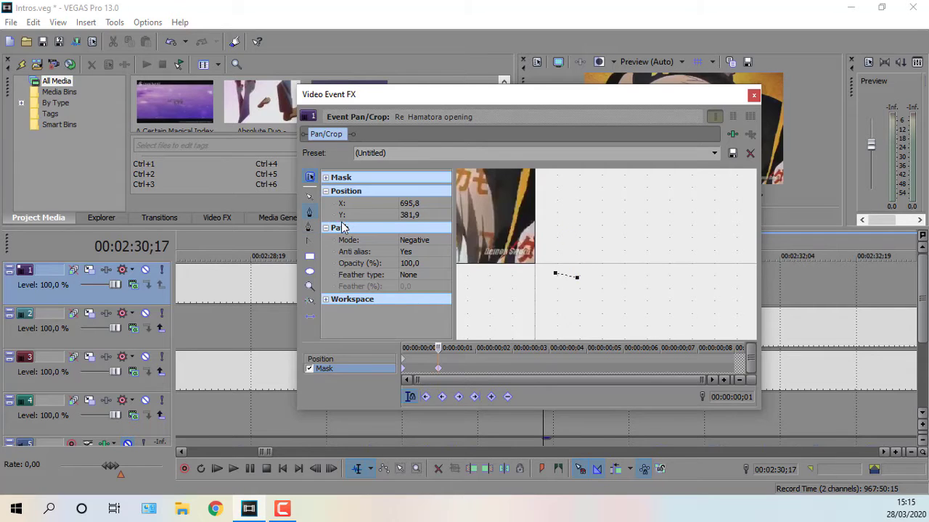
pyautogui.click(566, 230)
pyautogui.click(576, 278)
pyautogui.hotkey('ctrl', 'z')
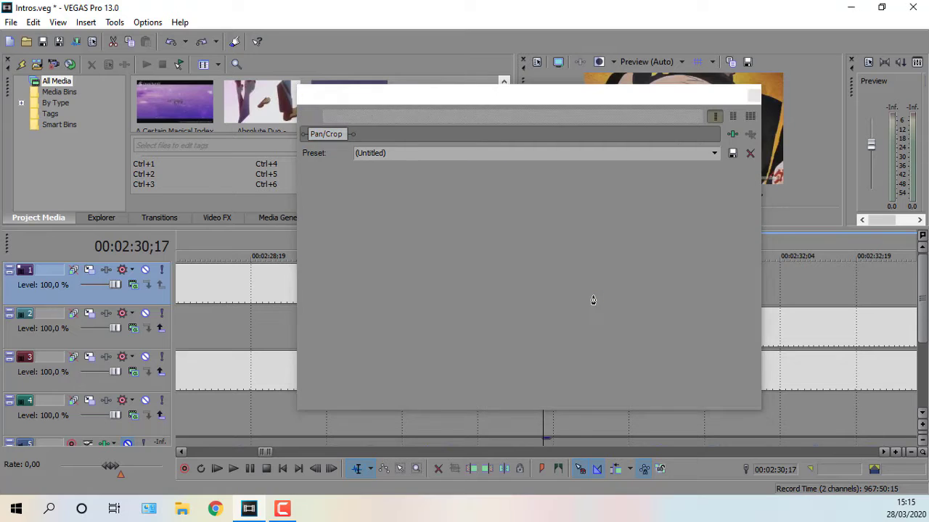
pyautogui.hotkey('ctrl', 'z')
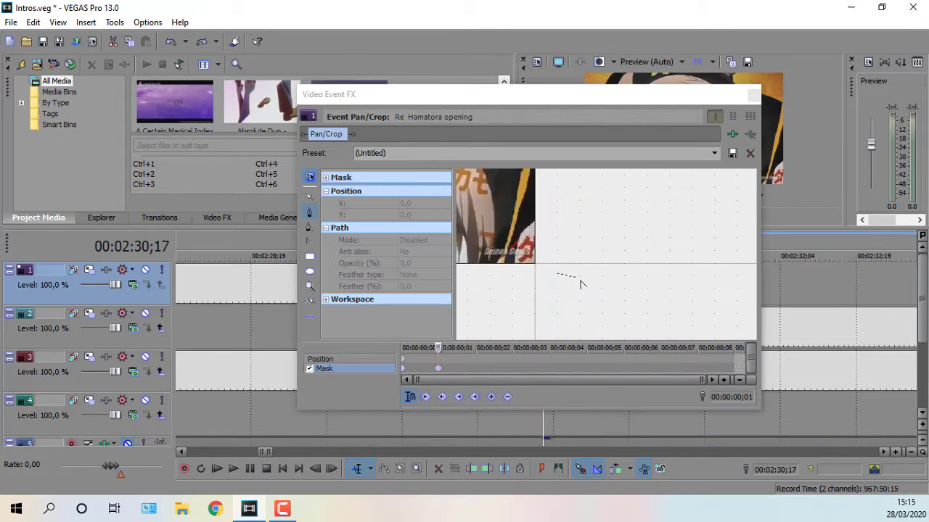
# - Try to pull the remaining mask segment into a curve and join it to a new anchor above it
pyautogui.moveTo(578, 279); pyautogui.dragTo(527, 283)
pyautogui.click(570, 226)
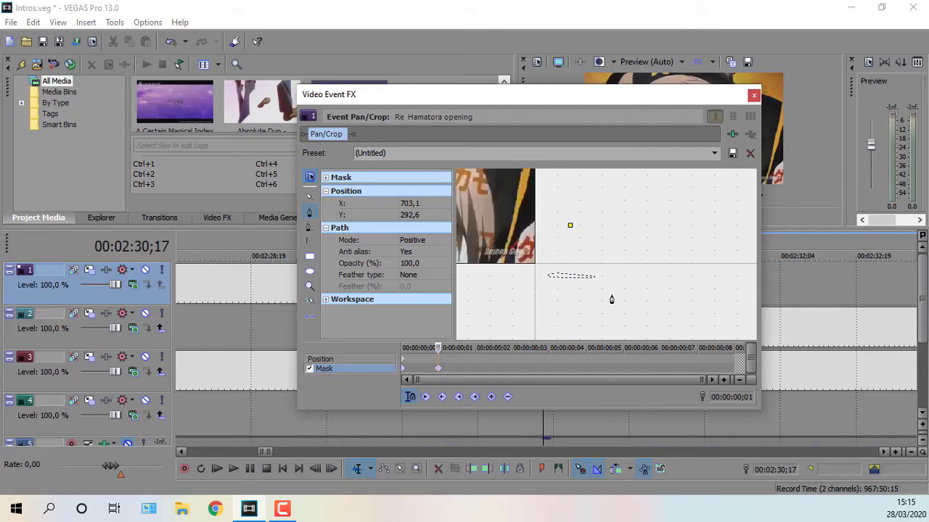
pyautogui.click(578, 279)
# - Undo the anchor edits back to the complete triangular mask
pyautogui.hotkey('ctrl', 'z')
pyautogui.press('z')
pyautogui.click(590, 247)
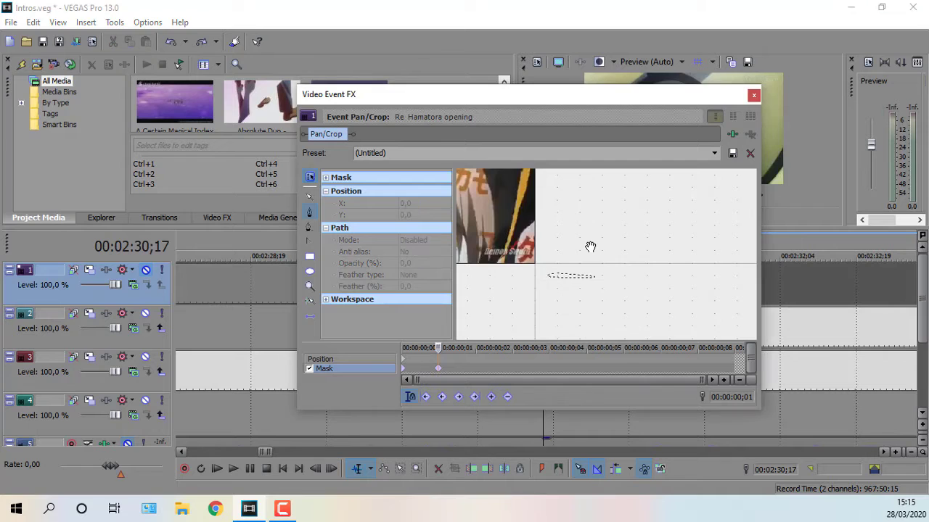
pyautogui.hotkey('ctrl', 'z')
pyautogui.hotkey('ctrl', 'z')
pyautogui.hotkey('ctrl', 'z')
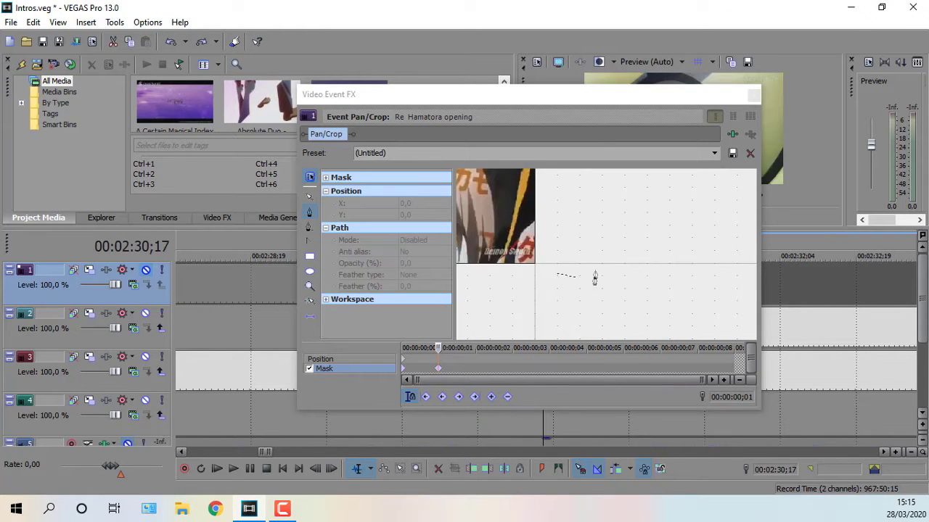
pyautogui.hotkey('ctrl', 'z')
pyautogui.hotkey('ctrl', 'z')
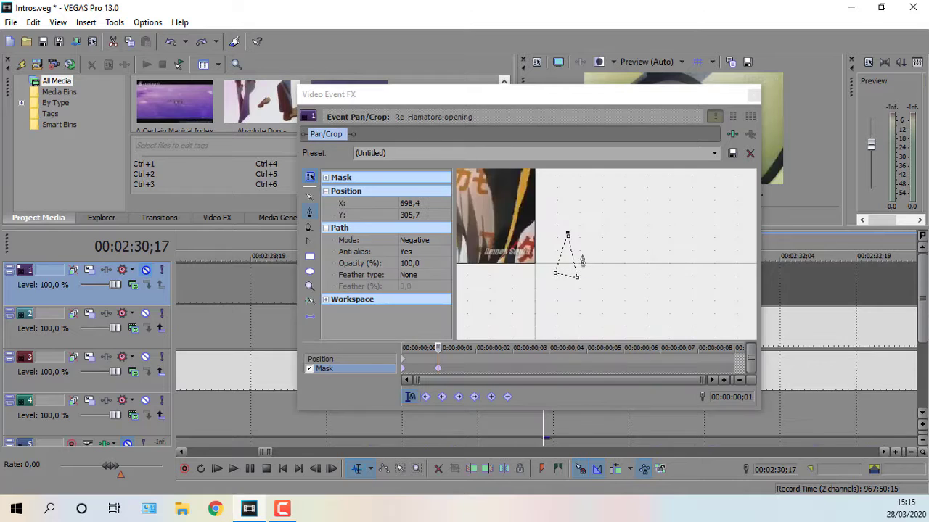
# - Move the triangle's top anchor upward with the normal edit tool, then deselect the path
pyautogui.click(568, 235)
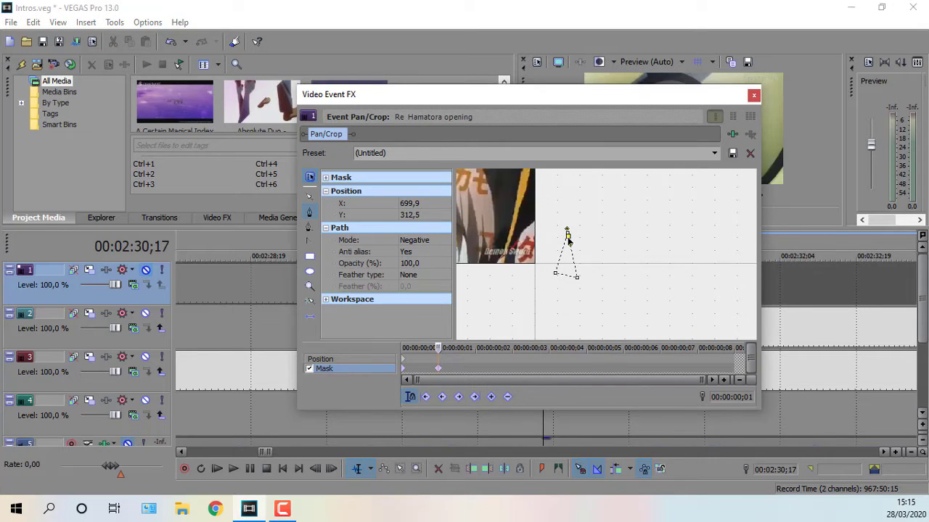
pyautogui.click(309, 227)
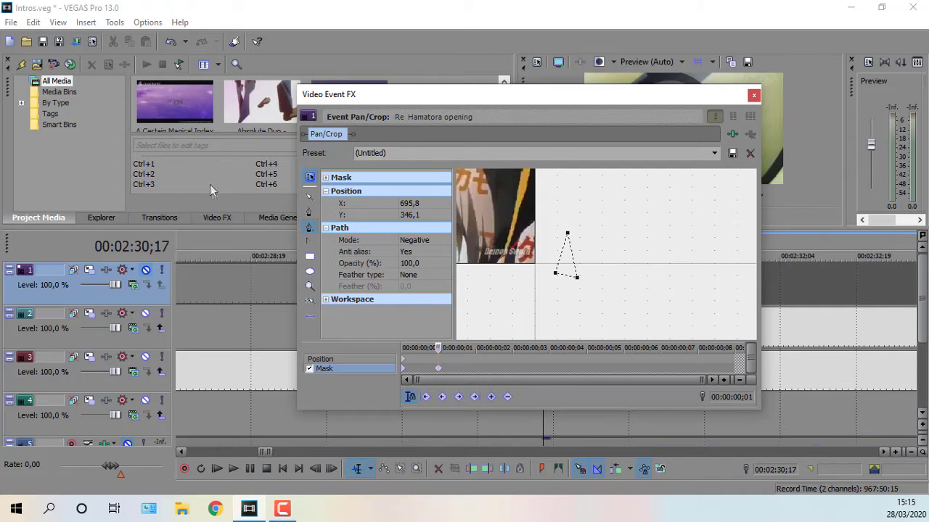
pyautogui.click(309, 201)
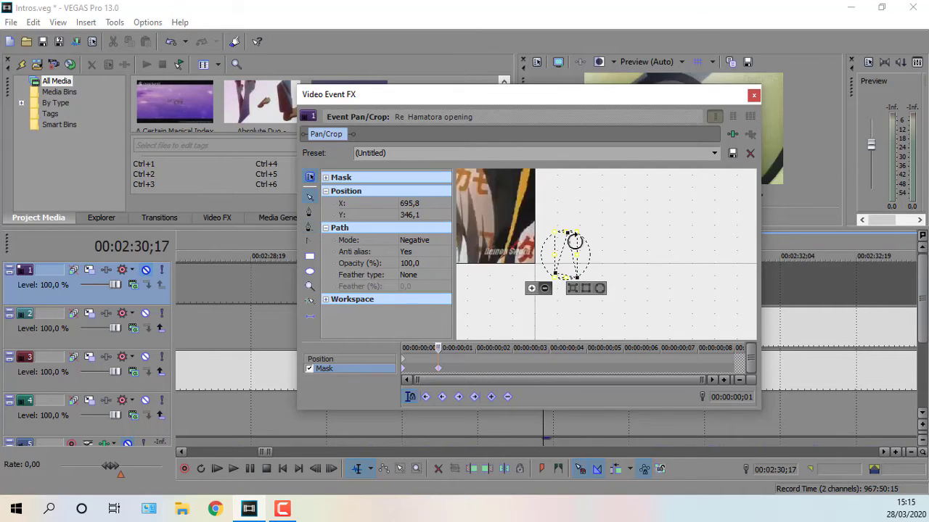
pyautogui.moveTo(567, 234)
pyautogui.mouseDown()
pyautogui.moveTo(572, 197)
pyautogui.moveTo(564, 186)
pyautogui.moveTo(559, 218)
pyautogui.moveTo(572, 218)
pyautogui.mouseUp()
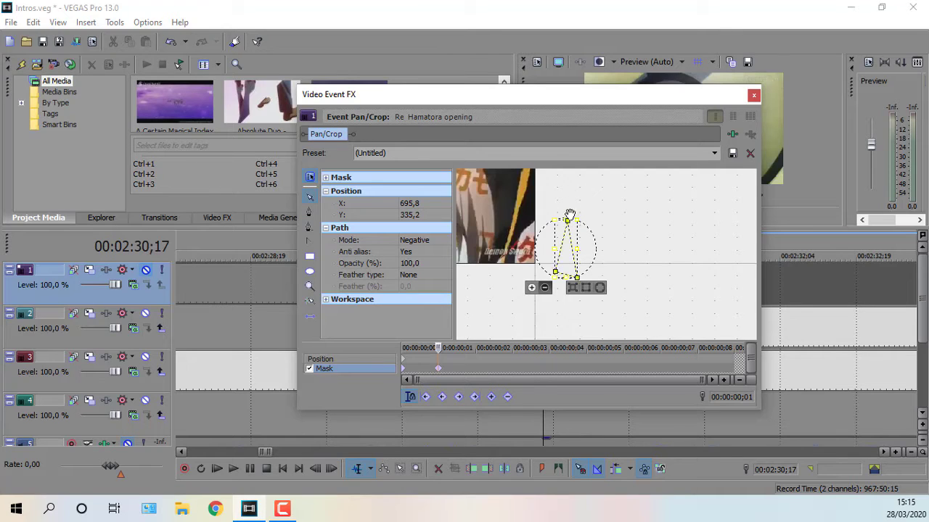
pyautogui.click(601, 207)
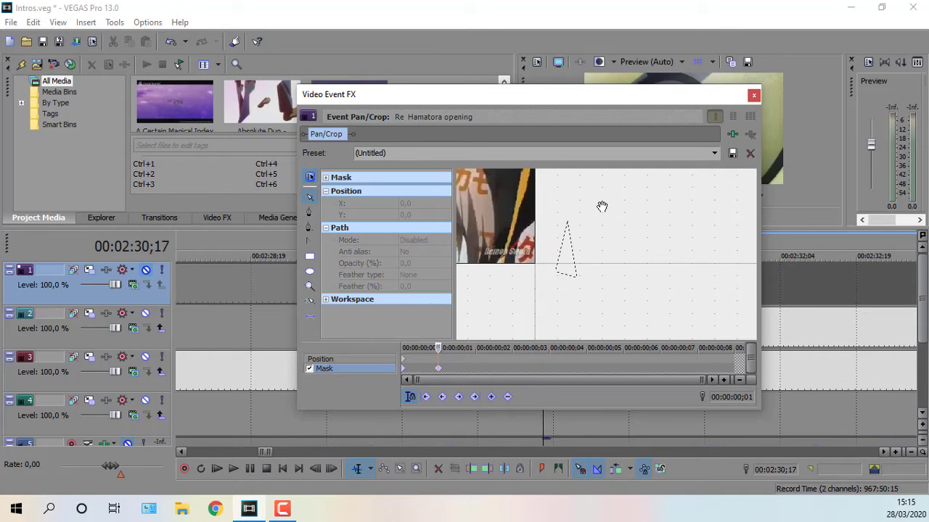
# - Set mask movement to Move Freely, then move the triangle's top anchor to the frame's right edge and its lower-left anchor below the frame
pyautogui.click(309, 318)
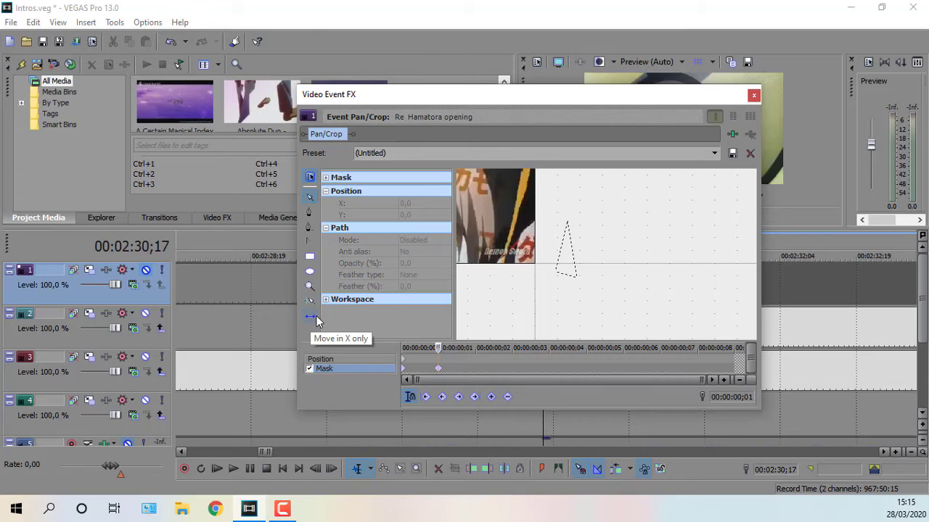
pyautogui.click(310, 318)
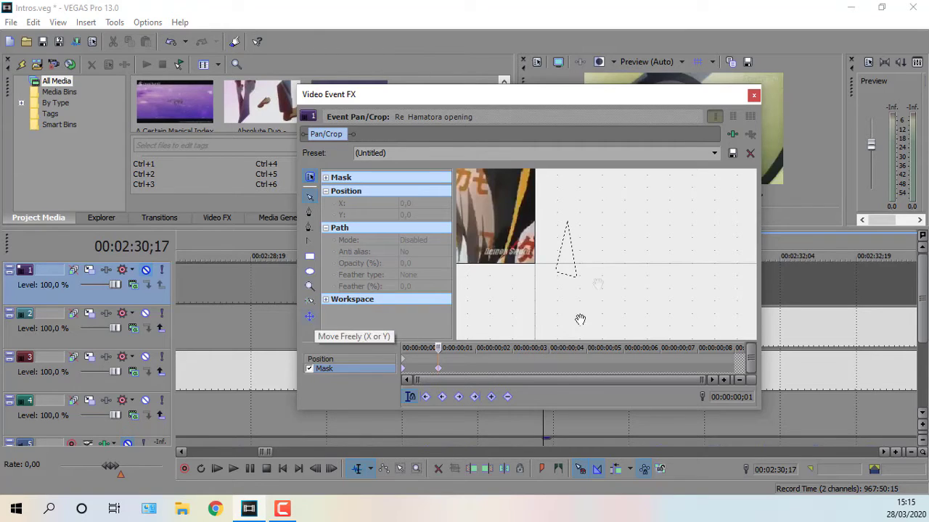
pyautogui.click(567, 222)
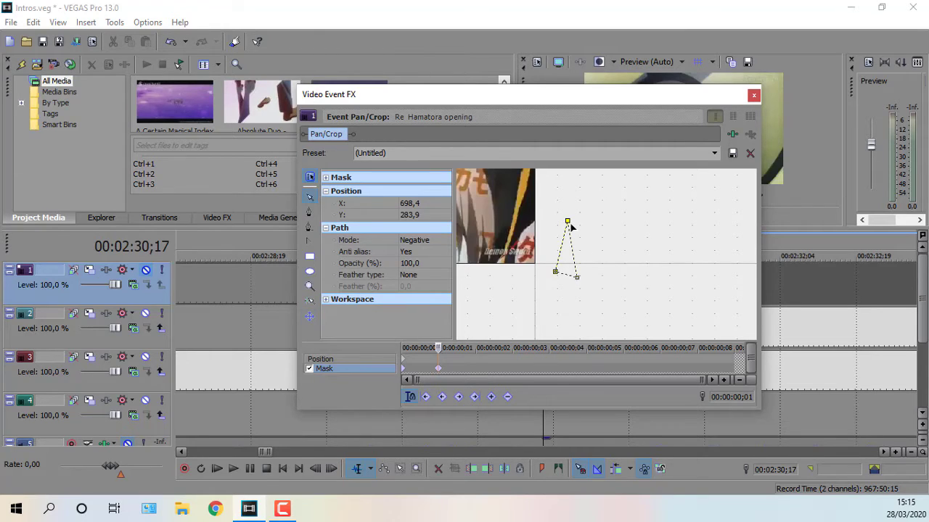
pyautogui.moveTo(567, 222); pyautogui.dragTo(556, 196)
pyautogui.scroll(-3, 572, 233)
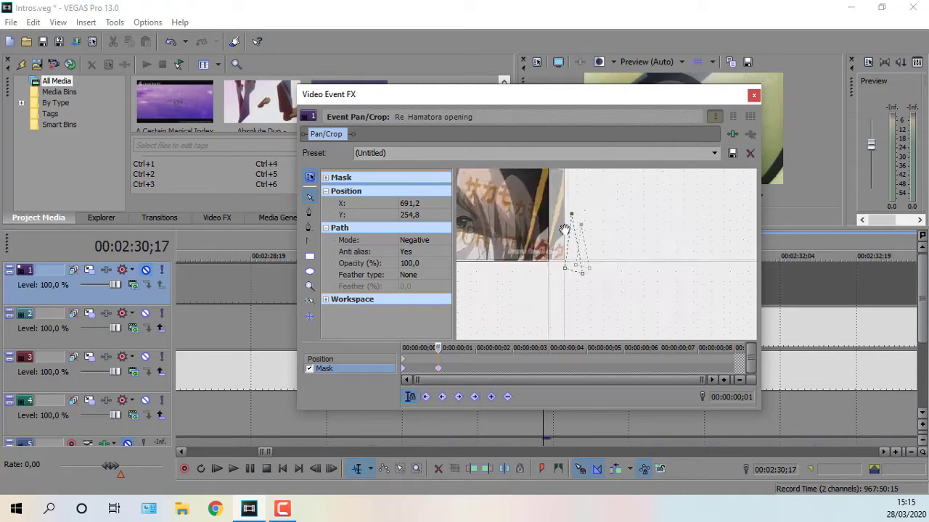
pyautogui.moveTo(584, 230); pyautogui.dragTo(572, 176)
pyautogui.moveTo(581, 267); pyautogui.dragTo(552, 277)
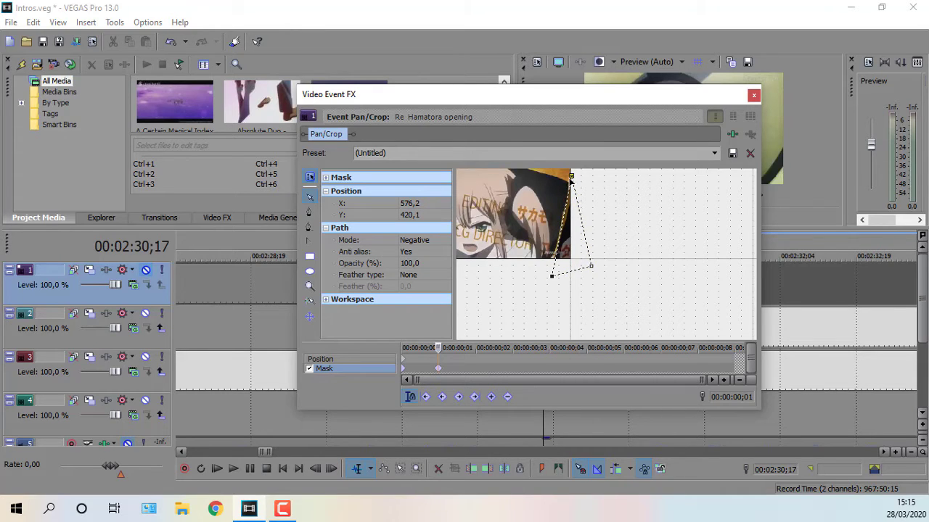
# - Position the mask's top anchor at about X 645,2, Y 146,0 and bend the path's sides into curves
pyautogui.moveTo(571, 178); pyautogui.dragTo(578, 186)
pyautogui.scroll(2, 587, 228)
pyautogui.moveTo(614, 216); pyautogui.dragTo(631, 256)
pyautogui.scroll(3, 626, 252)
pyautogui.moveTo(607, 207); pyautogui.dragTo(593, 241)
pyautogui.scroll(-3, 599, 255)
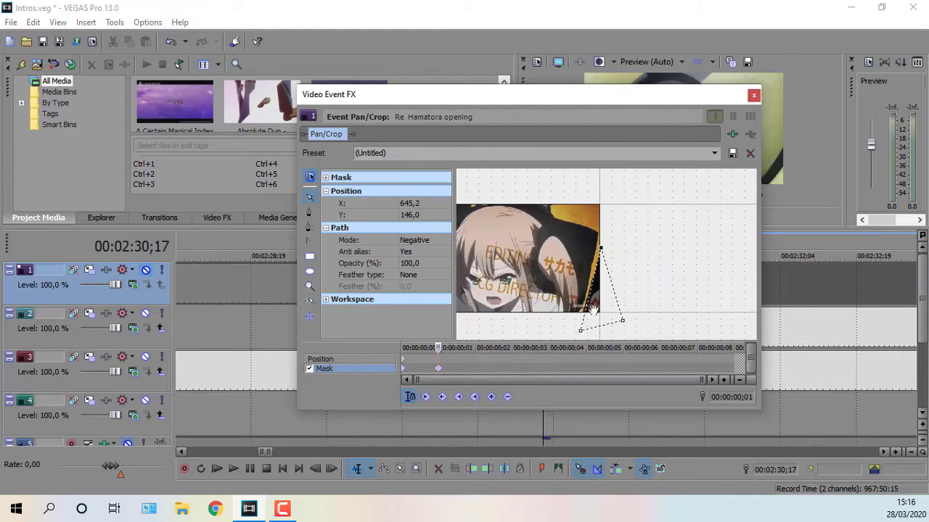
pyautogui.moveTo(575, 327); pyautogui.dragTo(603, 347)
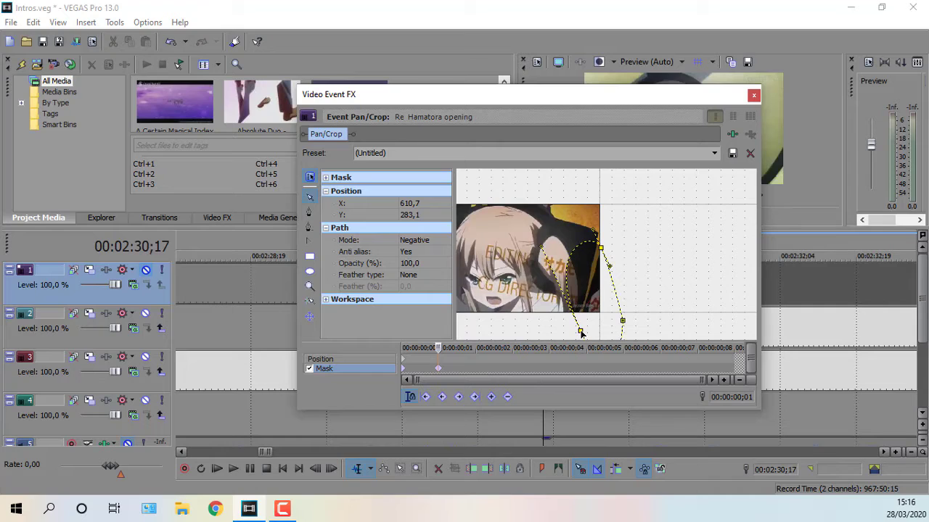
pyautogui.doubleClick(581, 332)
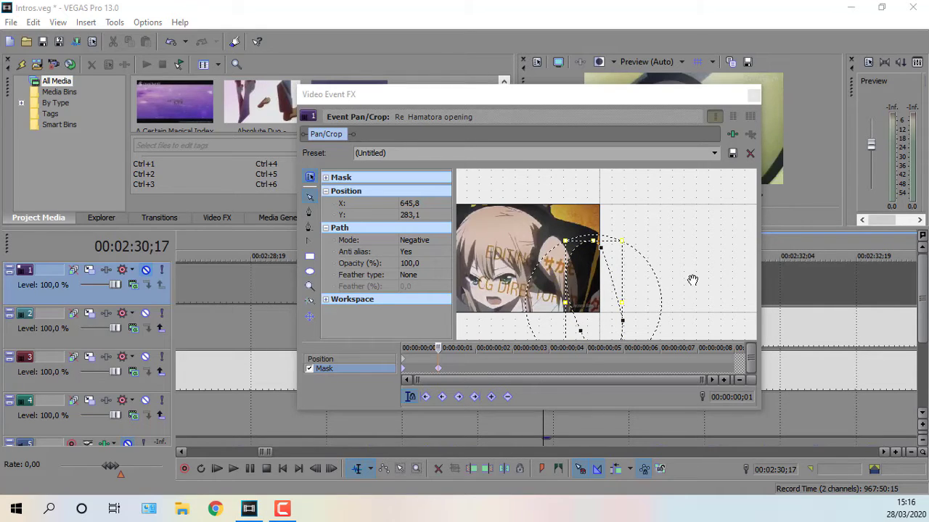
pyautogui.click(614, 301)
pyautogui.click(614, 300)
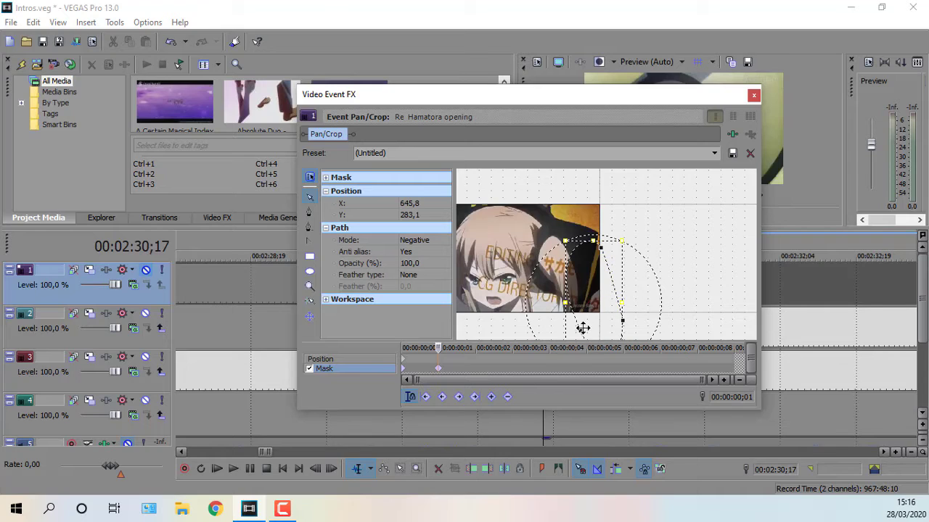
pyautogui.click(696, 259)
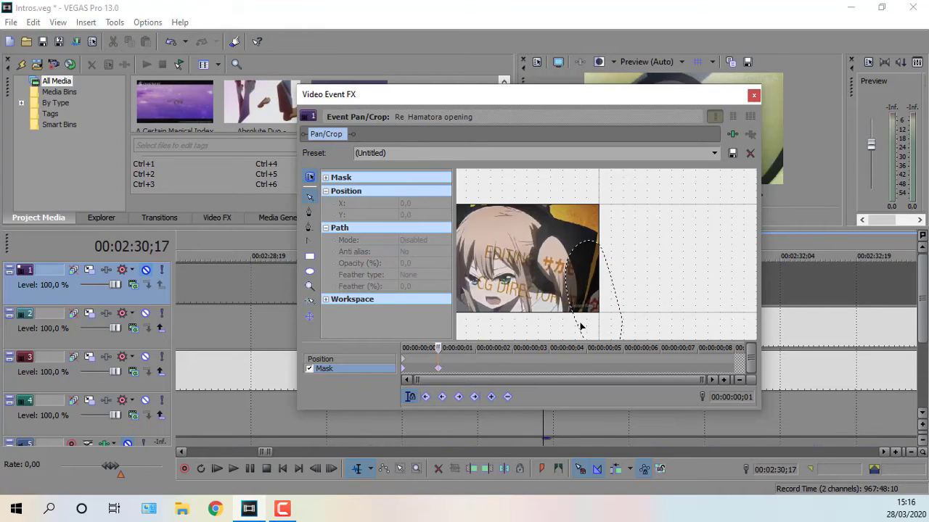
pyautogui.click(578, 331)
pyautogui.doubleClick(579, 330)
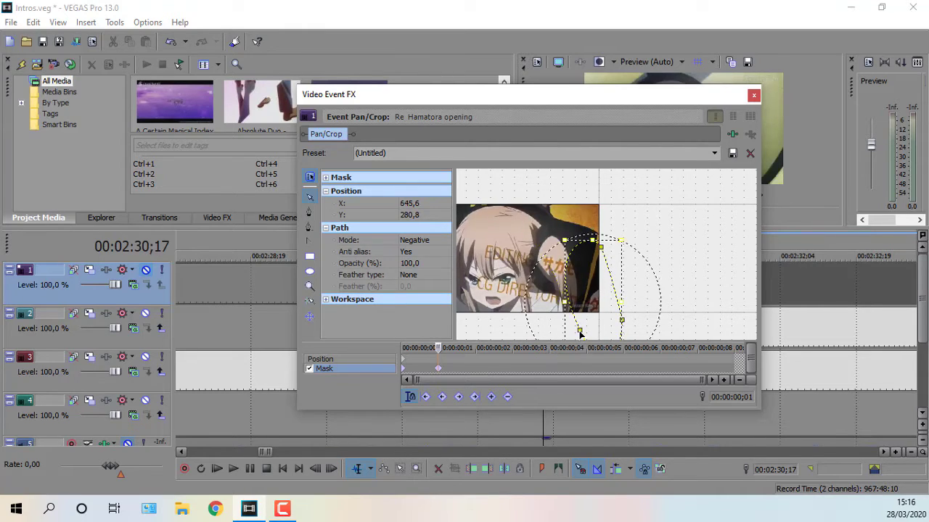
pyautogui.click(668, 227)
# - Reset the curved lower-left anchor of the mask so its two adjoining sides are straight
pyautogui.click(578, 330)
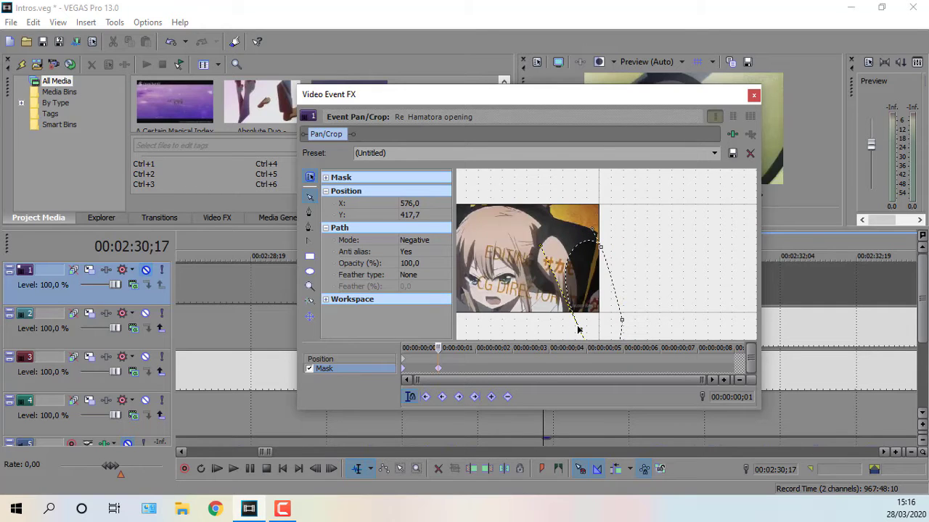
pyautogui.click(581, 333)
pyautogui.hotkey('ctrl', 'z')
pyautogui.keyDown('ctrl'); pyautogui.keyDown('alt'); pyautogui.click(580, 331); pyautogui.keyUp('alt'); pyautogui.keyUp('ctrl')
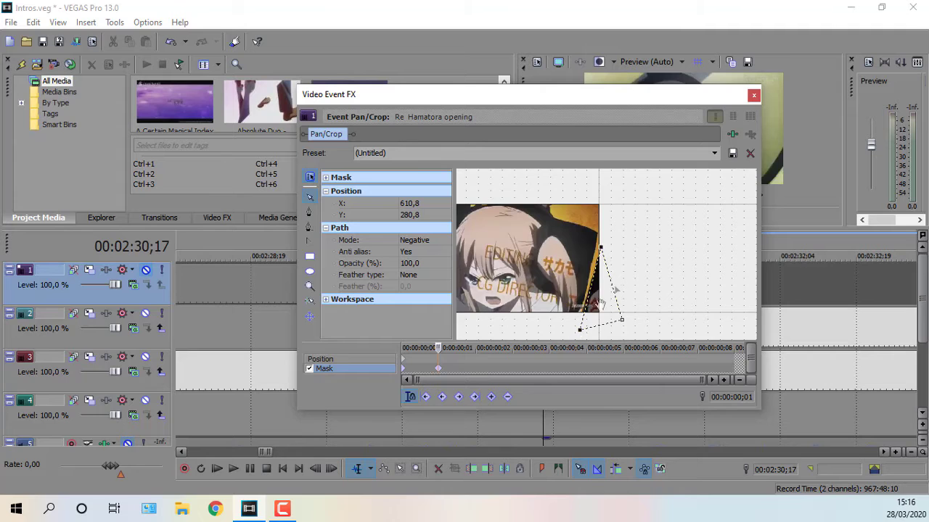
# - Move the triangular mask's bottom edge up to about X 646,6, Y 370,1, then deselect the path
pyautogui.scroll(4, 606, 267)
pyautogui.moveTo(635, 285); pyautogui.dragTo(663, 122)
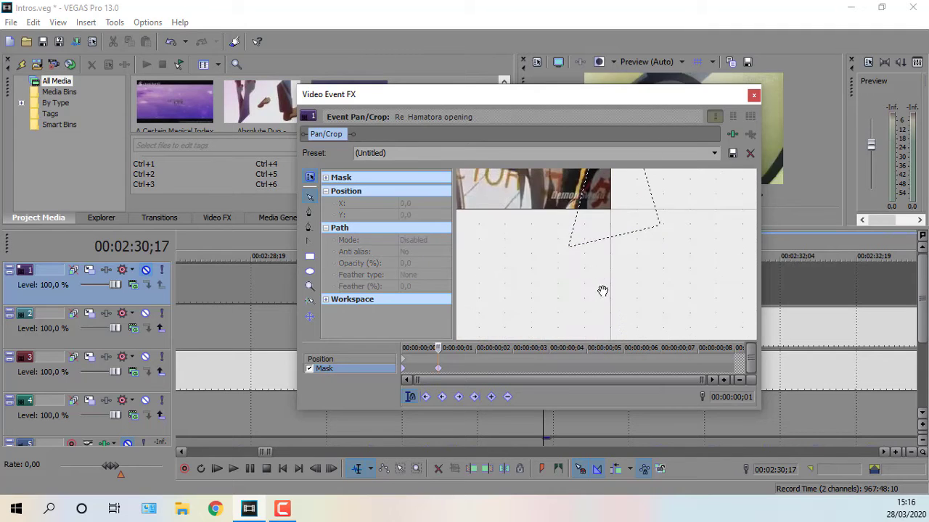
pyautogui.moveTo(601, 292); pyautogui.dragTo(594, 359)
pyautogui.click(559, 317)
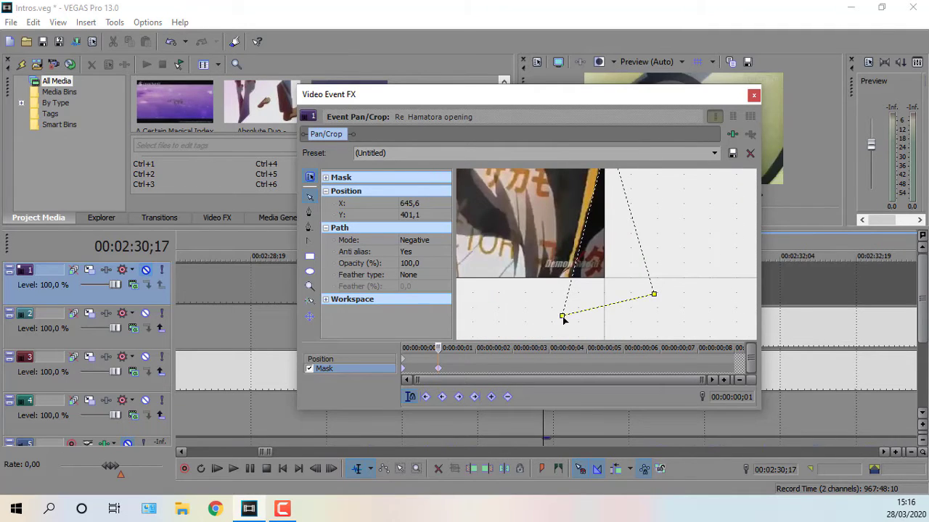
pyautogui.moveTo(564, 317); pyautogui.dragTo(564, 298)
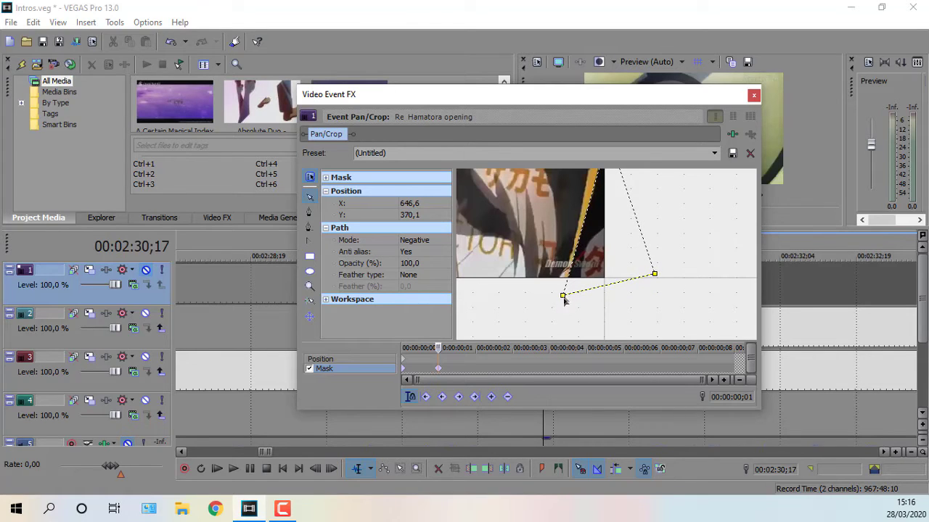
pyautogui.click(655, 192)
# - At 00:00:00;02, move the mask's top anchor to about X 542,9, Y -82,4 and its lower-left anchor to about X 443,3, Y 403,9
pyautogui.scroll(2, 648, 209)
pyautogui.scroll(-4, 638, 219)
pyautogui.moveTo(630, 225); pyautogui.dragTo(622, 210)
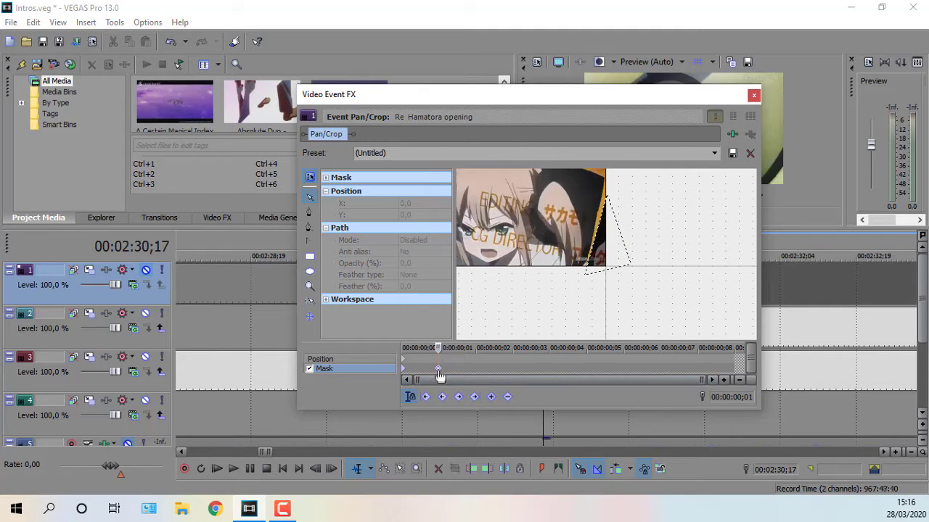
pyautogui.press('Right')
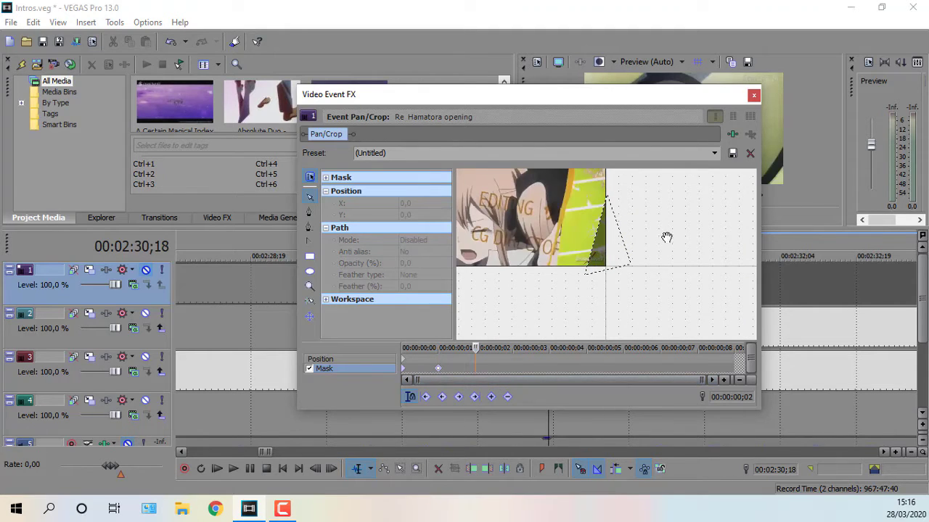
pyautogui.scroll(-5, 646, 216)
pyautogui.scroll(1, 642, 217)
pyautogui.press('Left')
pyautogui.press('Right')
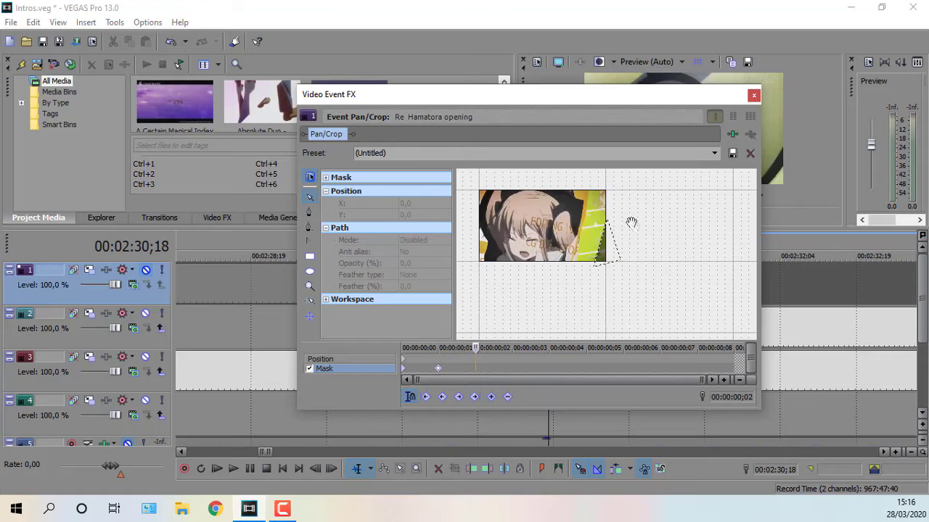
pyautogui.moveTo(606, 224); pyautogui.dragTo(587, 177)
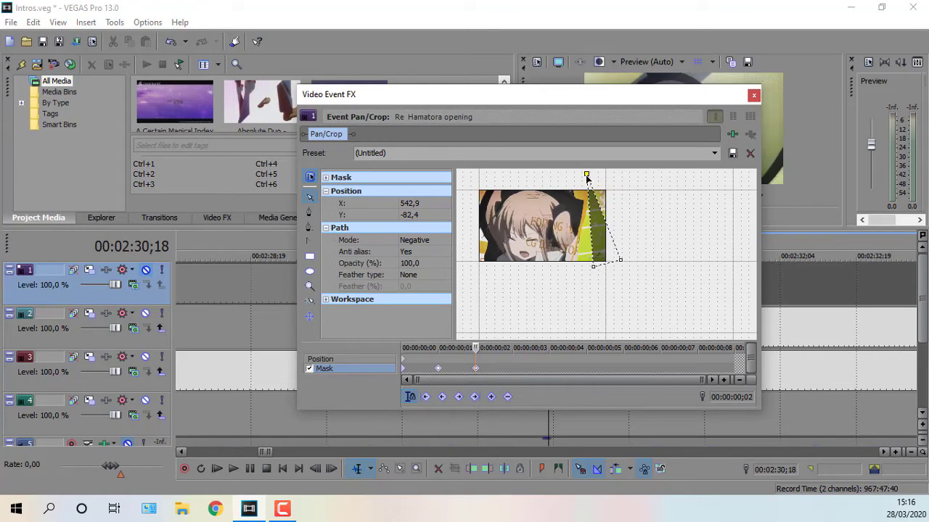
pyautogui.click(594, 267)
pyautogui.moveTo(593, 267); pyautogui.dragTo(566, 270)
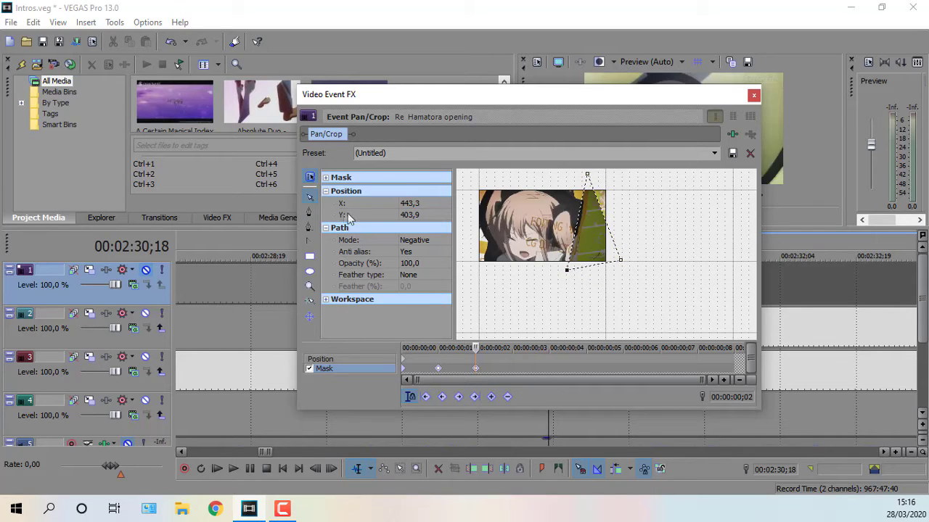
# - Add an anchor on the mask's right side and pull it outward beyond the frame's right edge
pyautogui.click(602, 211)
pyautogui.moveTo(601, 212); pyautogui.dragTo(613, 198)
pyautogui.scroll(1, 614, 199)
pyautogui.moveTo(684, 222); pyautogui.dragTo(702, 291)
pyautogui.moveTo(677, 241); pyautogui.dragTo(669, 208)
# - Lower the mask's top-left anchor to just above the frame, in line with the orange stripe
pyautogui.click(590, 187)
pyautogui.scroll(1, 592, 190)
pyautogui.scroll(-3, 591, 195)
pyautogui.moveTo(594, 181); pyautogui.dragTo(598, 197)
# - Move the mask's lower-left anchor to about X 465,1, Y 384,8 and its lower-right anchor to about X 716,2, Y 371,1
pyautogui.click(637, 291)
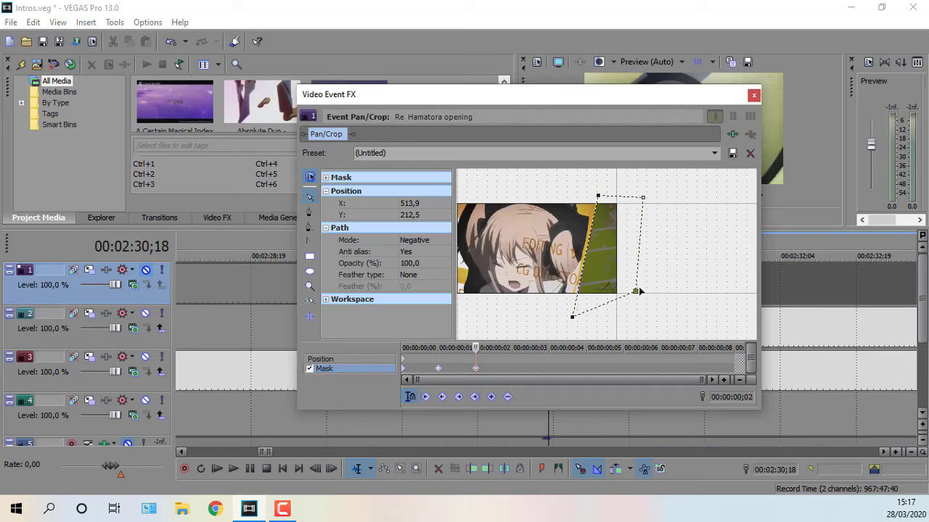
pyautogui.click(584, 313)
pyautogui.moveTo(572, 318); pyautogui.dragTo(572, 300)
pyautogui.scroll(1, 600, 296)
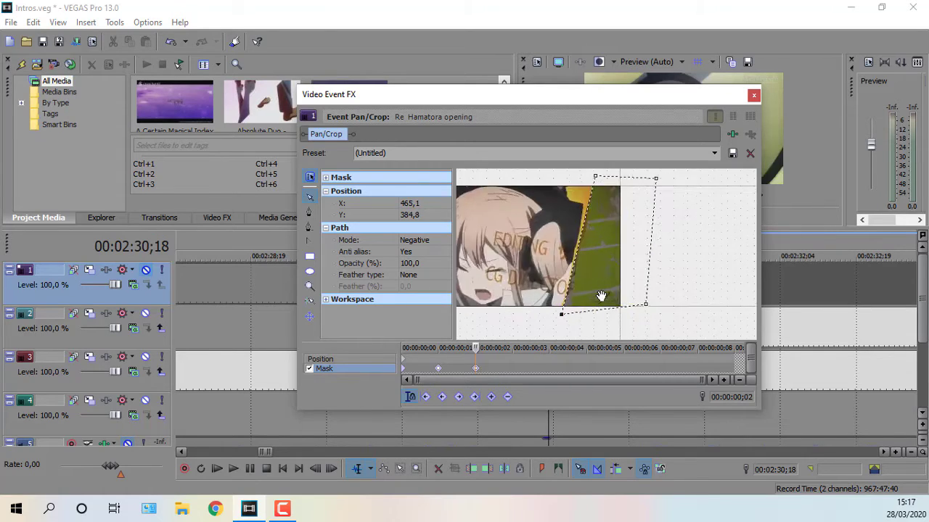
pyautogui.scroll(1, 601, 295)
pyautogui.moveTo(657, 319); pyautogui.dragTo(657, 325)
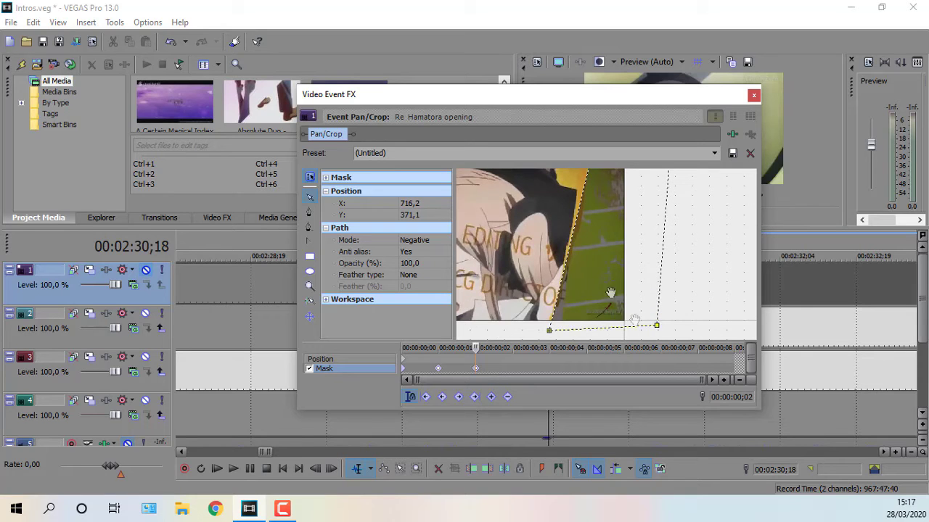
# - Add an anchor midway on the mask's left side at about X 529,3, Y 164,3 and position the top-left anchor at about X 556,2, Y -28,3
pyautogui.moveTo(700, 205); pyautogui.dragTo(701, 261)
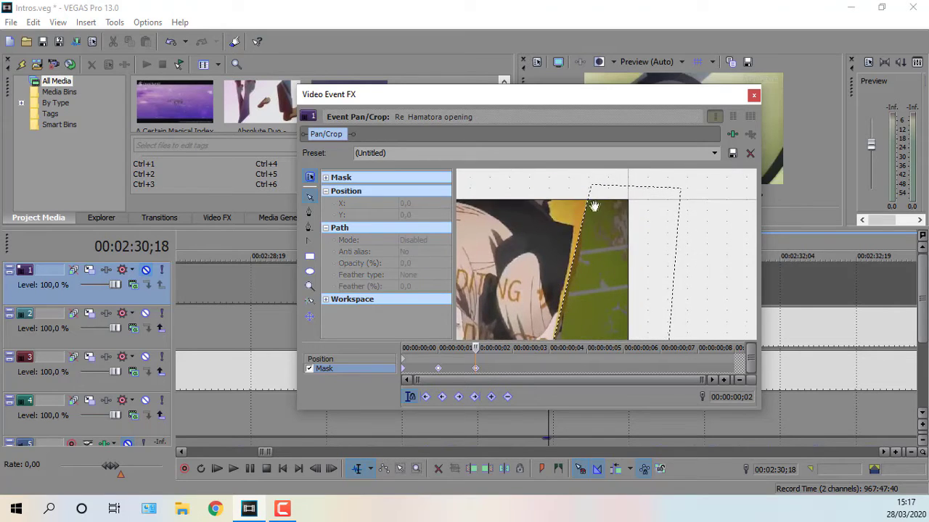
pyautogui.click(571, 285)
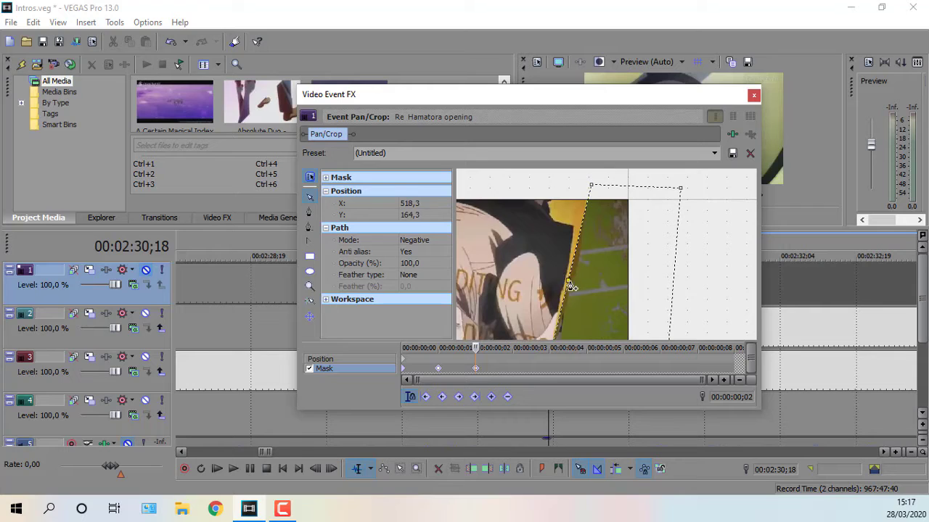
pyautogui.moveTo(569, 285); pyautogui.dragTo(573, 285)
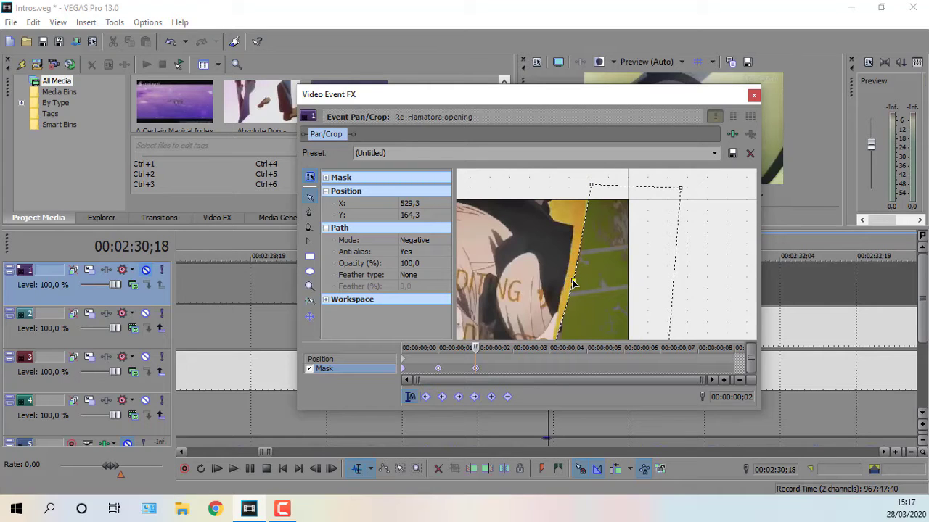
pyautogui.scroll(-3, 585, 276)
pyautogui.click(597, 214)
pyautogui.moveTo(597, 214); pyautogui.dragTo(595, 216)
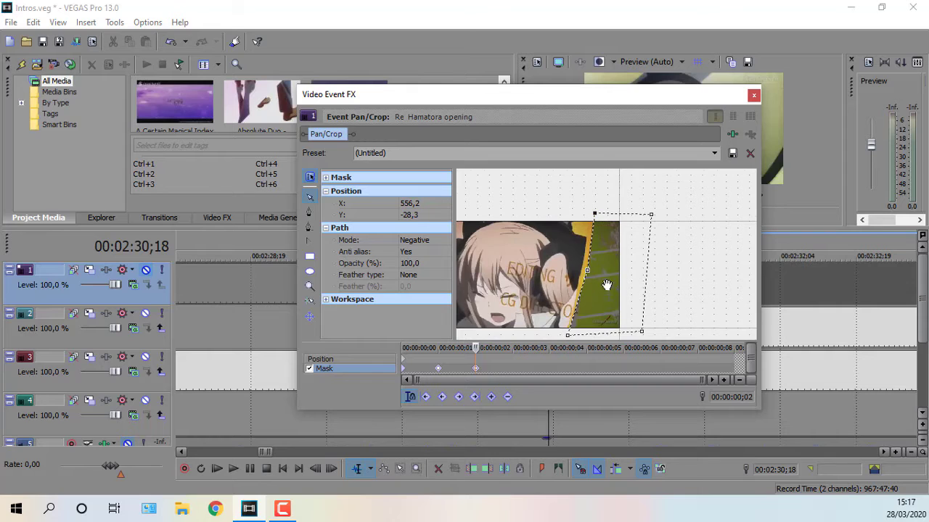
# - Bend the mask's left side at its middle anchor, positioned at about X 530,7, Y 164,3, to follow the orange stripe
pyautogui.scroll(2, 606, 280)
pyautogui.scroll(3, 576, 249)
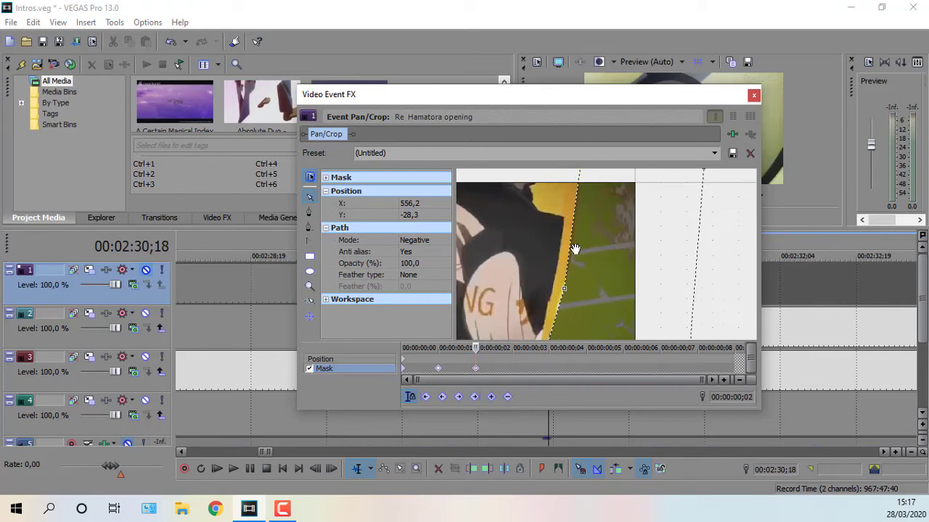
pyautogui.click(558, 295)
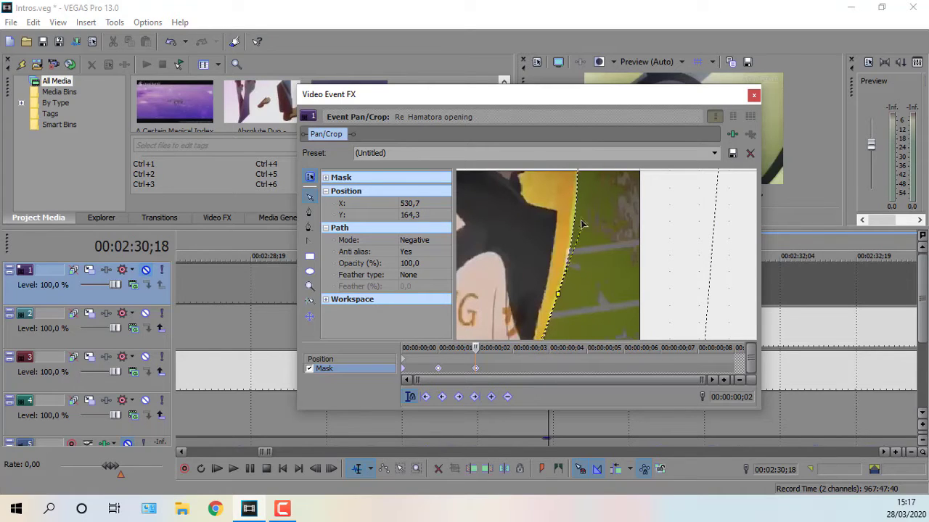
pyautogui.moveTo(576, 225); pyautogui.dragTo(568, 274)
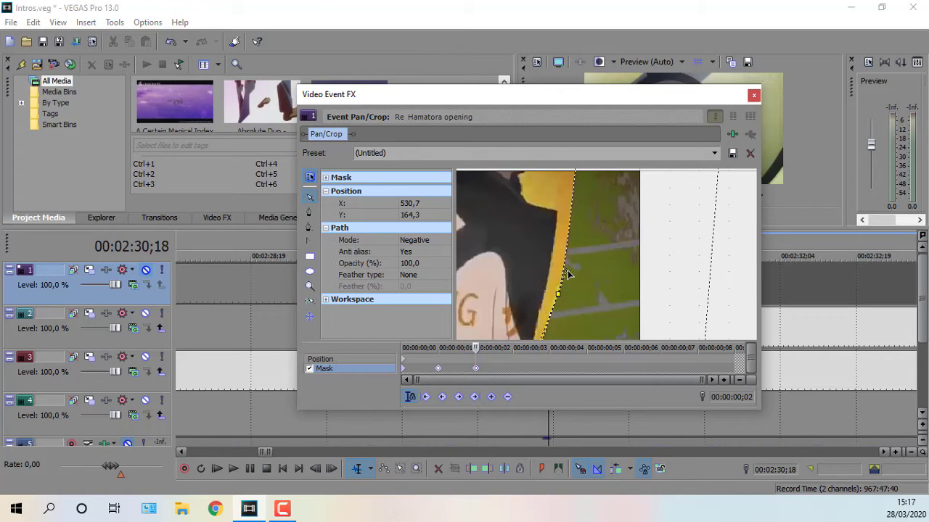
# - Refine the left side's curve and shift its upper segment to about X 541,1, Y 64,5 along the orange stripe
pyautogui.scroll(-4, 633, 267)
pyautogui.moveTo(677, 299); pyautogui.dragTo(678, 192)
pyautogui.scroll(4, 577, 291)
pyautogui.moveTo(578, 251); pyautogui.dragTo(556, 375)
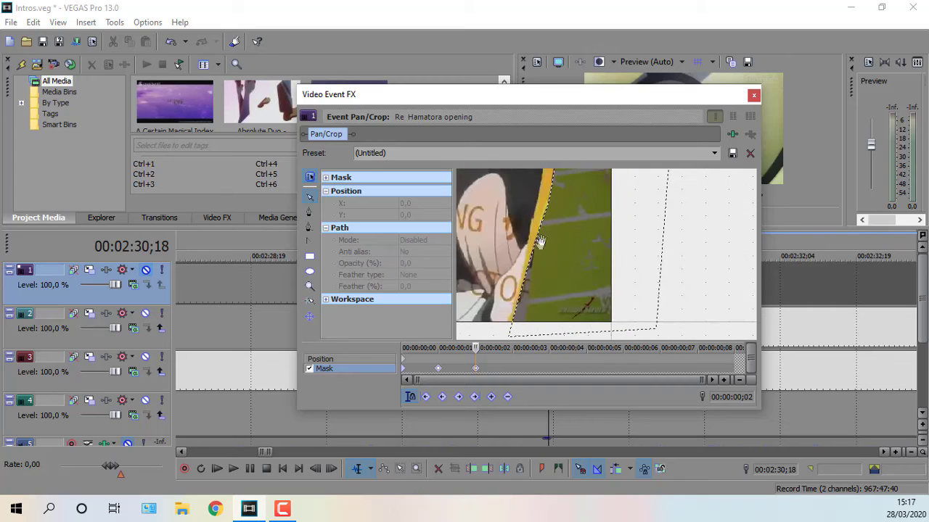
pyautogui.click(548, 206)
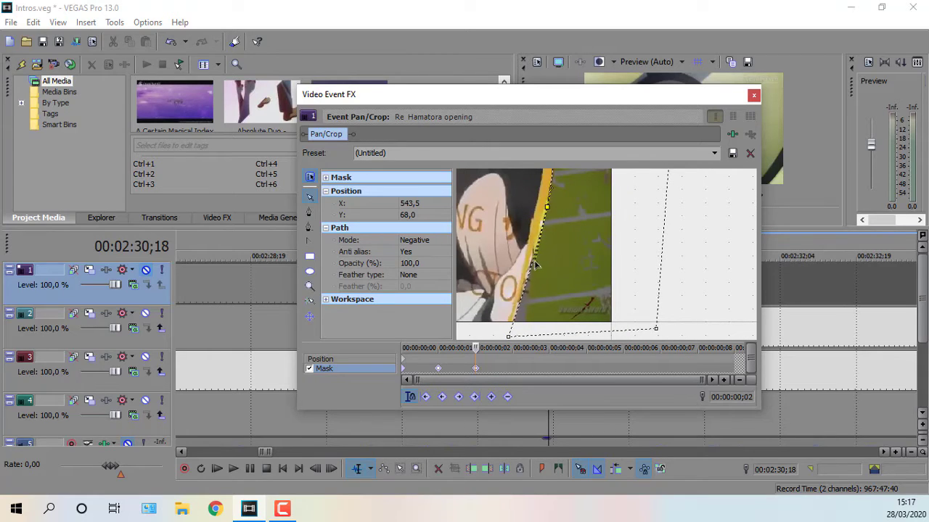
pyautogui.moveTo(542, 225); pyautogui.dragTo(542, 214)
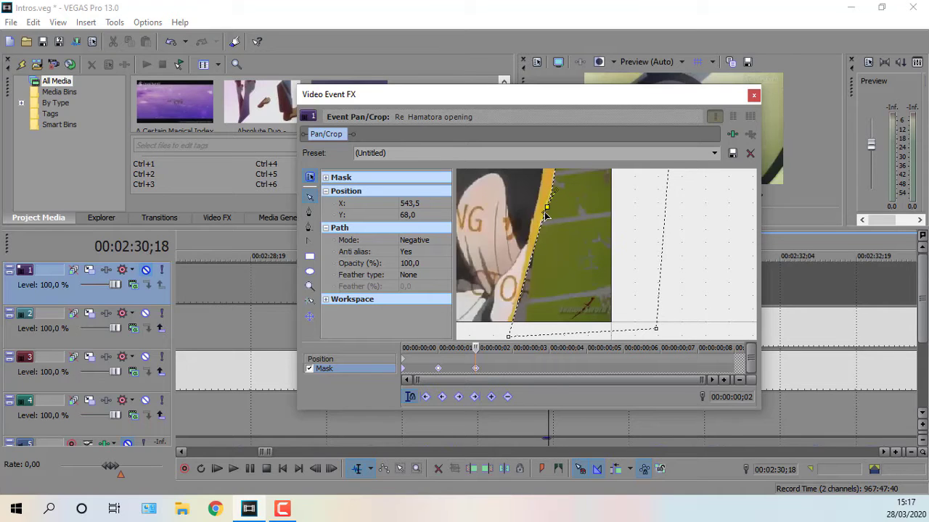
pyautogui.moveTo(547, 209); pyautogui.dragTo(544, 206)
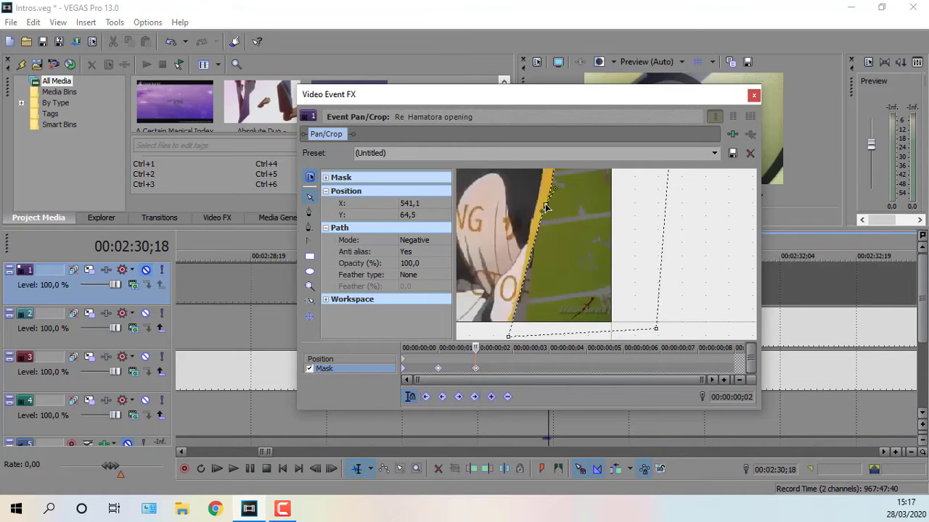
pyautogui.scroll(-4, 638, 272)
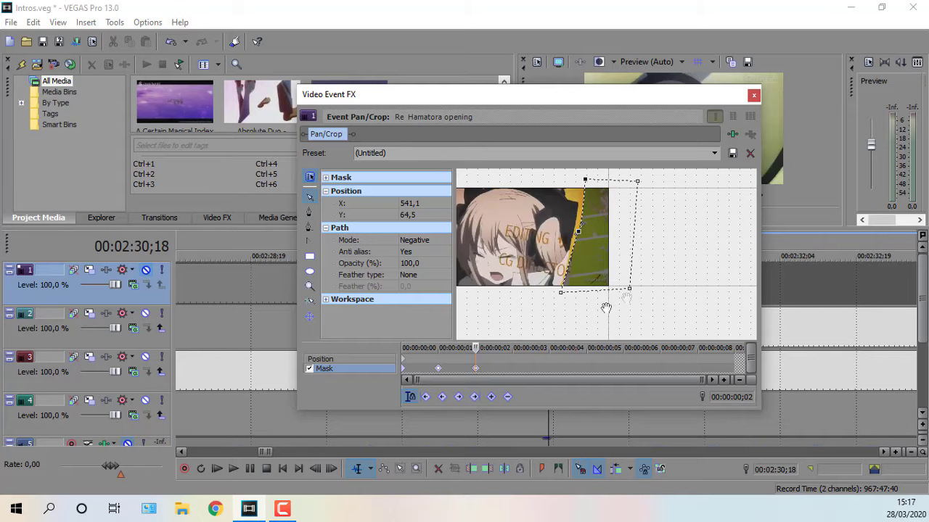
# - Select the whole mask path, deselect it, and select only the middle anchor on its left side for a closer look
pyautogui.click(476, 368)
pyautogui.click(578, 233)
pyautogui.click(579, 232)
pyautogui.doubleClick(576, 234)
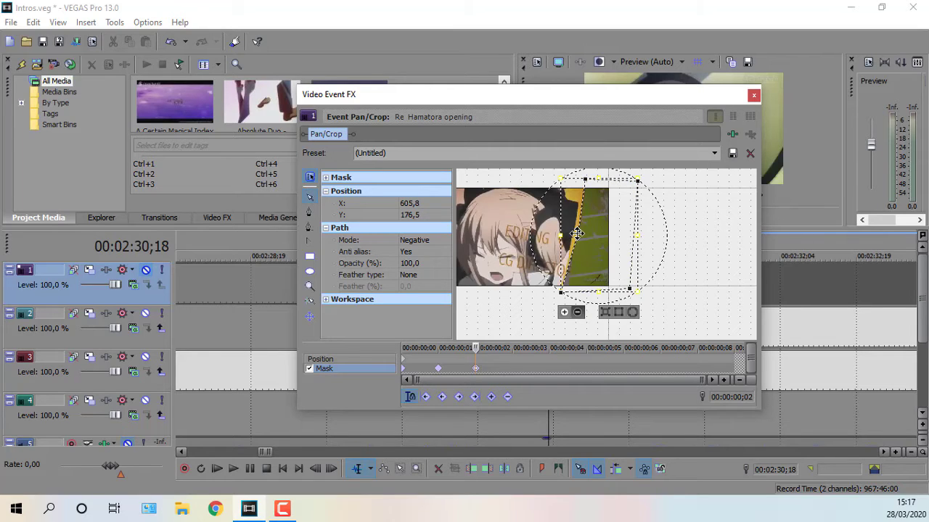
pyautogui.click(706, 204)
pyautogui.click(579, 234)
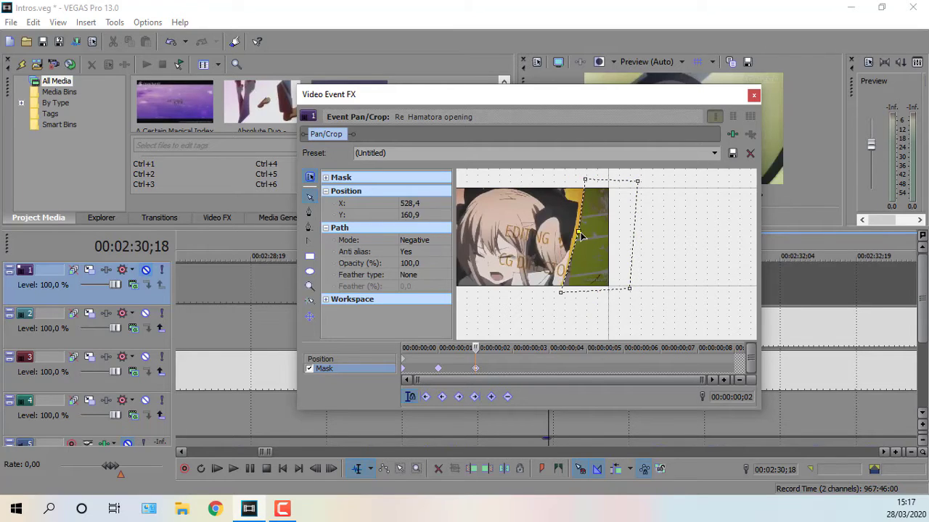
pyautogui.scroll(5, 678, 252)
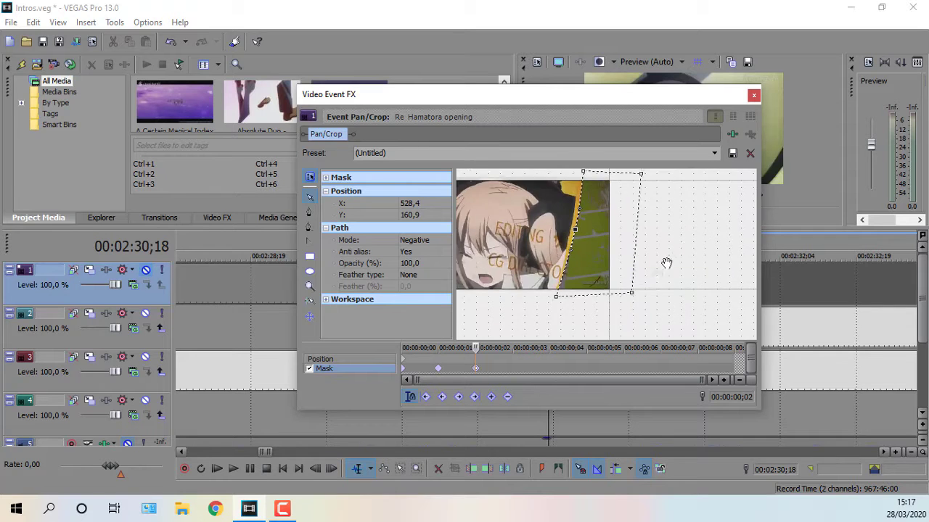
pyautogui.scroll(-3, 633, 310)
pyautogui.scroll(3, 624, 316)
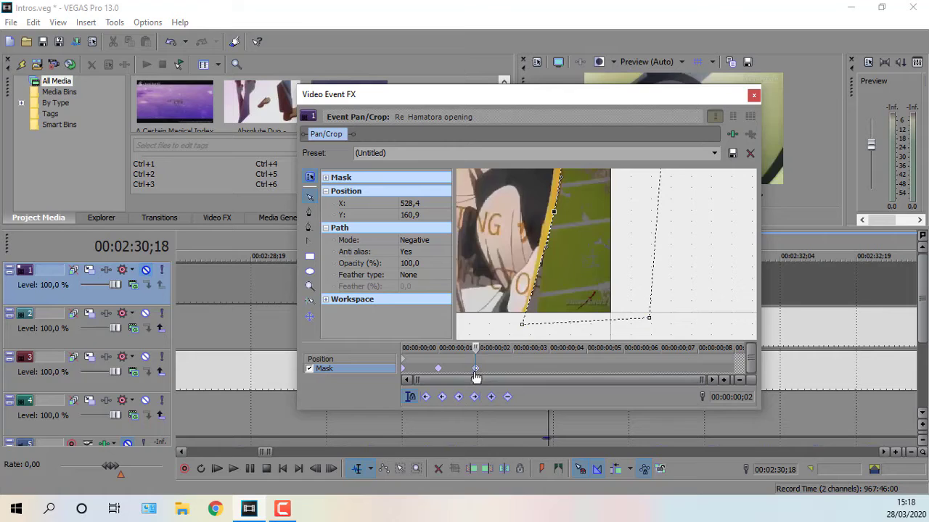
# - Advance to the frame at 00:00:00;03 and point out the Sync Cursor option
pyautogui.press('Right')
pyautogui.scroll(-3, 575, 261)
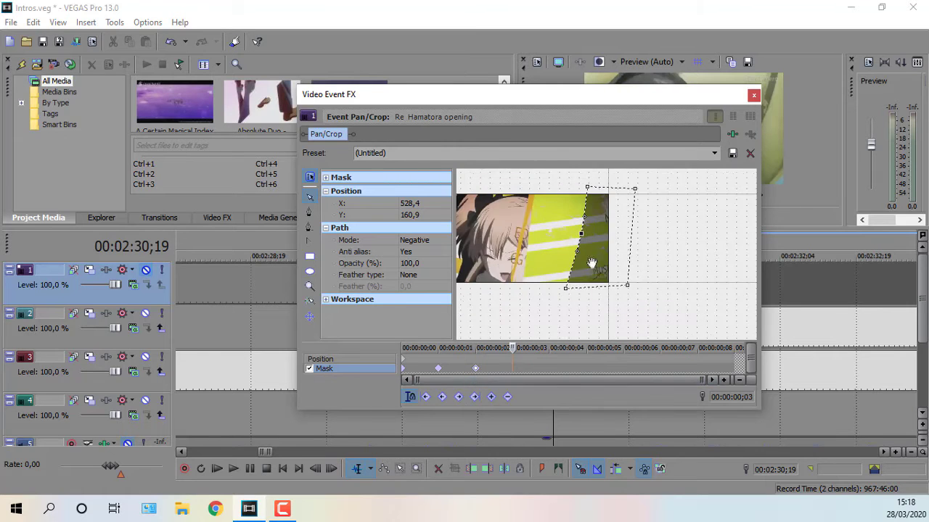
pyautogui.click(411, 398)
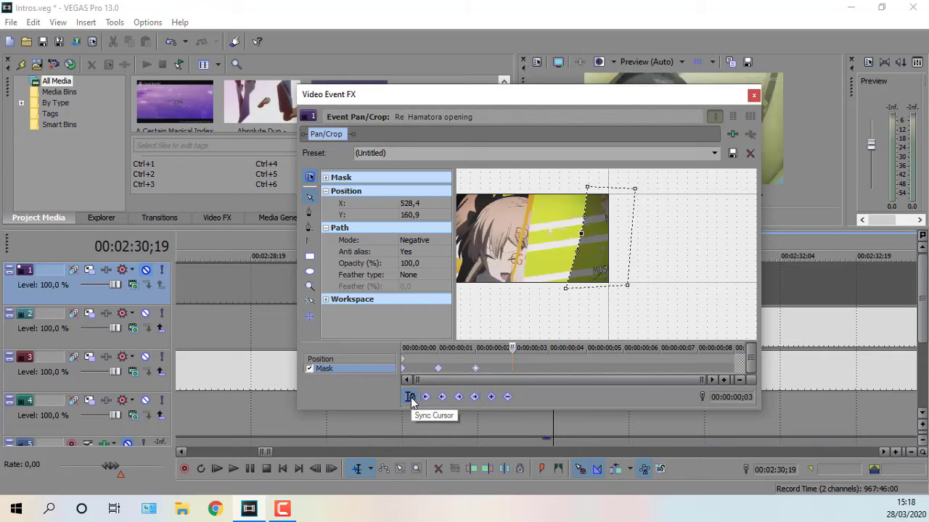
# - Turn off Sync Cursor, switch between frames 00:00:00;02 and 00:00:00;03 to demonstrate its effect, and turn it back on
pyautogui.click(410, 399)
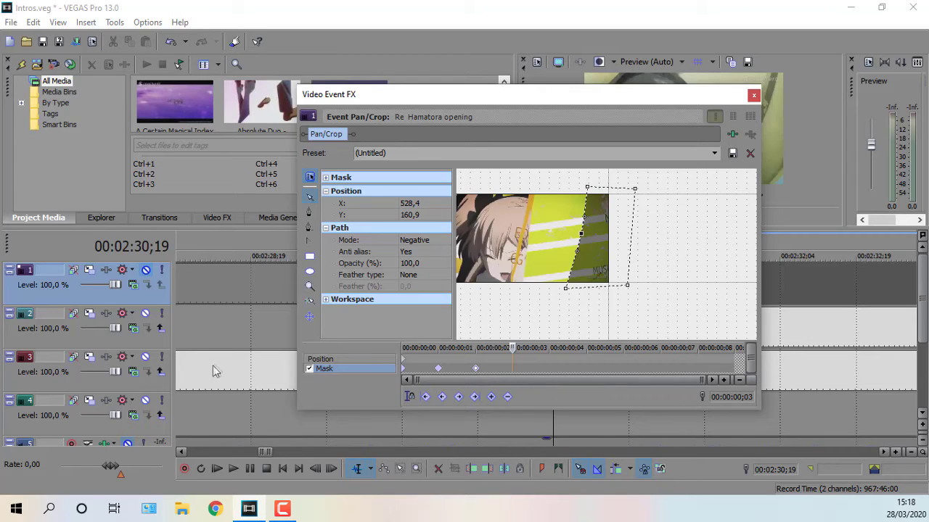
pyautogui.click(621, 368)
pyautogui.click(505, 375)
pyautogui.click(476, 370)
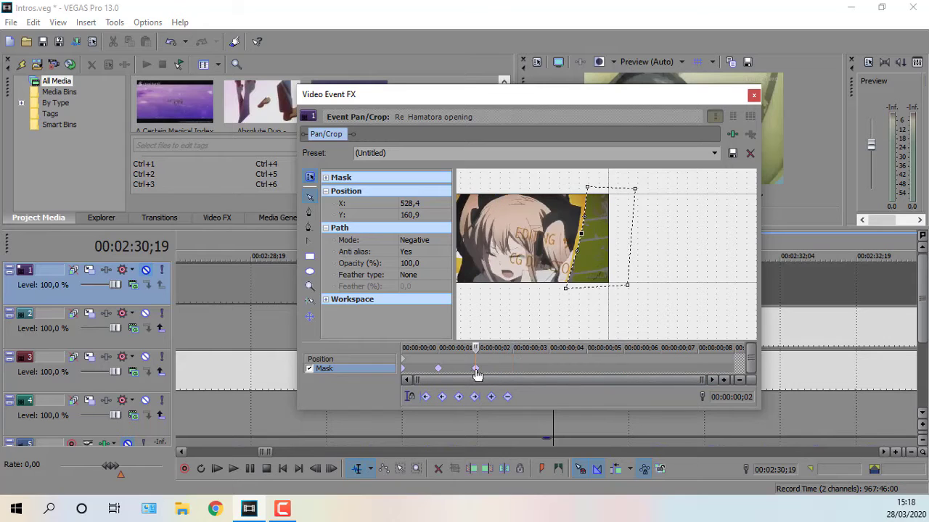
pyautogui.click(527, 366)
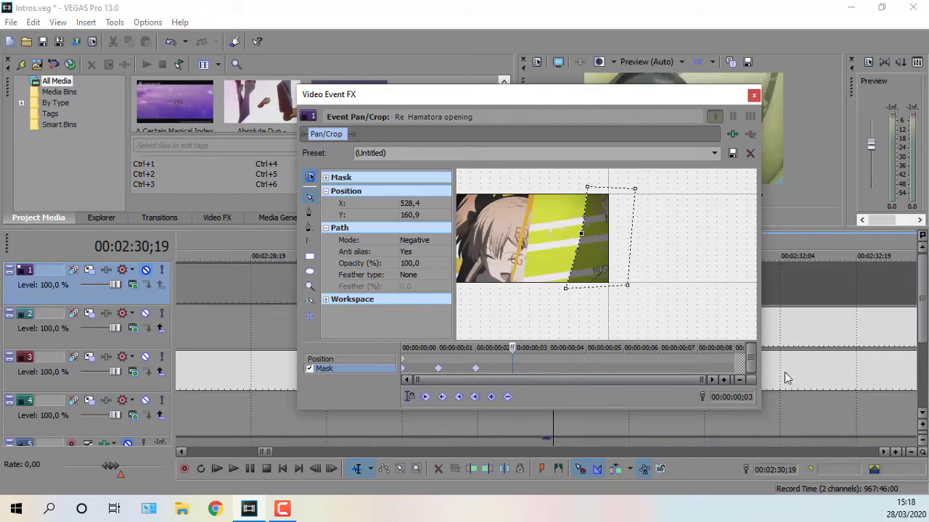
pyautogui.click(409, 398)
pyautogui.scroll(3, 567, 255)
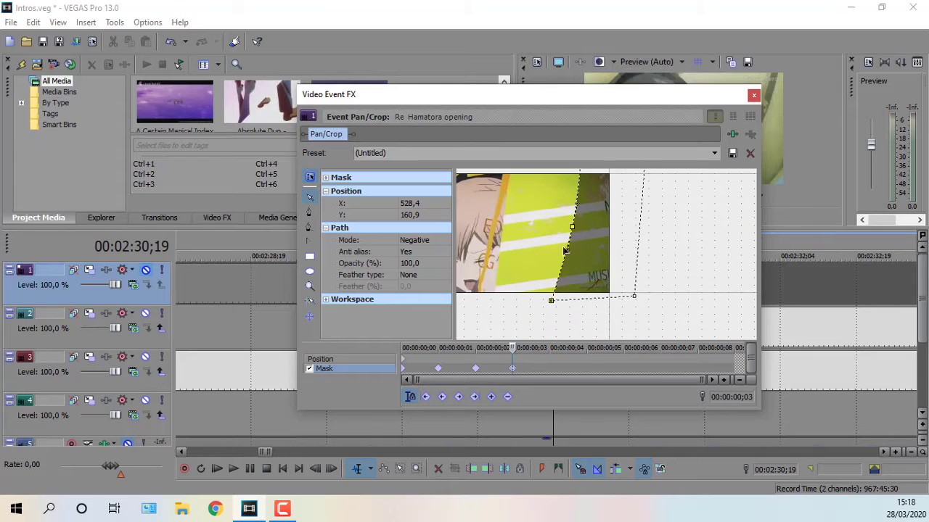
pyautogui.click(578, 189)
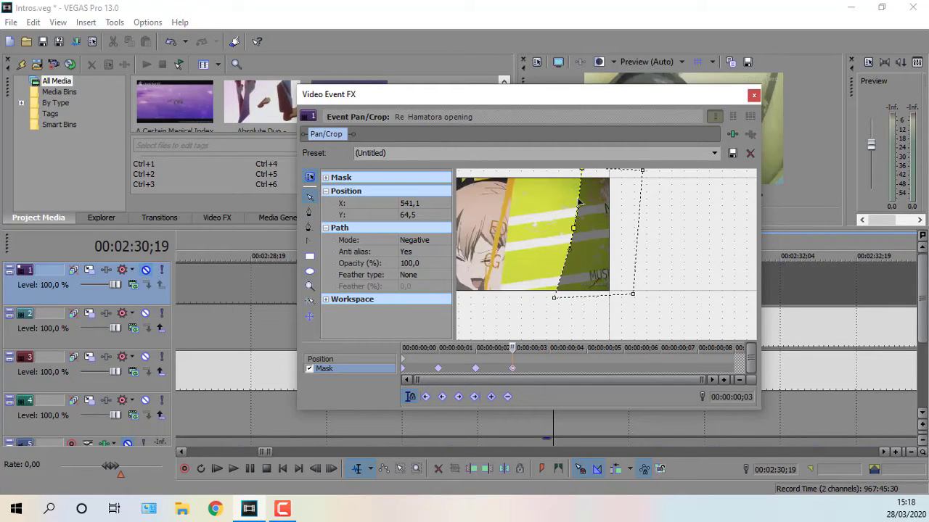
pyautogui.moveTo(580, 200); pyautogui.dragTo(541, 191)
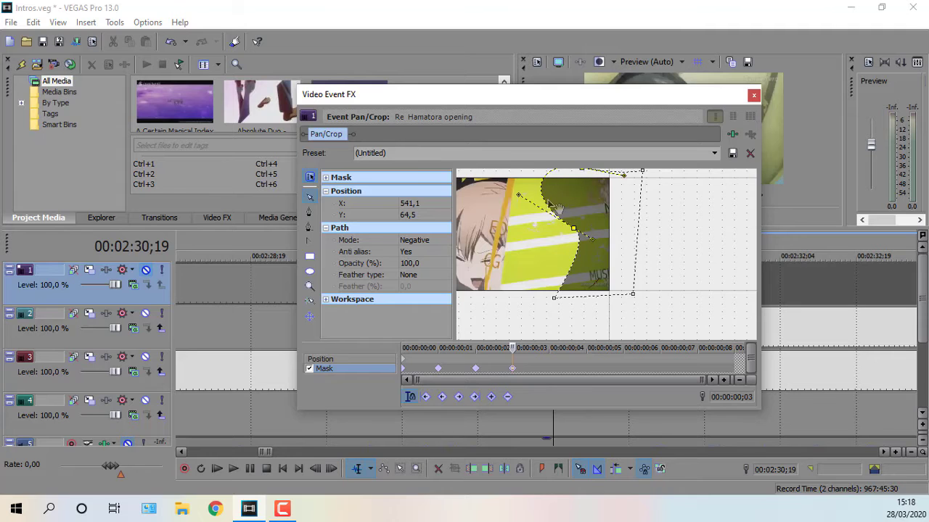
pyautogui.scroll(-2, 624, 213)
pyautogui.hotkey('ctrl', 'z')
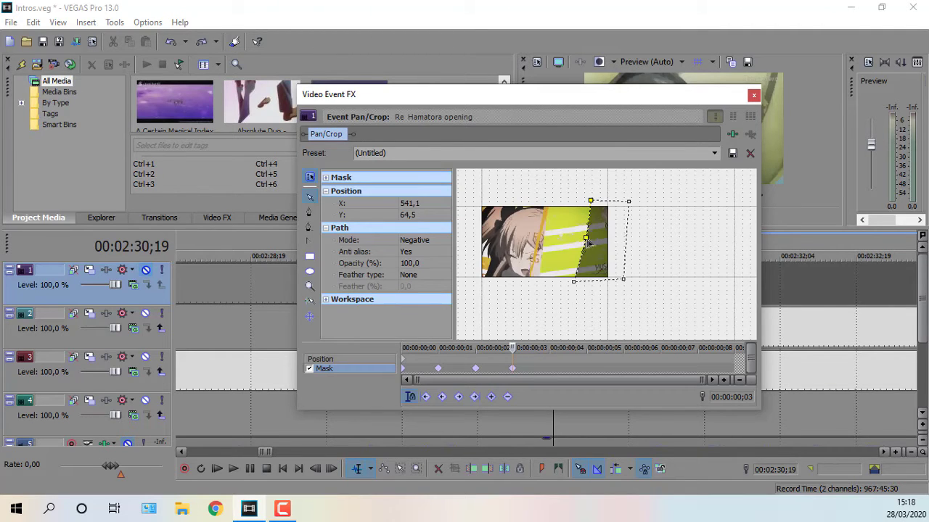
# - At frame 00:00:00;03, shift the mask's upper-left segment and lower-left anchor onto the orange stripe and adjust the edge along it
pyautogui.moveTo(593, 203); pyautogui.dragTo(551, 203)
pyautogui.click(584, 282)
pyautogui.moveTo(575, 283); pyautogui.dragTo(531, 289)
pyautogui.scroll(4, 572, 262)
pyautogui.moveTo(704, 279); pyautogui.dragTo(803, 343)
pyautogui.scroll(4, 634, 234)
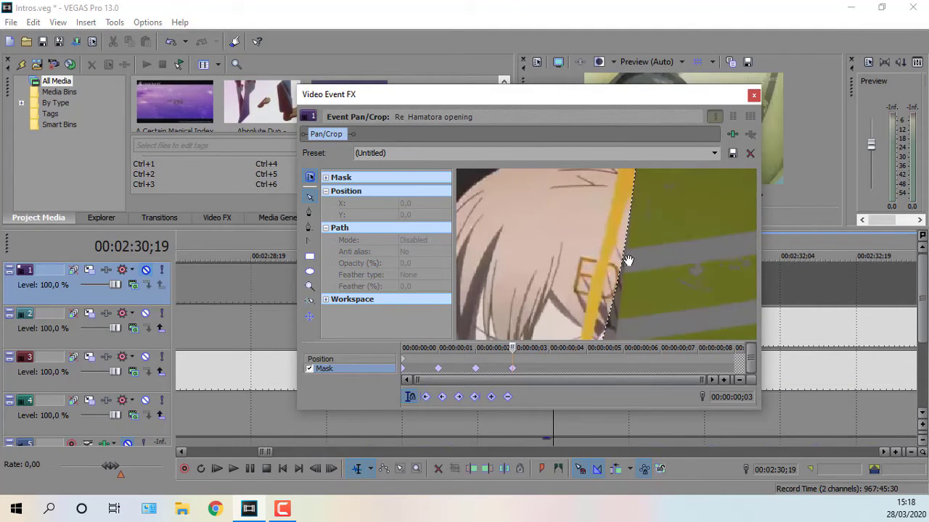
pyautogui.moveTo(623, 266); pyautogui.dragTo(607, 269)
# - Reposition the mask's upper-left anchor above the picture, to about X 335,2, Y -47,7, in line with the orange stripe
pyautogui.scroll(-4, 637, 203)
pyautogui.click(617, 185)
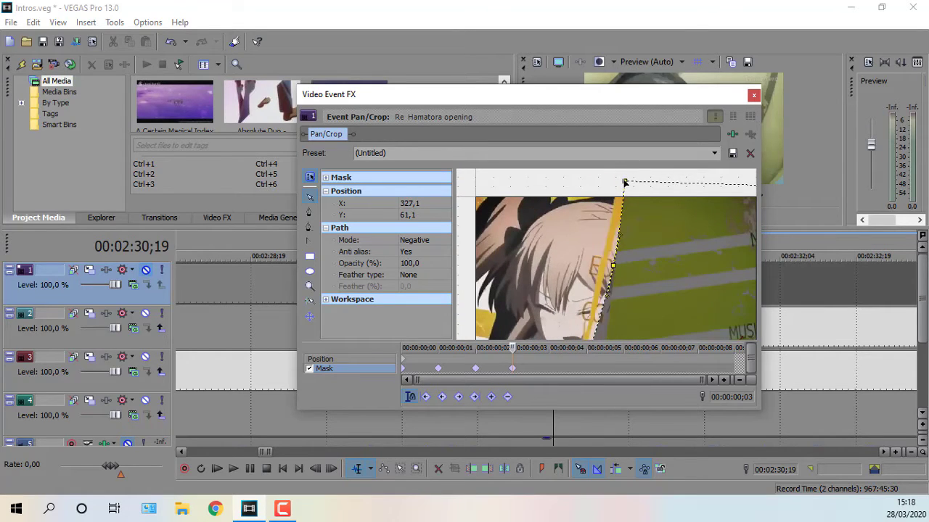
pyautogui.click(592, 183)
pyautogui.click(623, 178)
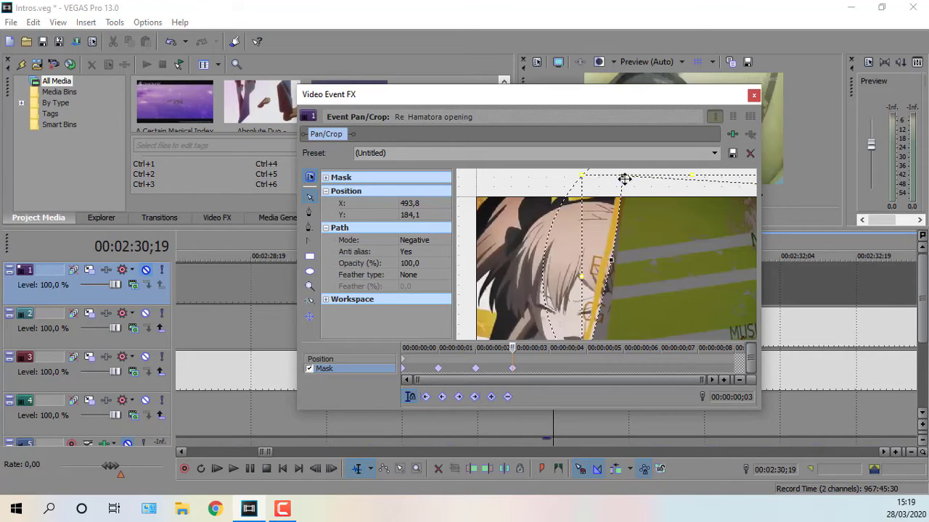
pyautogui.click(539, 186)
pyautogui.click(622, 177)
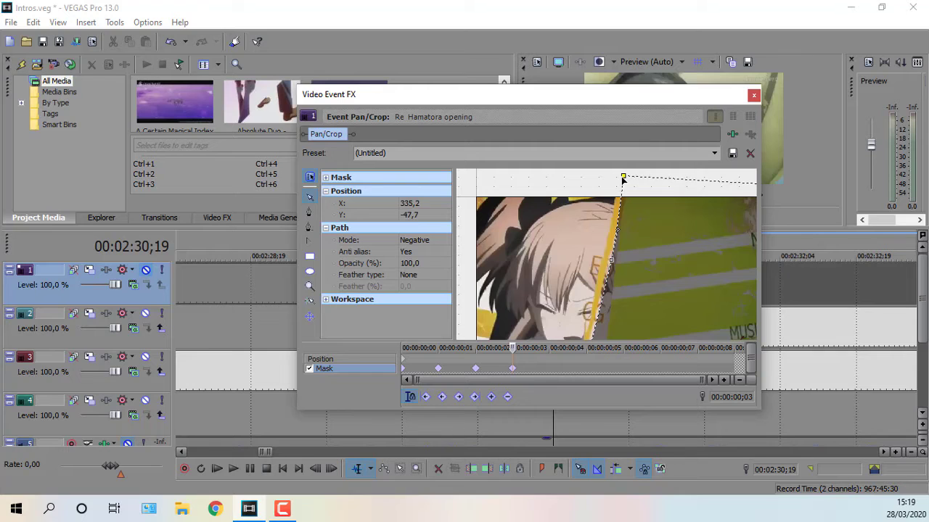
pyautogui.moveTo(626, 193); pyautogui.dragTo(624, 194)
# - Nudge the middle anchor on the mask's left side to about X 302,5, Y 142,1, following the orange stripe
pyautogui.scroll(5, 621, 278)
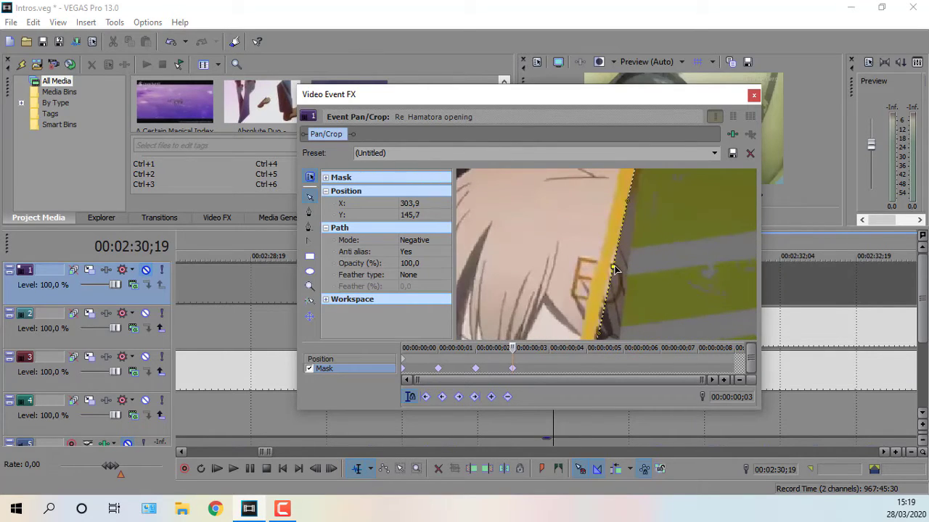
pyautogui.scroll(-3, 646, 216)
pyautogui.scroll(-4, 634, 225)
pyautogui.scroll(9, 605, 283)
pyautogui.scroll(-6, 632, 242)
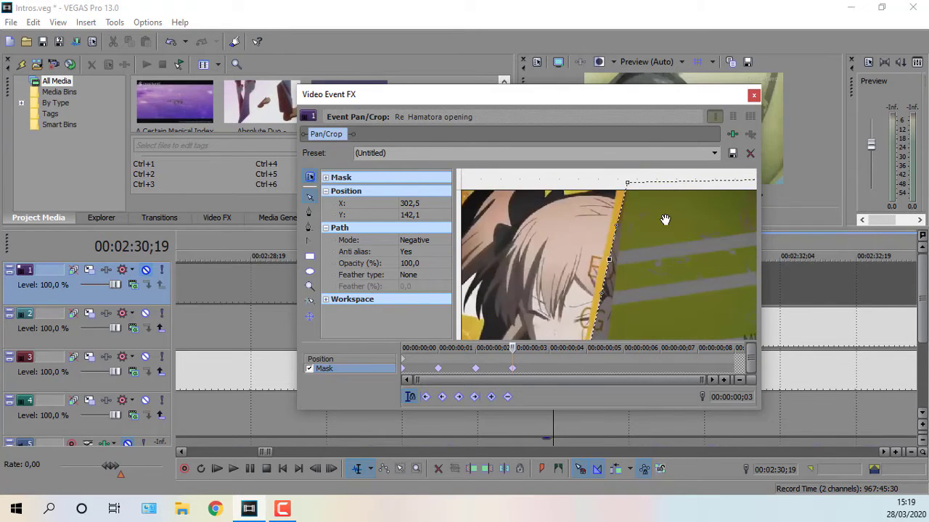
# - Align the mask's upper-left anchor with the stripe's upper end, at about X 346,2, Y -21,4
pyautogui.scroll(3, 664, 220)
pyautogui.moveTo(602, 224); pyautogui.dragTo(500, 354)
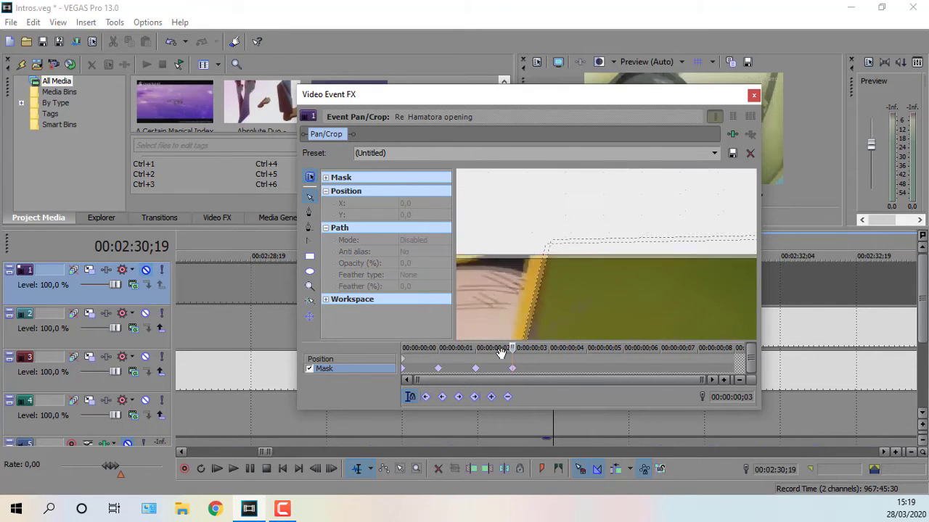
pyautogui.moveTo(545, 252)
pyautogui.mouseDown()
pyautogui.moveTo(570, 254)
pyautogui.moveTo(553, 239)
pyautogui.mouseUp()
pyautogui.scroll(-8, 546, 269)
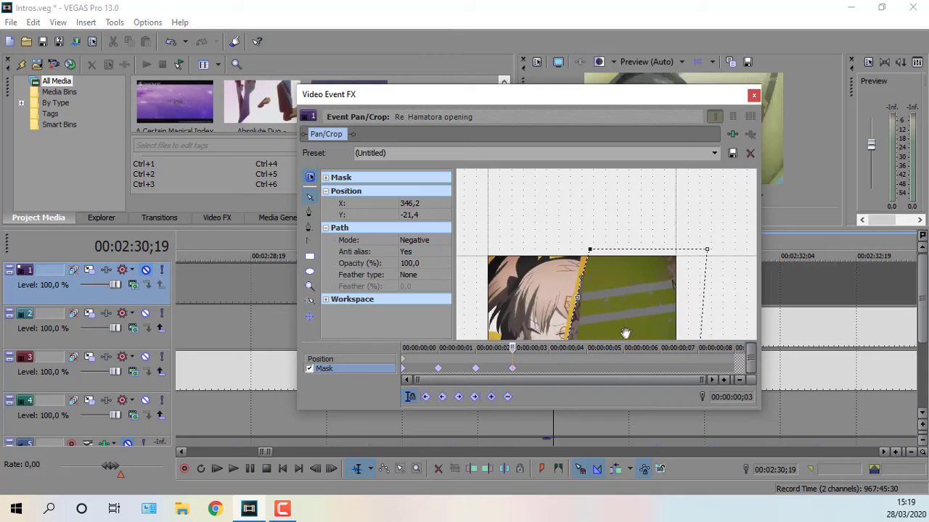
# - Move the mask's lower-left anchor to about X 233,8, Y 414,4 and check the left edge along the whole stripe
pyautogui.moveTo(711, 312); pyautogui.dragTo(702, 228)
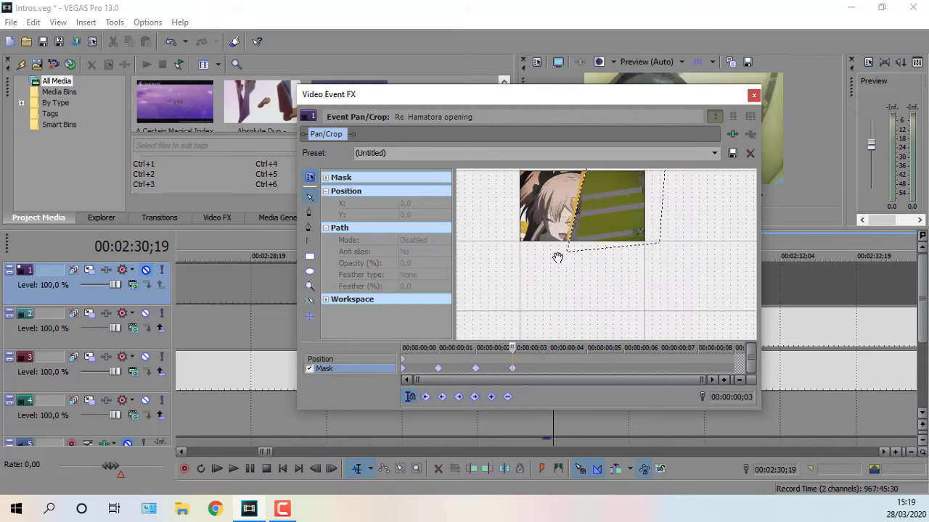
pyautogui.scroll(3, 557, 258)
pyautogui.click(512, 248)
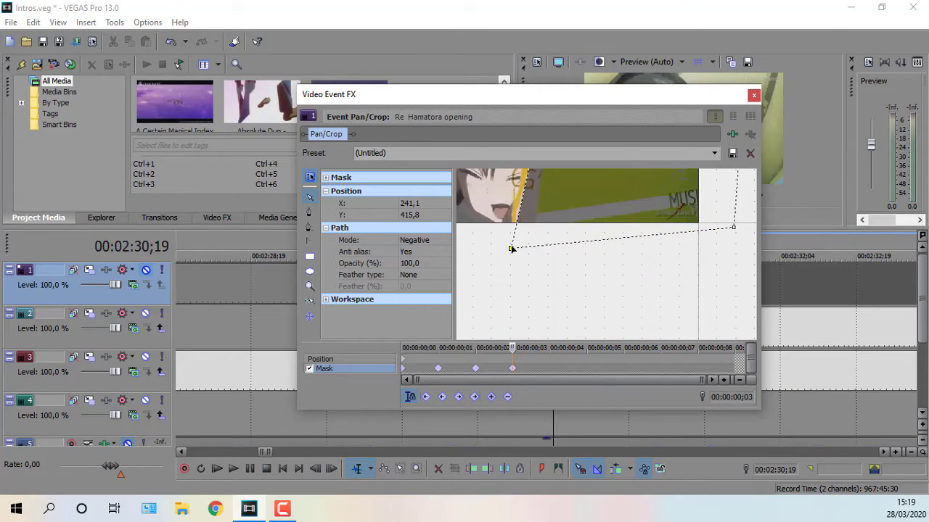
pyautogui.moveTo(512, 249); pyautogui.dragTo(508, 252)
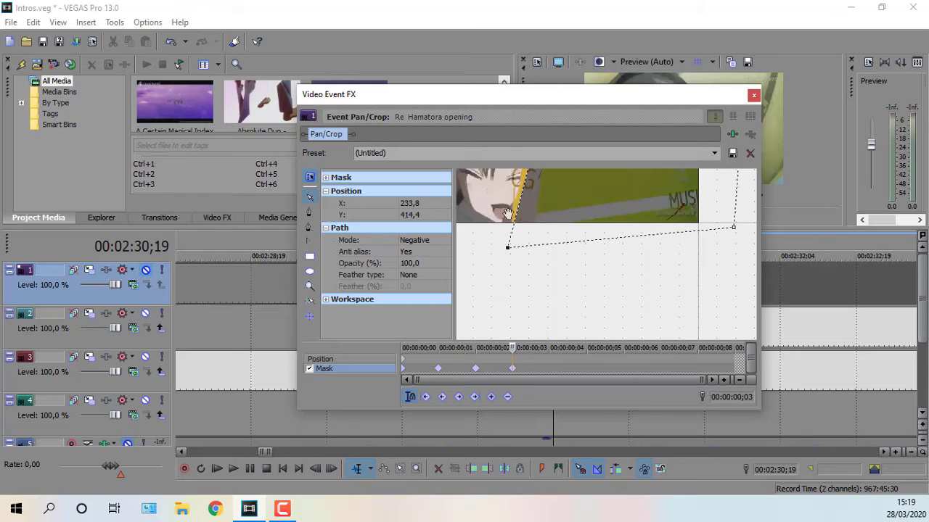
pyautogui.scroll(-2, 507, 213)
pyautogui.scroll(1, 533, 213)
pyautogui.moveTo(539, 192); pyautogui.dragTo(523, 255)
pyautogui.scroll(2, 522, 256)
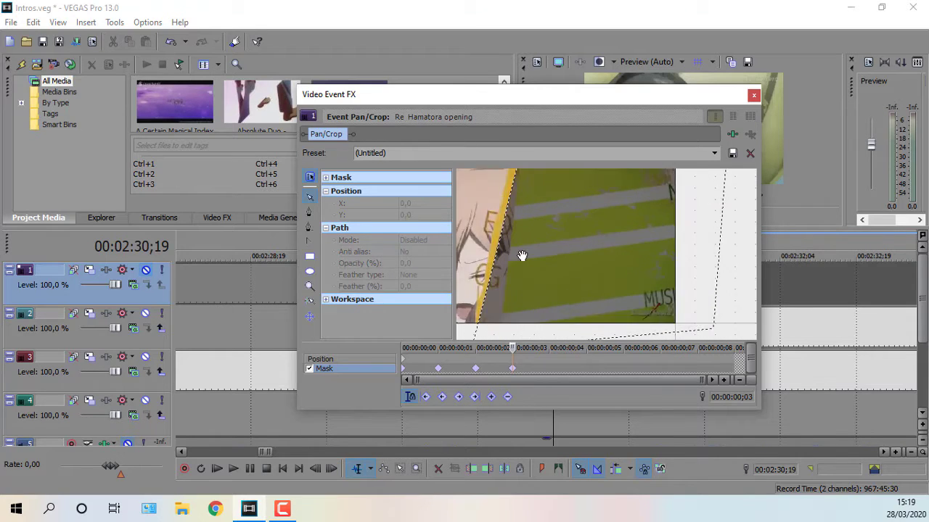
pyautogui.scroll(-1, 524, 258)
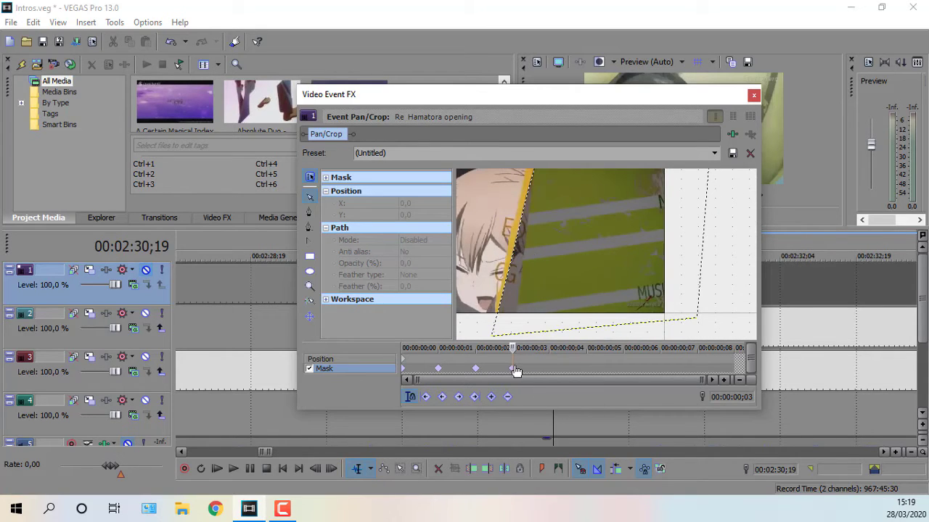
# - Step back and forth through the following frames, set a mask keyframe at 00:00:00;05, and stop at frame 00:00:00;06
pyautogui.click(507, 397)
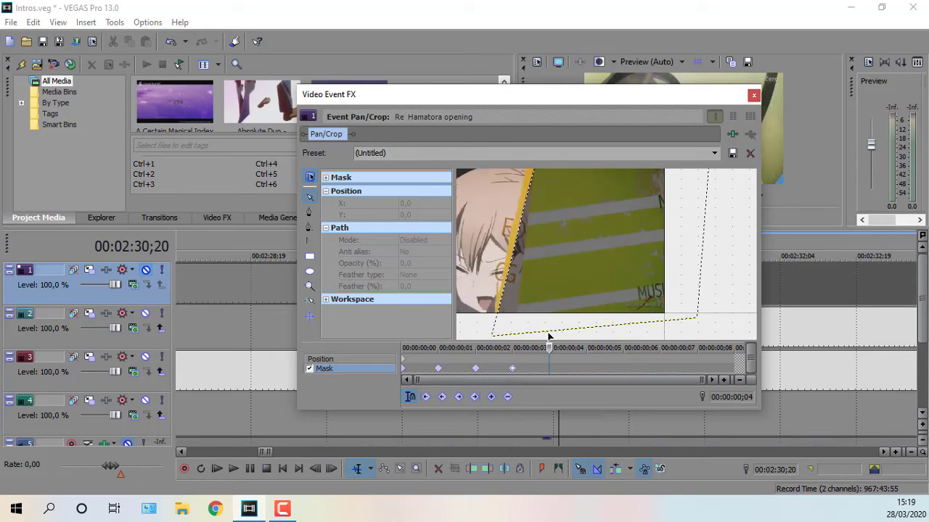
pyautogui.press('Right')
pyautogui.press('Right')
pyautogui.press('Left')
pyautogui.press('Left')
pyautogui.press('Left')
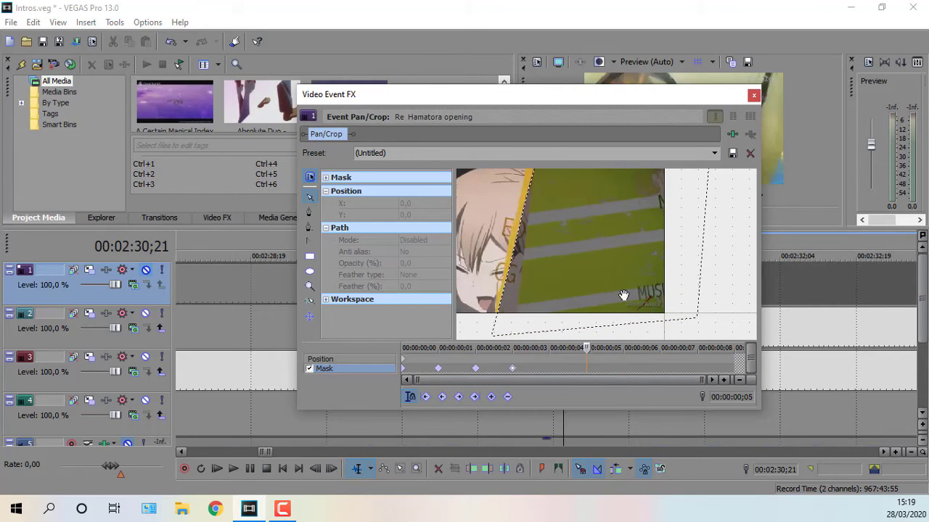
pyautogui.press('Right')
pyautogui.press('Right')
pyautogui.press('Right')
pyautogui.press('Right')
pyautogui.press('Left')
pyautogui.press('Left')
pyautogui.press('Right')
pyautogui.press('Left')
pyautogui.press('Right')
pyautogui.scroll(-3, 556, 235)
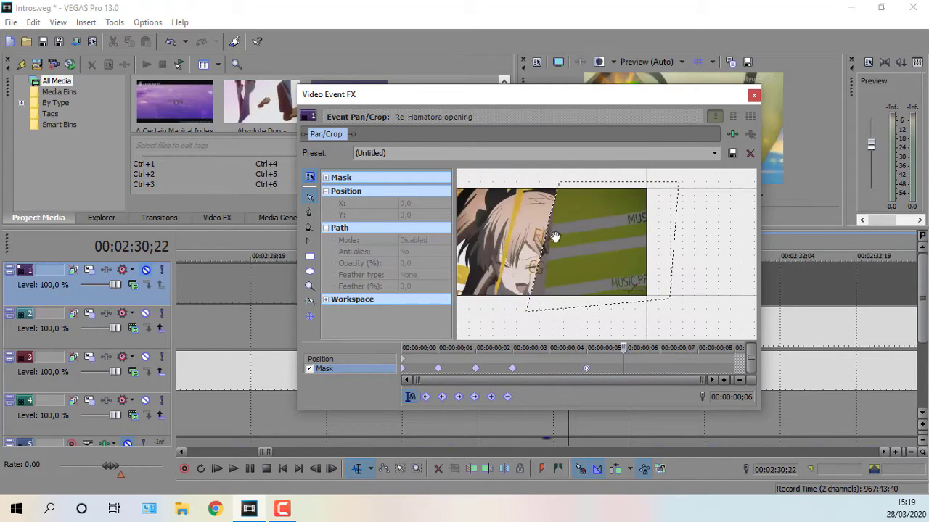
# - At frame 00:00:00;06, move the mask's upper-left segment to about X 215,5, Y 48,8 and its lower-left anchor to about X 122,7, Y 409,7
pyautogui.click(546, 244)
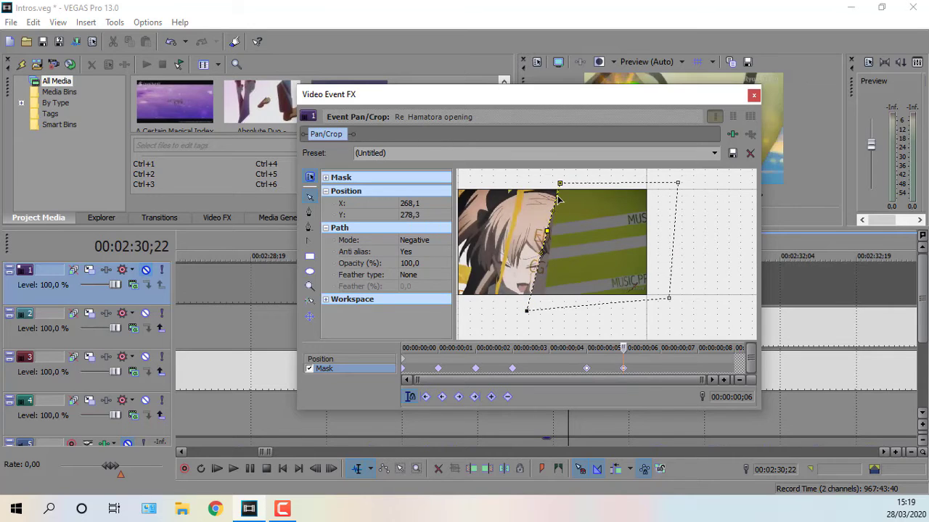
pyautogui.moveTo(560, 185); pyautogui.dragTo(529, 182)
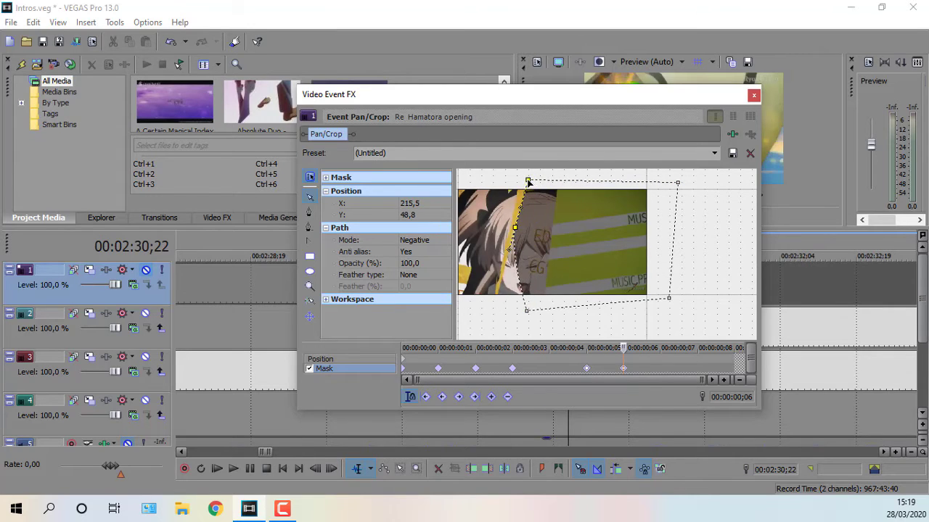
pyautogui.moveTo(528, 312); pyautogui.dragTo(497, 312)
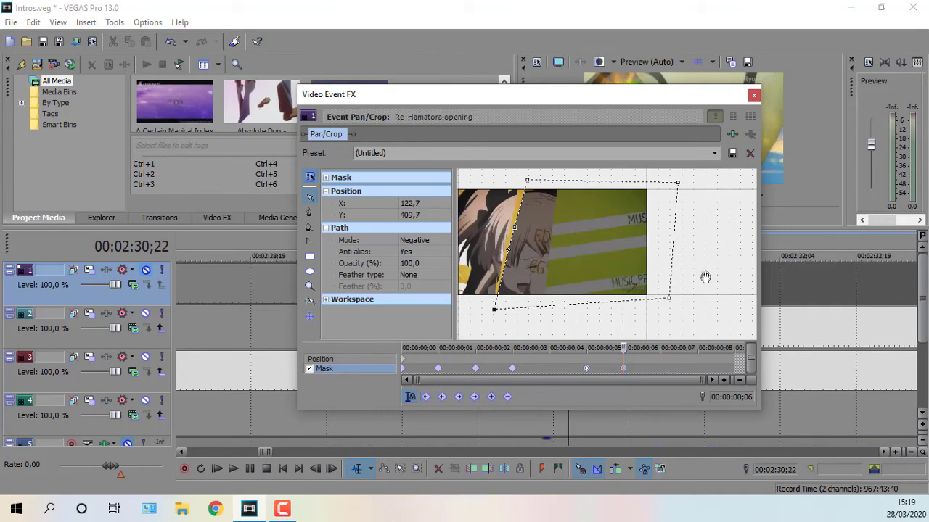
# - At frame 00:00:00;07, shift the mask's lower-left segment onto the stripe and its upper-left anchor to about X 119,3, Y -44,6
pyautogui.press('Right')
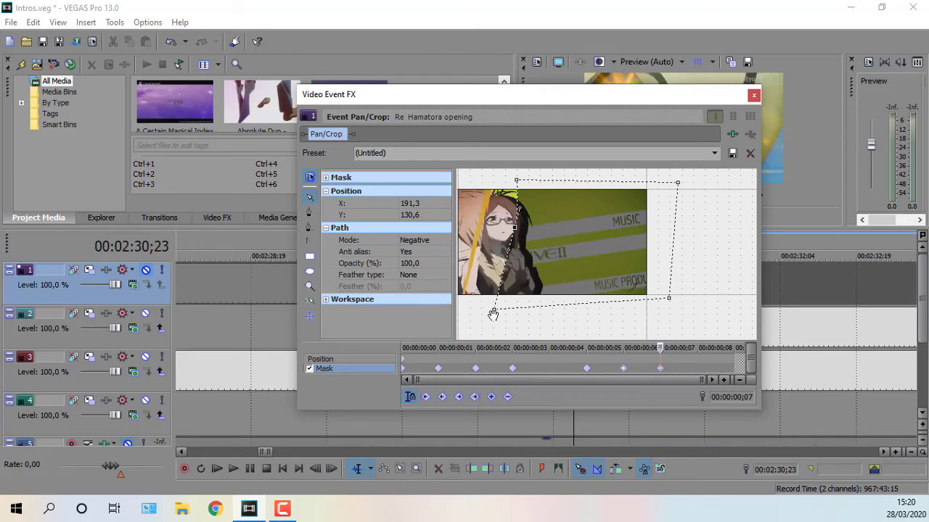
pyautogui.moveTo(496, 312); pyautogui.dragTo(464, 308)
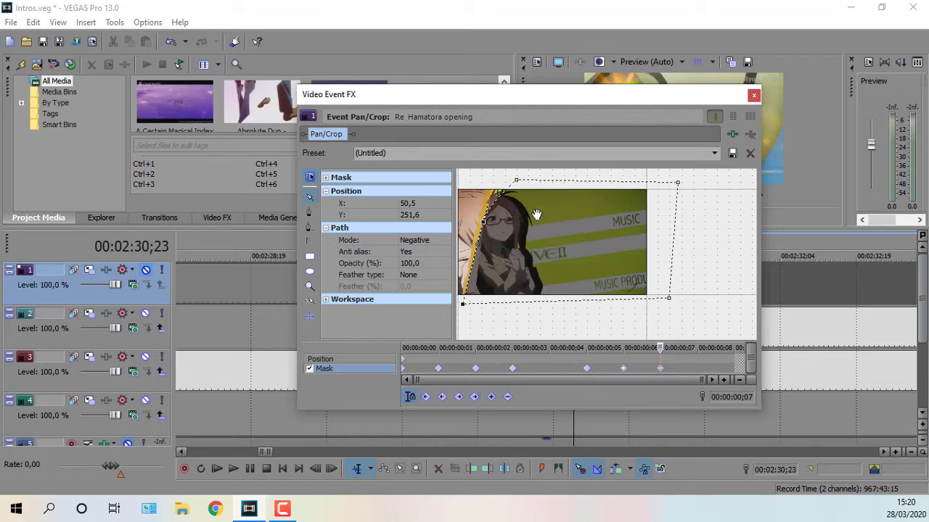
pyautogui.moveTo(518, 183); pyautogui.dragTo(496, 182)
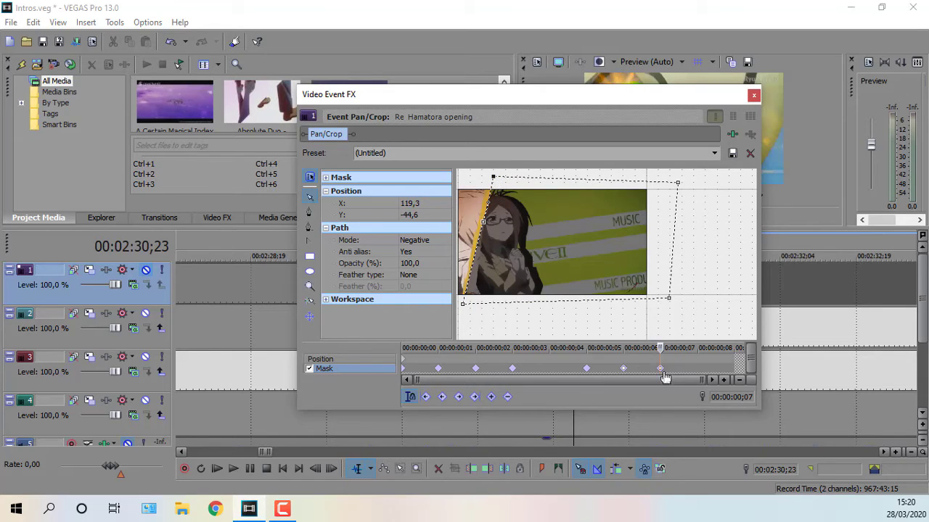
# - At frame 00:00:00;08, move the mask's left side beyond the picture, its lower anchor at about X -141,3, Y 386,6, and keep it at 00:00:00;09
pyautogui.moveTo(590, 326); pyautogui.dragTo(671, 332)
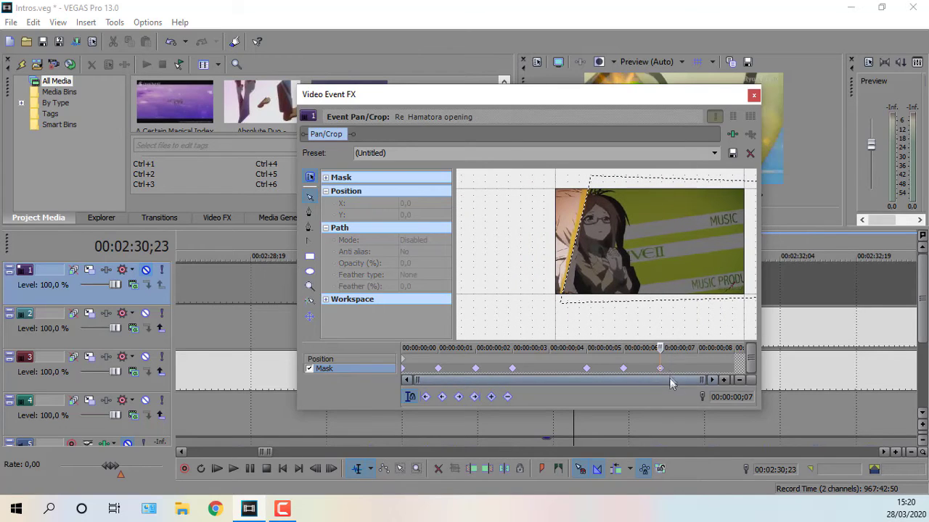
pyautogui.press('Right')
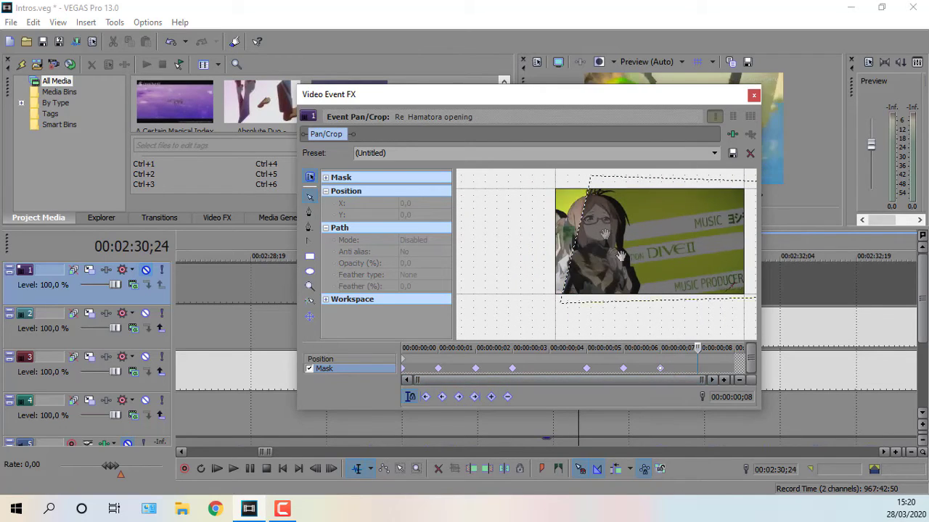
pyautogui.click(586, 207)
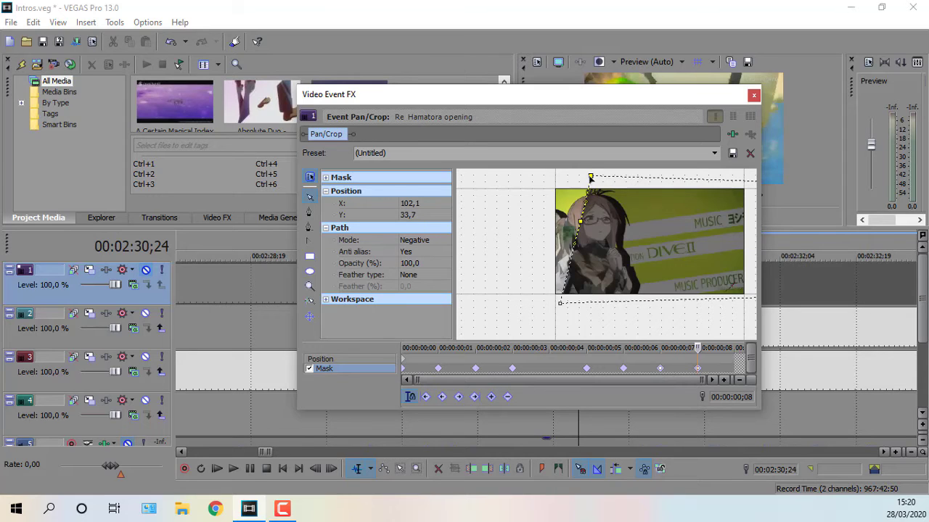
pyautogui.moveTo(589, 186); pyautogui.dragTo(544, 185)
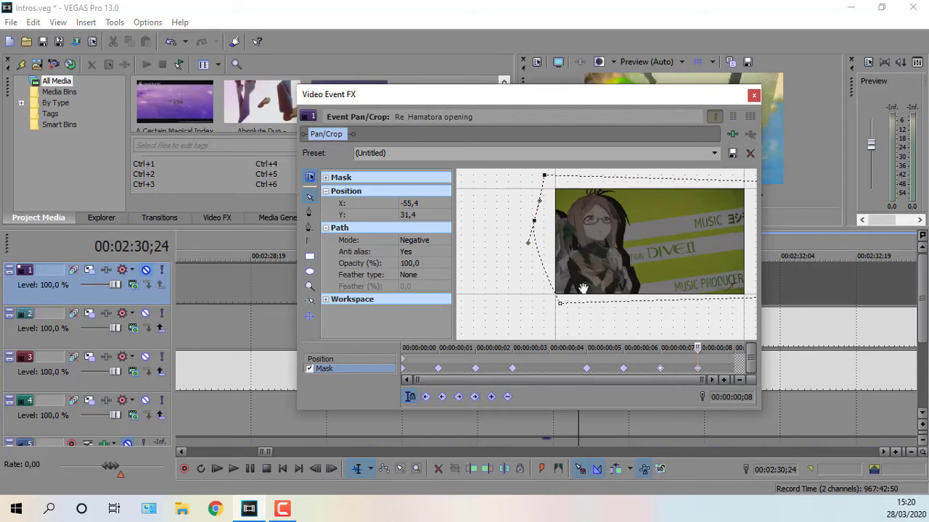
pyautogui.moveTo(563, 306); pyautogui.dragTo(512, 304)
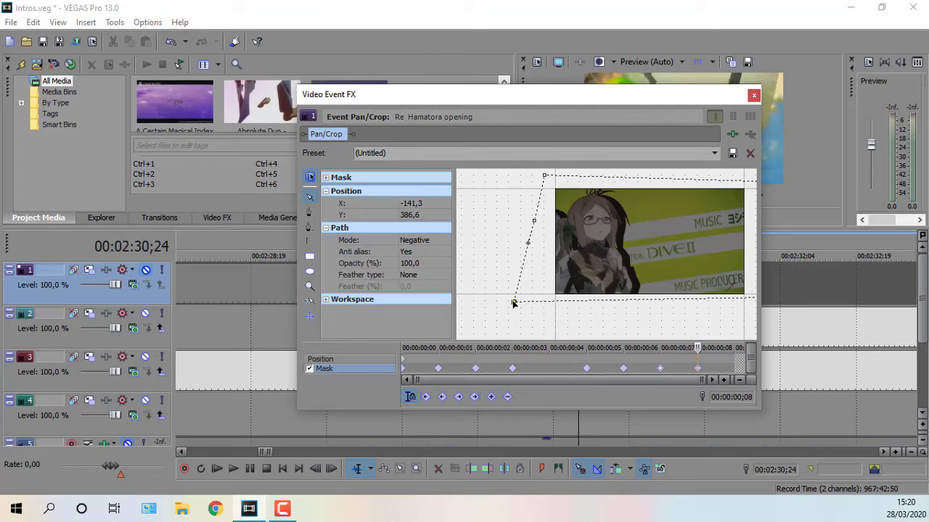
pyautogui.click(697, 370)
pyautogui.press('Right')
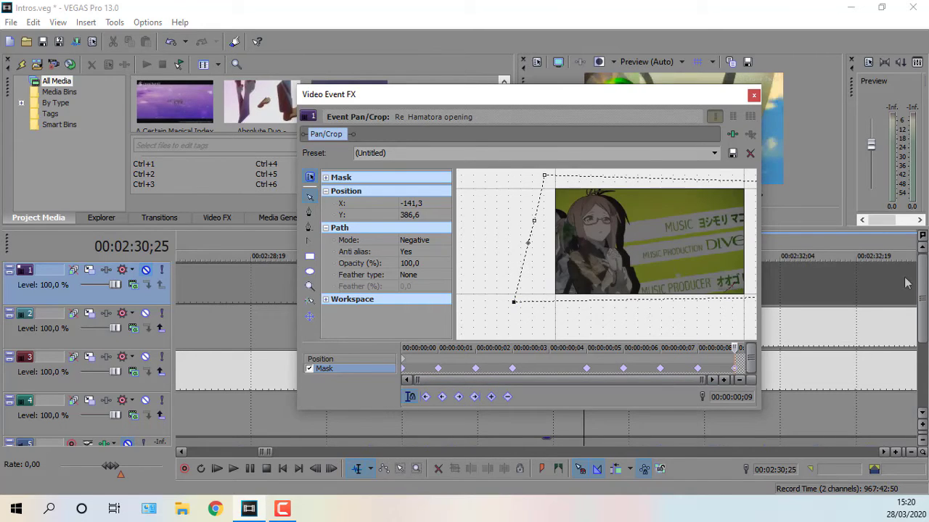
# - Close the Video Event FX window and step back frame by frame to 00:02:30;07, before the masked clip
pyautogui.click(753, 95)
pyautogui.press('Left')
pyautogui.press('Left')
pyautogui.press('Left')
pyautogui.press('Left')
pyautogui.press('Left')
pyautogui.press('Left')
pyautogui.press('Left')
pyautogui.press('Left')
pyautogui.press('Left')
pyautogui.press('Left')
pyautogui.press('Left')
pyautogui.press('Left')
pyautogui.press('Left')
pyautogui.press('Left')
pyautogui.press('Left')
pyautogui.press('Left')
pyautogui.press('Left')
pyautogui.press('Left')
pyautogui.press('Left')
pyautogui.press('Left')
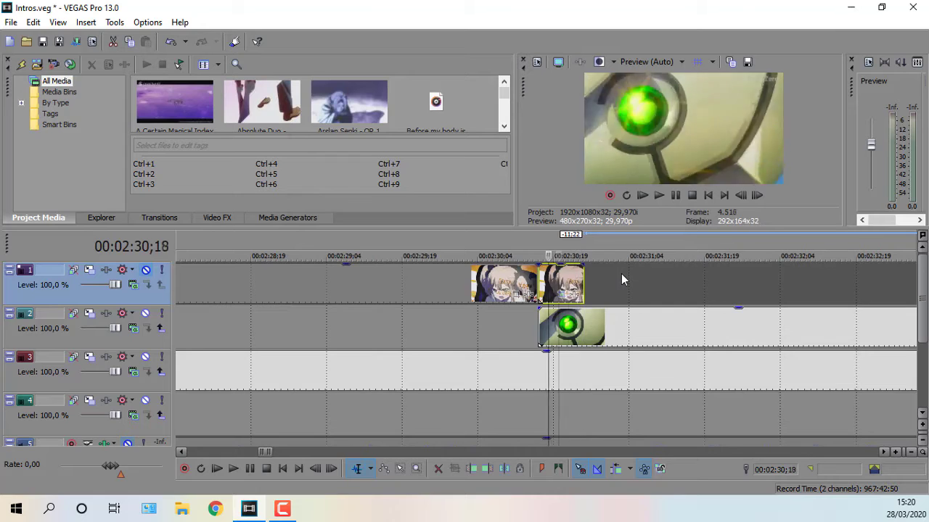
pyautogui.press('Right')
pyautogui.press('Right')
pyautogui.press('Right')
pyautogui.scroll(-4, 221, 317)
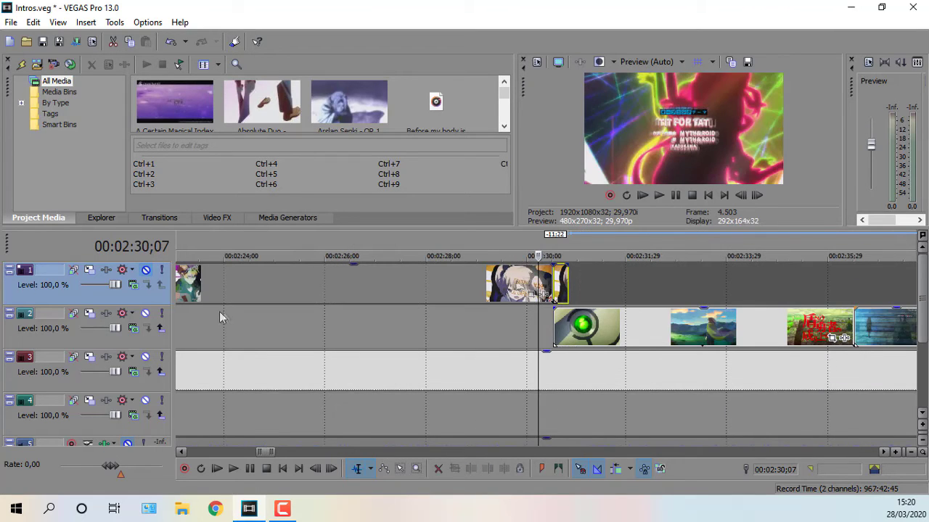
# - Unmute track 1 and step forward through the masked clip frame by frame to examine the stripe transition
pyautogui.click(145, 271)
pyautogui.press('Right')
pyautogui.press('Right')
pyautogui.press('Right')
pyautogui.press('Right')
pyautogui.press('Right')
pyautogui.press('Right')
pyautogui.press('Right')
pyautogui.press('Right')
pyautogui.press('Right')
pyautogui.press('Right')
pyautogui.press('Right')
pyautogui.press('Right')
pyautogui.press('Right')
pyautogui.press('Right')
pyautogui.press('Right')
pyautogui.press('Right')
pyautogui.press('Right')
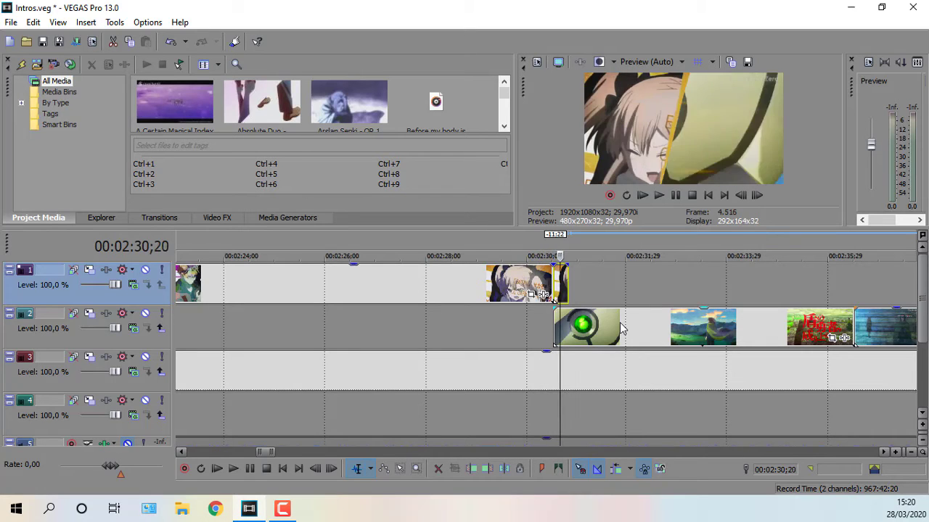
# - Step back and forth across the masked clip's end to examine how the mask reveals track 2, stopping at 00:02:30;28
pyautogui.scroll(-3, 620, 326)
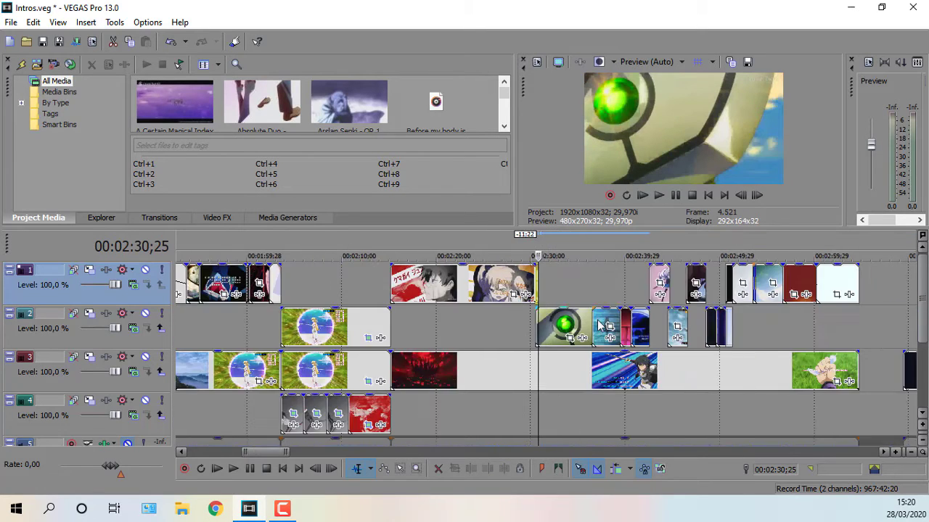
pyautogui.scroll(5, 597, 325)
pyautogui.press('Left')
pyautogui.press('Left')
pyautogui.press('Left')
pyautogui.press('Left')
pyautogui.press('Left')
pyautogui.press('Left')
pyautogui.press('Left')
pyautogui.press('Left')
pyautogui.press('Left')
pyautogui.press('Left')
pyautogui.press('Left')
pyautogui.press('Right')
pyautogui.press('Right')
pyautogui.press('Right')
pyautogui.press('Right')
pyautogui.press('Right')
pyautogui.press('Right')
pyautogui.press('Right')
pyautogui.press('Right')
pyautogui.press('Right')
pyautogui.press('Right')
pyautogui.press('Right')
pyautogui.press('Right')
pyautogui.press('Right')
pyautogui.press('Right')
pyautogui.press('Right')
pyautogui.press('Right')
pyautogui.press('Right')
pyautogui.press('Right')
pyautogui.press('Right')
pyautogui.press('Left')
pyautogui.press('Left')
pyautogui.press('Left')
pyautogui.press('Left')
pyautogui.press('Left')
pyautogui.press('Left')
pyautogui.press('Left')
pyautogui.press('Left')
pyautogui.press('Left')
pyautogui.press('Left')
pyautogui.press('Left')
pyautogui.press('Left')
pyautogui.press('Left')
pyautogui.press('Left')
pyautogui.press('Left')
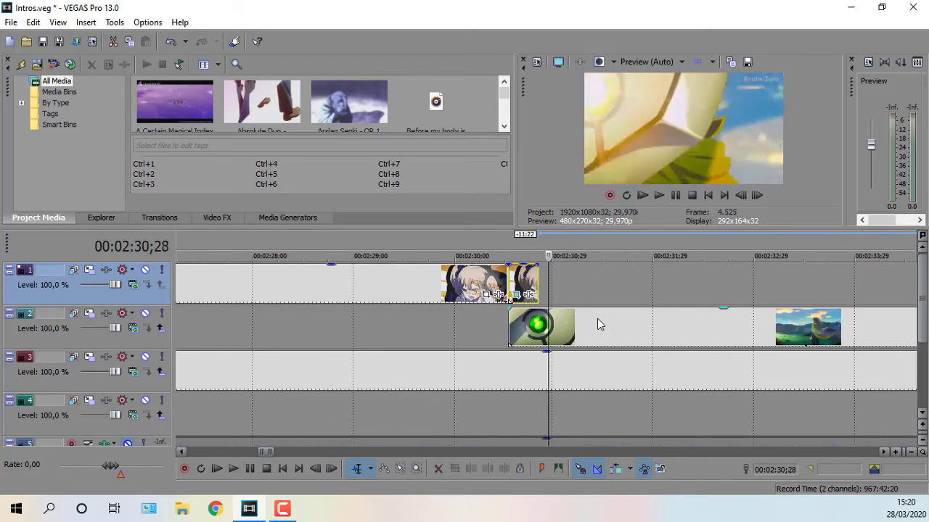
# - Review the stripe wipe frame by frame in both directions between 00:02:30;20 and 00:02:30;29, ending at 00:02:30;25
pyautogui.press('Right')
pyautogui.press('Right')
pyautogui.press('Right')
pyautogui.press('Right')
pyautogui.press('Right')
pyautogui.press('Right')
pyautogui.press('Right')
pyautogui.press('Right')
pyautogui.press('Right')
pyautogui.press('Right')
pyautogui.press('Right')
pyautogui.press('Right')
pyautogui.press('Right')
pyautogui.press('Right')
pyautogui.press('Right')
pyautogui.press('Right')
pyautogui.press('Right')
pyautogui.press('Right')
pyautogui.press('Right')
pyautogui.press('Right')
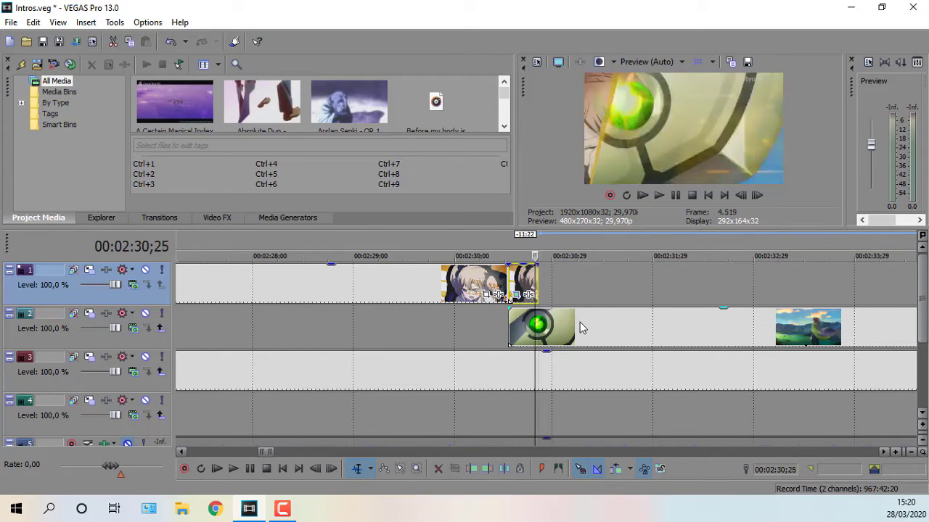
pyautogui.press('Left')
pyautogui.press('Left')
pyautogui.press('Left')
pyautogui.press('Left')
pyautogui.press('Left')
pyautogui.press('Left')
pyautogui.press('Left')
pyautogui.press('Left')
pyautogui.press('Left')
pyautogui.press('Left')
pyautogui.press('Left')
pyautogui.press('Left')
pyautogui.press('Left')
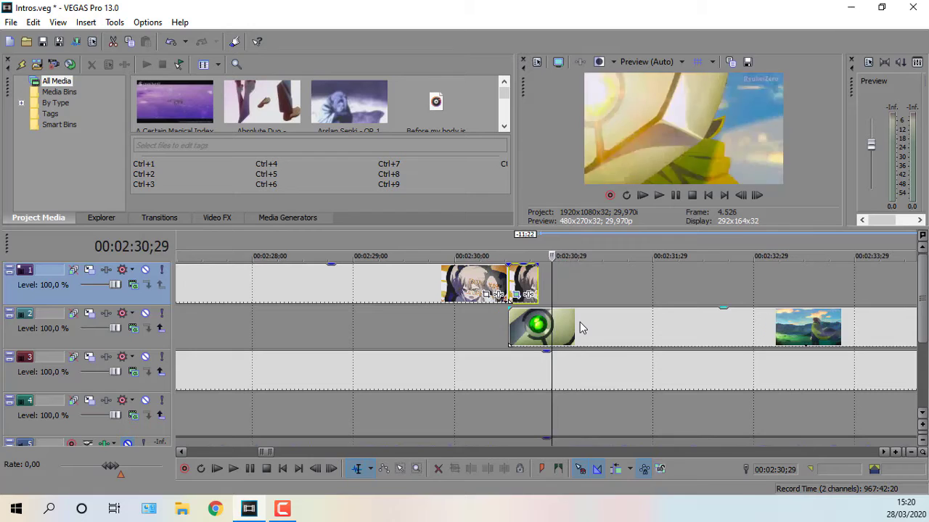
pyautogui.press('Left')
pyautogui.press('Left')
pyautogui.press('Left')
pyautogui.press('Left')
pyautogui.press('Left')
pyautogui.press('Left')
pyautogui.press('Left')
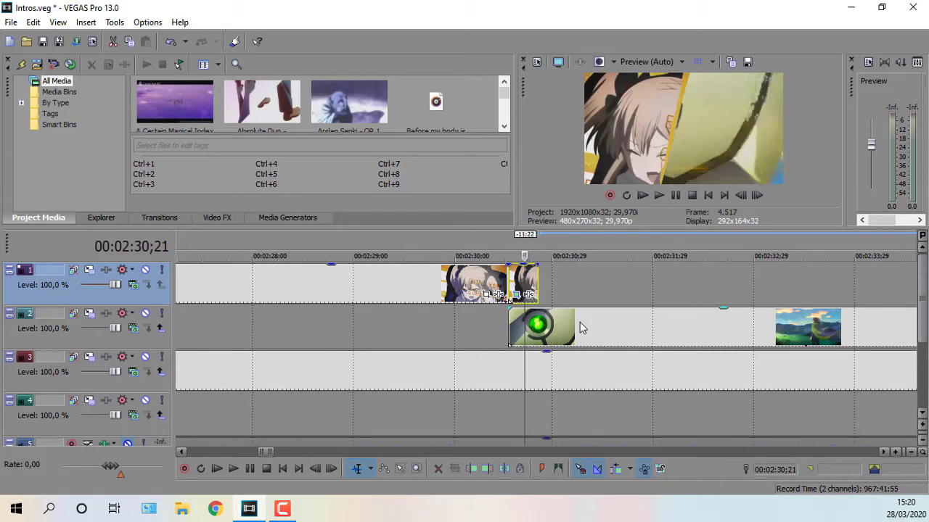
pyautogui.press('Right')
pyautogui.press('Right')
pyautogui.press('Right')
pyautogui.press('Right')
pyautogui.press('Right')
pyautogui.press('Right')
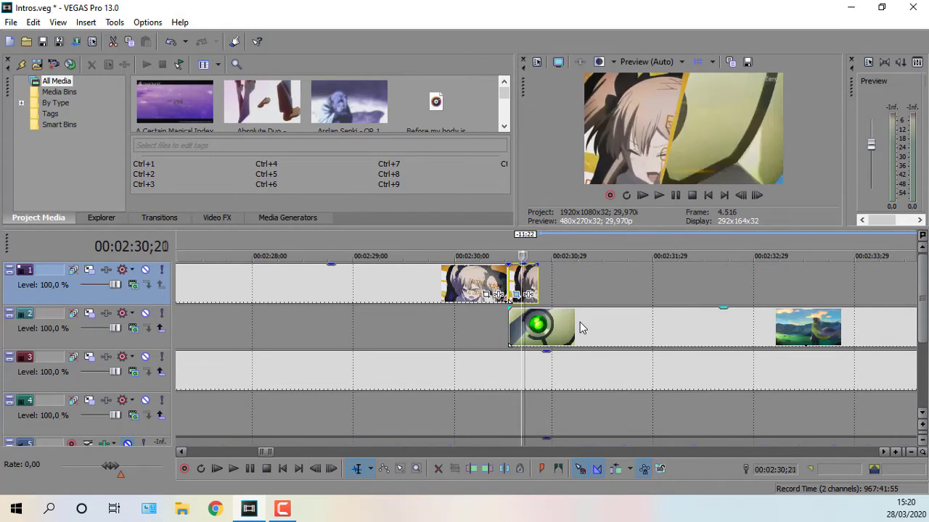
pyautogui.press('Right')
pyautogui.press('Left')
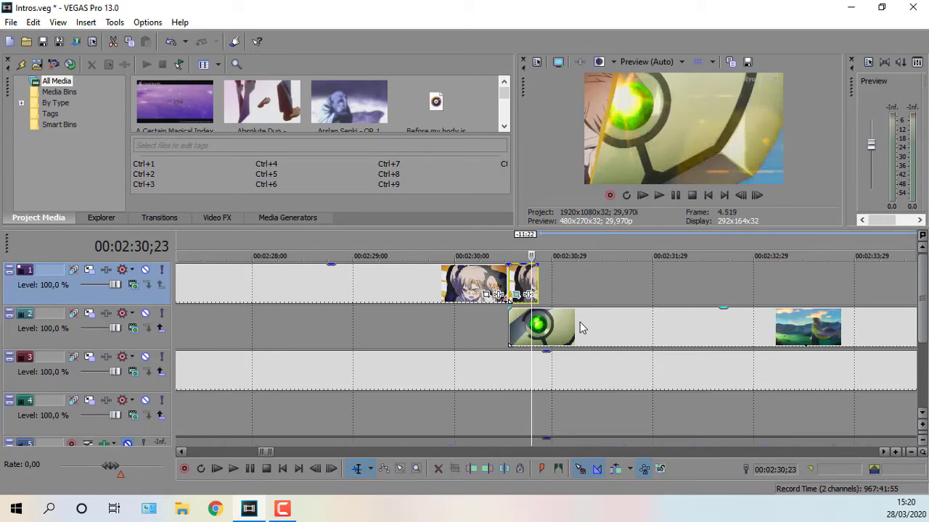
pyautogui.press('Right')
pyautogui.press('Right')
pyautogui.press('Right')
pyautogui.press('Left')
pyautogui.press('Left')
pyautogui.press('Left')
pyautogui.press('Left')
pyautogui.press('Left')
pyautogui.press('Left')
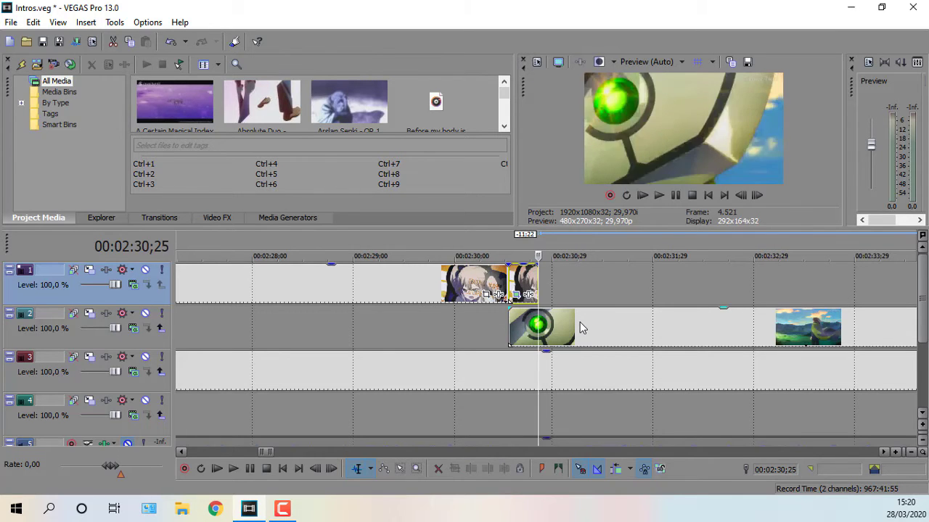
# - Step back and forth frame by frame through the end of the stripe wipe, finishing at 00:02:31;03
pyautogui.scroll(5, 582, 330)
pyautogui.press('Right')
pyautogui.press('Right')
pyautogui.press('Left')
pyautogui.press('Left')
pyautogui.press('Right')
pyautogui.press('Left')
pyautogui.press('Left')
pyautogui.press('Left')
pyautogui.press('Left')
pyautogui.press('Right')
pyautogui.press('Right')
pyautogui.press('Left')
pyautogui.press('Left')
pyautogui.press('Right')
pyautogui.press('Right')
pyautogui.press('Right')
pyautogui.press('Right')
pyautogui.press('Right')
pyautogui.press('Right')
pyautogui.press('Right')
pyautogui.press('Right')
pyautogui.press('Right')
pyautogui.press('Right')
pyautogui.press('Right')
pyautogui.press('Right')
pyautogui.press('Right')
pyautogui.press('Right')
pyautogui.press('Right')
pyautogui.press('Right')
# - Move to the cut between the first two clips on track 2, at 00:02:36;16, and examine its frames in both directions
pyautogui.scroll(-3, 640, 319)
pyautogui.scroll(1, 436, 324)
pyautogui.scroll(-15, 559, 309)
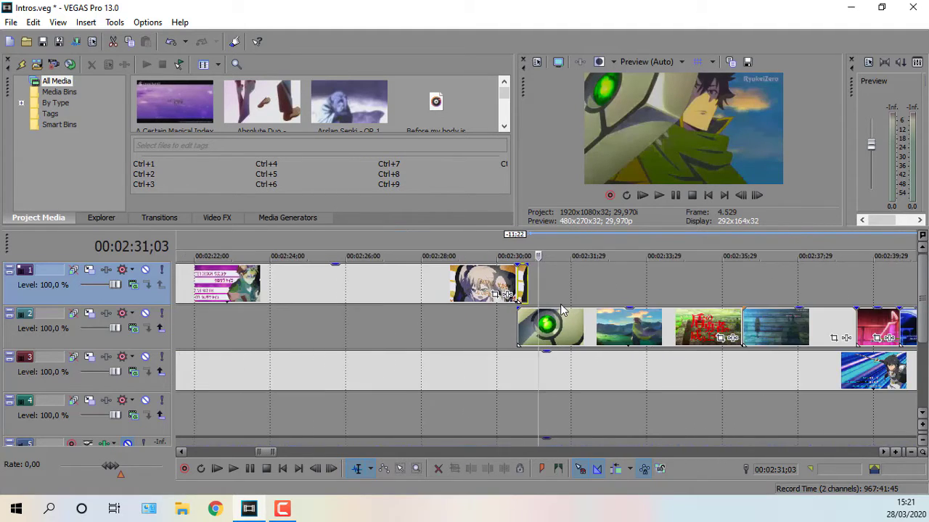
pyautogui.click(583, 283)
pyautogui.scroll(6, 584, 283)
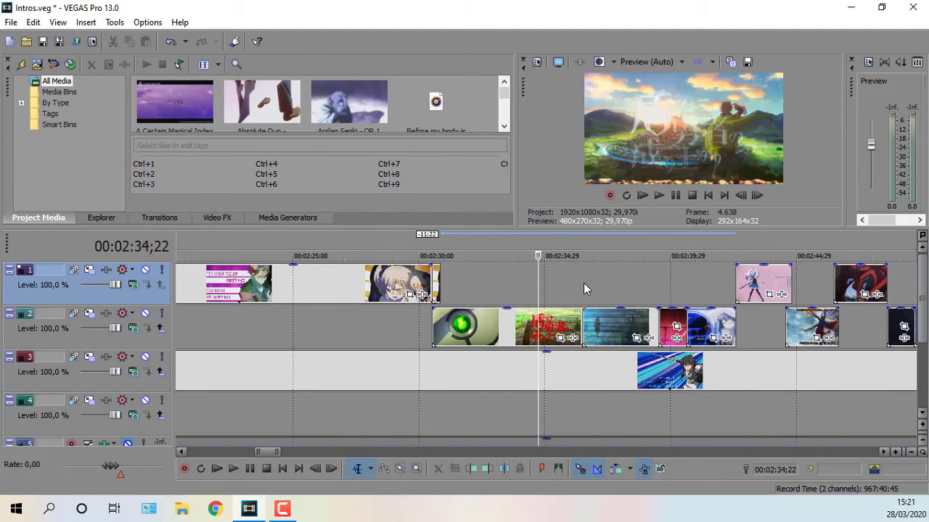
pyautogui.click(604, 317)
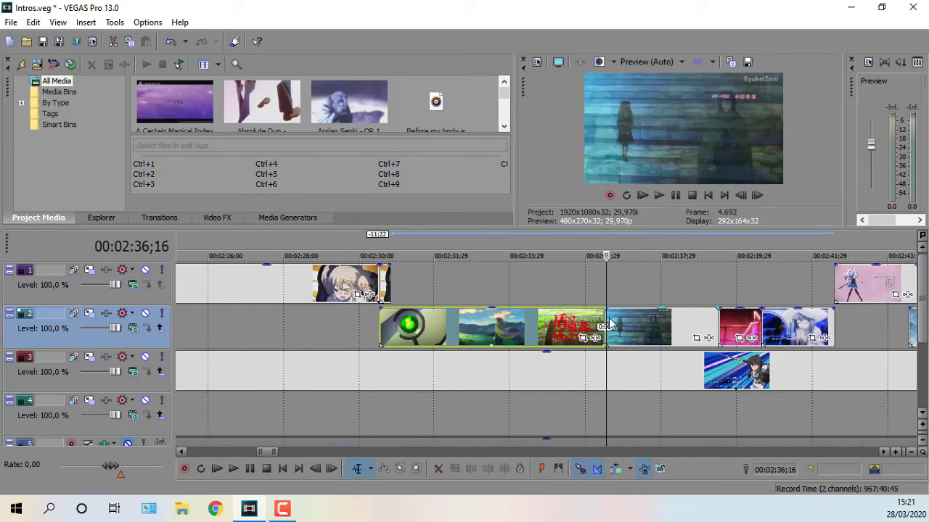
pyautogui.press('Right')
pyautogui.press('Right')
pyautogui.press('Right')
pyautogui.press('Right')
pyautogui.press('Right')
pyautogui.press('Right')
pyautogui.press('Right')
pyautogui.press('Right')
pyautogui.press('Right')
pyautogui.press('Right')
pyautogui.press('Right')
pyautogui.press('Right')
pyautogui.press('Right')
pyautogui.press('Right')
pyautogui.press('Left')
pyautogui.press('Left')
pyautogui.press('Left')
pyautogui.press('Left')
pyautogui.press('Left')
pyautogui.press('Left')
pyautogui.press('Left')
pyautogui.press('Left')
pyautogui.press('Left')
pyautogui.press('Left')
pyautogui.press('Left')
pyautogui.press('Left')
pyautogui.press('Left')
pyautogui.press('Left')
pyautogui.press('Left')
pyautogui.press('Left')
pyautogui.press('Left')
pyautogui.press('Left')
pyautogui.press('Left')
pyautogui.press('Left')
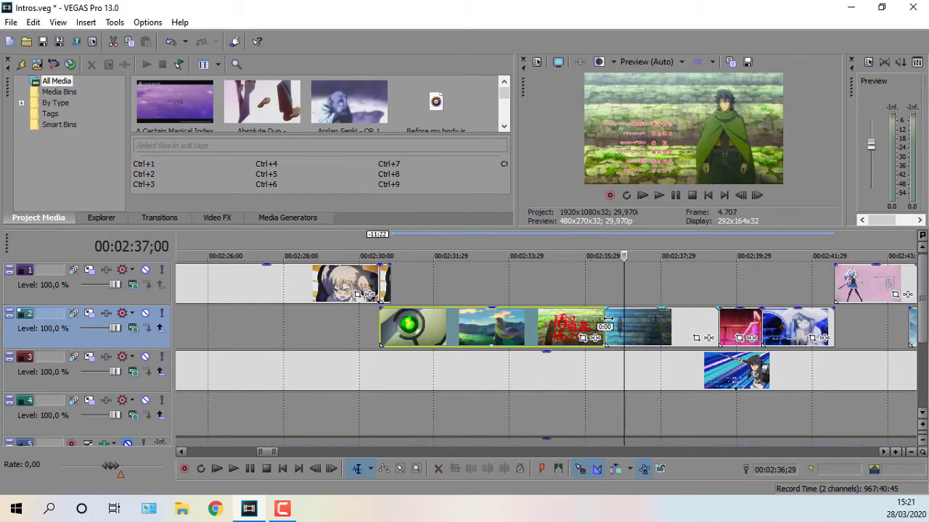
pyautogui.press('Left')
pyautogui.press('Left')
pyautogui.press('Left')
pyautogui.press('Right')
pyautogui.press('Right')
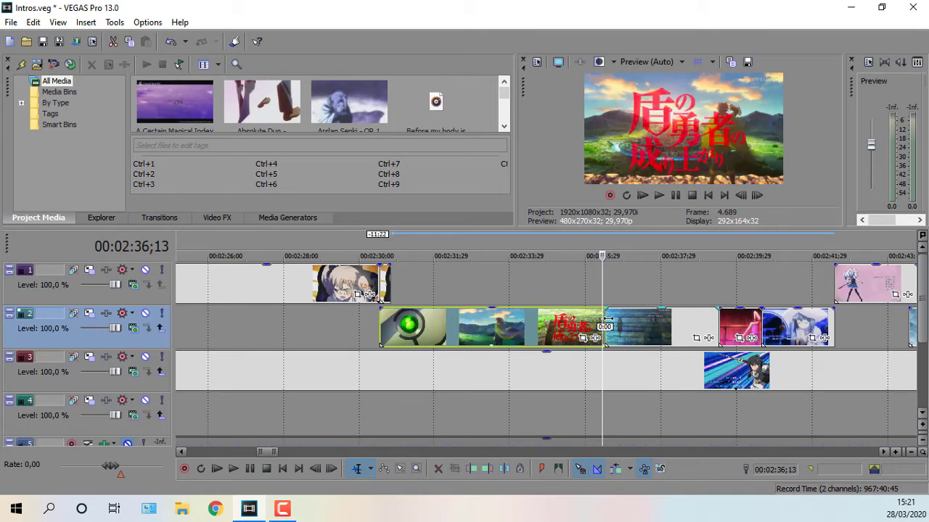
# - Examine the blended frames just after the track 2 cut one by one, stopping at 00:02:36;18
pyautogui.scroll(2, 717, 291)
pyautogui.scroll(6, 717, 291)
pyautogui.press('Right')
pyautogui.press('Right')
pyautogui.press('Right')
pyautogui.press('Left')
pyautogui.press('Right')
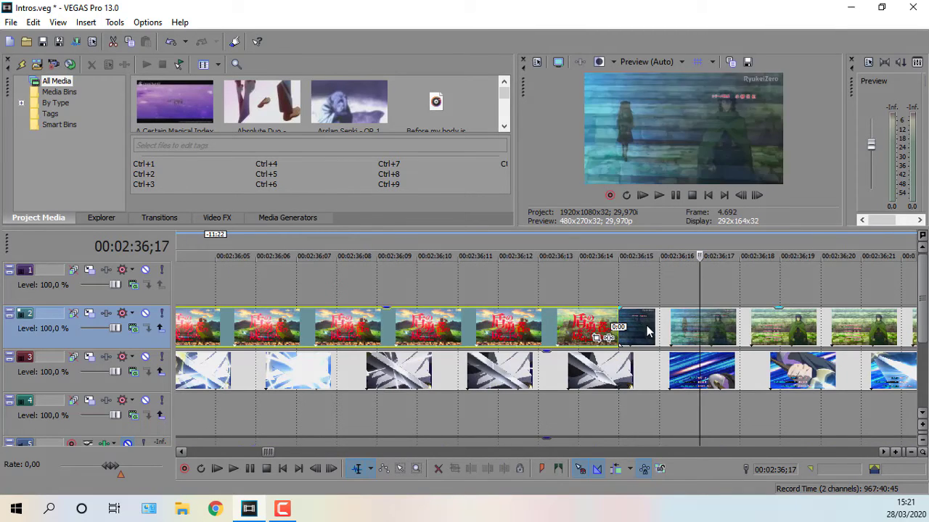
pyautogui.press('Right')
pyautogui.press('Right')
pyautogui.press('Left')
pyautogui.press('Right')
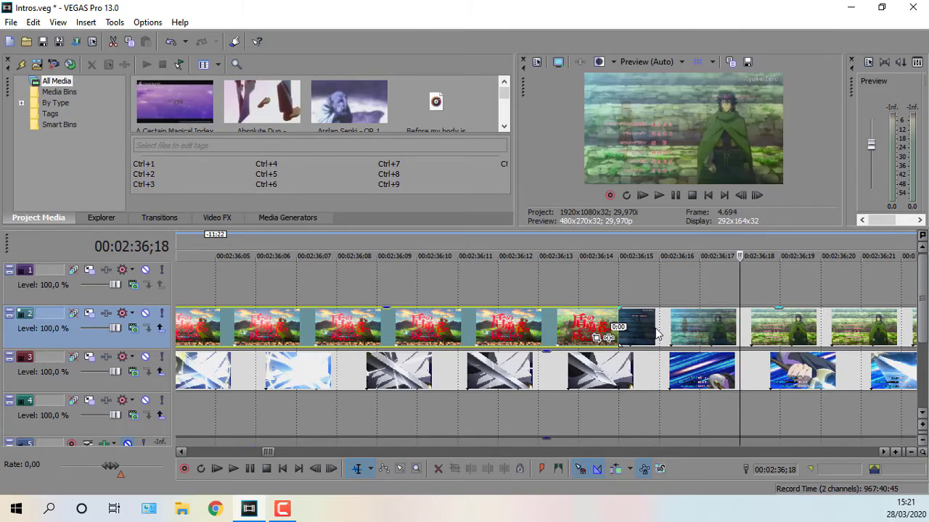
pyautogui.press('Right')
pyautogui.press('Left')
# - Split the second track 2 clip at 00:02:36;18 and delete the blended frames before the split
pyautogui.click(738, 335)
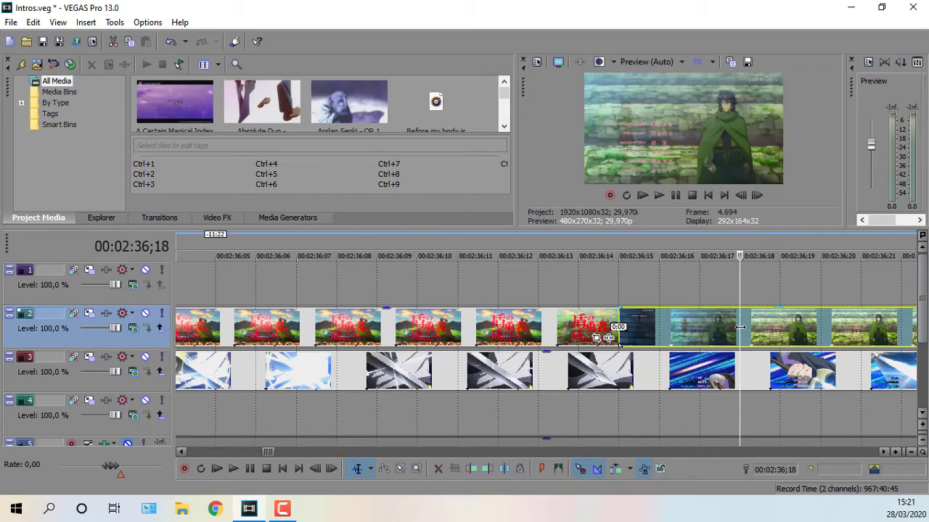
pyautogui.press('s')
pyautogui.click(725, 336)
pyautogui.press('Delete')
# - Extend the end of the title clip on track 2 by four frames across the gap, overlapping the next clip by one frame
pyautogui.click(617, 320)
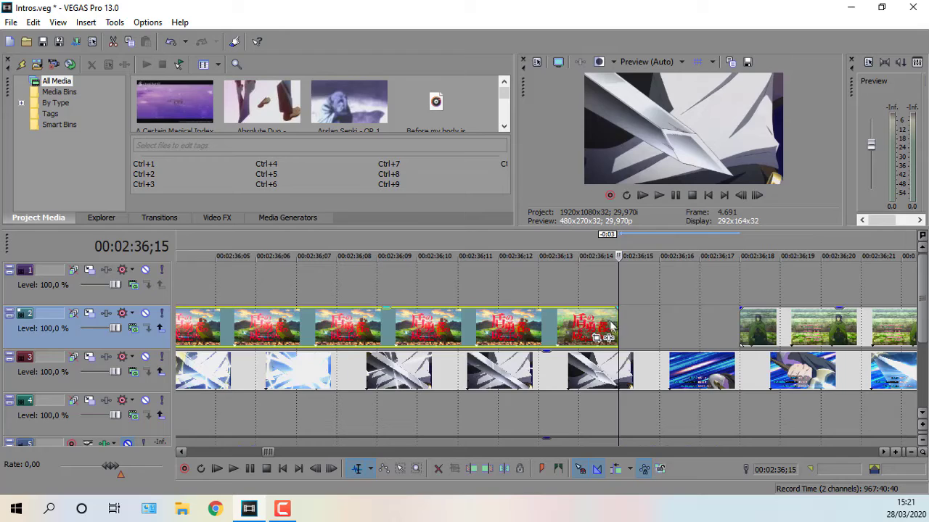
pyautogui.press('Left')
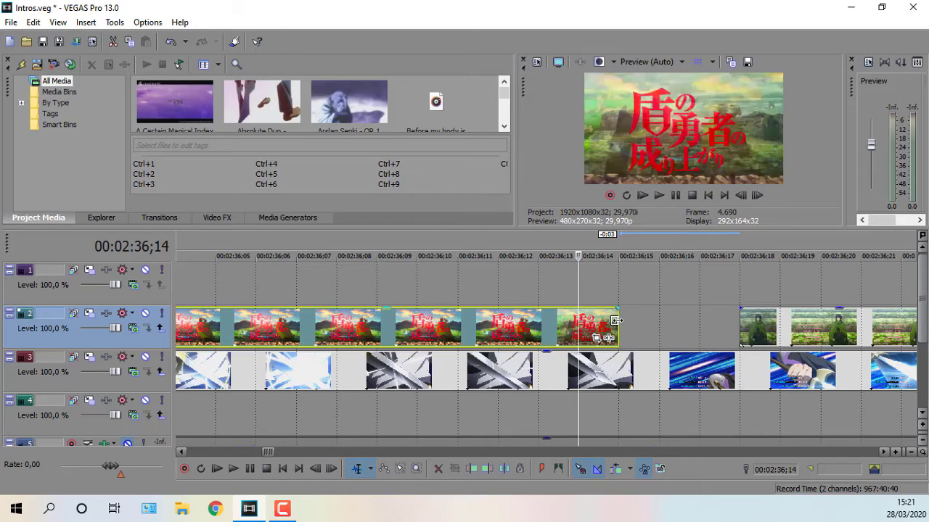
pyautogui.moveTo(623, 322); pyautogui.dragTo(792, 333)
# - Review the one-frame crossfade and the following frames in both directions, ending at 00:02:36;17
pyautogui.click(732, 333)
pyautogui.press('Right')
pyautogui.press('Right')
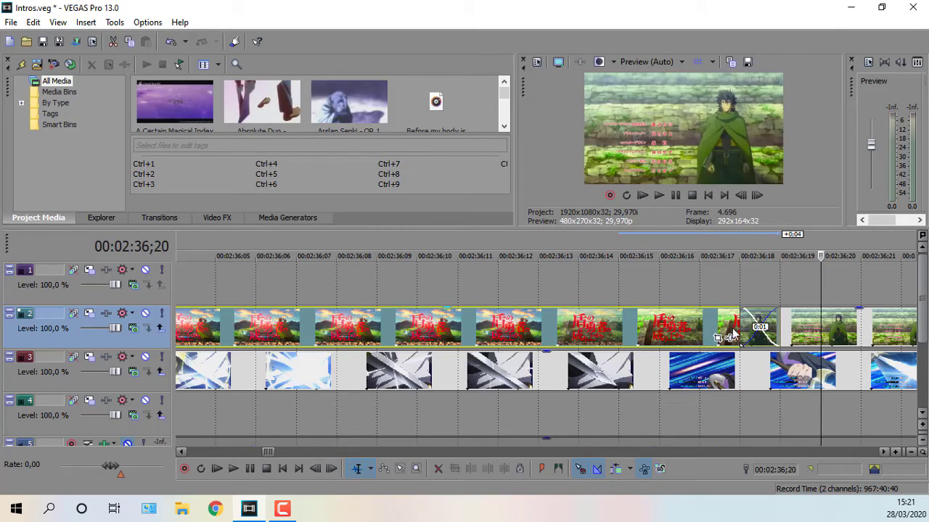
pyautogui.press('Left')
pyautogui.press('Left')
pyautogui.press('Left')
pyautogui.press('Left')
pyautogui.press('Right')
pyautogui.press('Right')
pyautogui.press('Right')
pyautogui.press('Right')
pyautogui.press('Right')
pyautogui.press('Right')
pyautogui.press('Right')
pyautogui.press('Right')
pyautogui.press('Right')
pyautogui.press('Right')
pyautogui.press('Right')
pyautogui.press('Right')
pyautogui.press('Right')
pyautogui.press('Right')
pyautogui.press('Right')
pyautogui.press('Right')
pyautogui.press('Left')
pyautogui.press('Left')
pyautogui.press('Left')
pyautogui.press('Left')
pyautogui.press('Left')
pyautogui.press('Left')
pyautogui.press('Left')
pyautogui.press('Left')
pyautogui.press('Left')
pyautogui.press('Left')
pyautogui.press('Left')
pyautogui.press('Left')
pyautogui.press('Left')
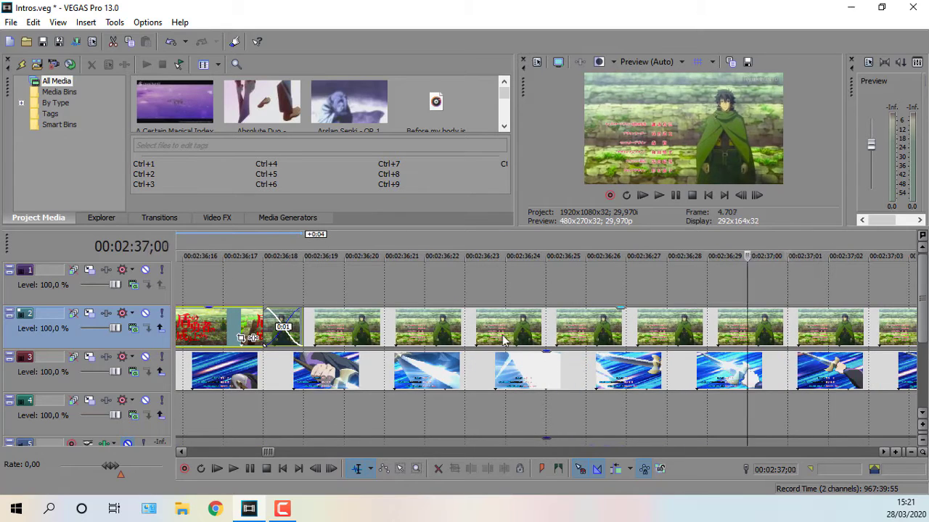
pyautogui.press('Left')
pyautogui.press('Left')
pyautogui.scroll(-2, 530, 338)
pyautogui.press('Right')
pyautogui.press('Right')
pyautogui.scroll(3, 569, 349)
pyautogui.press('Left')
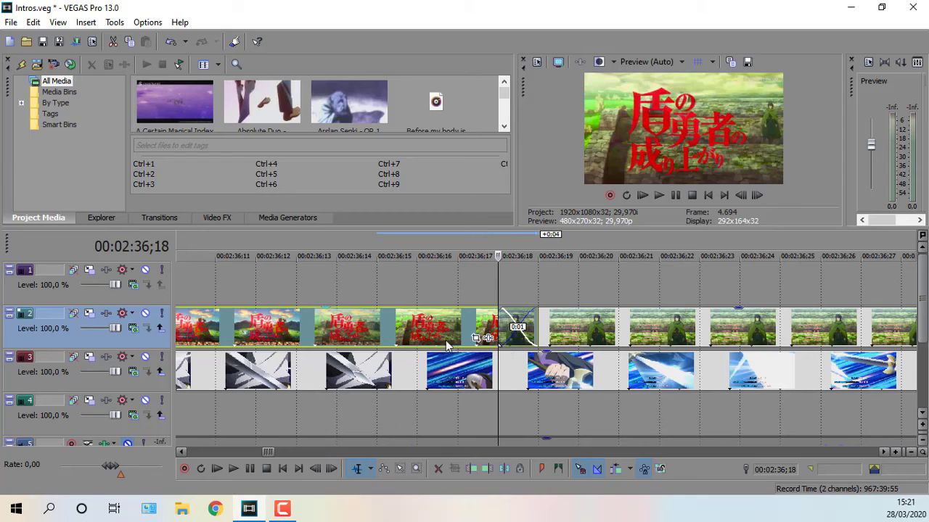
pyautogui.press('Left')
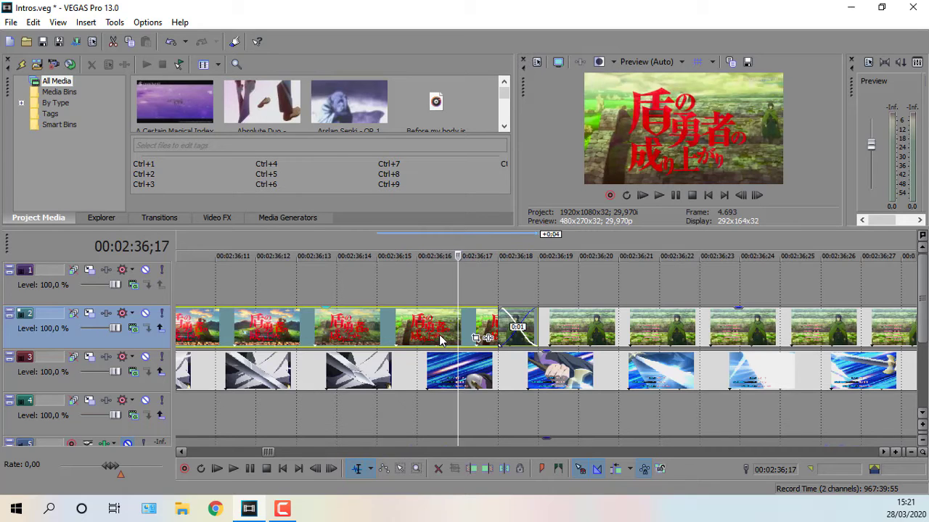
# - Copy the short track 2 clip at 00:15:54;17 and paste it into the empty space after the last clip, around 00:23:41;18
pyautogui.scroll(-3, 426, 291)
pyautogui.scroll(-5, 875, 239)
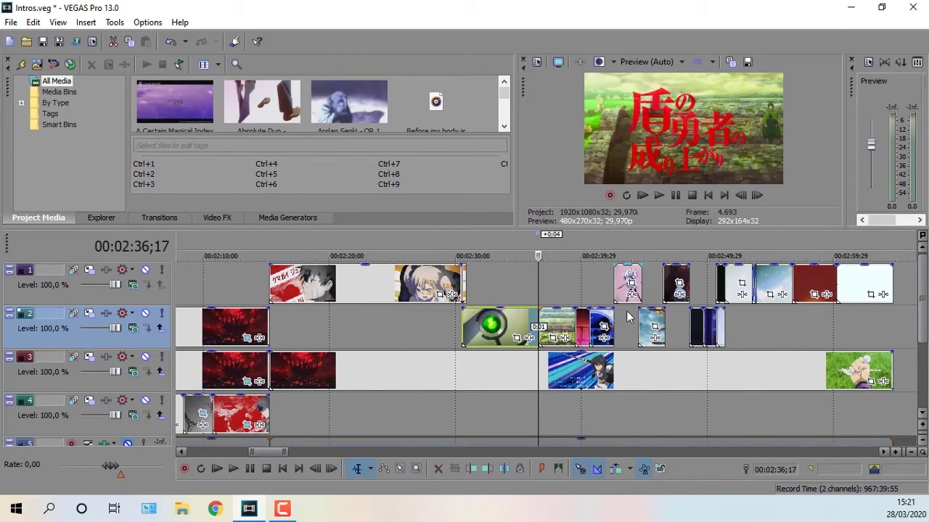
pyautogui.scroll(-6, 701, 296)
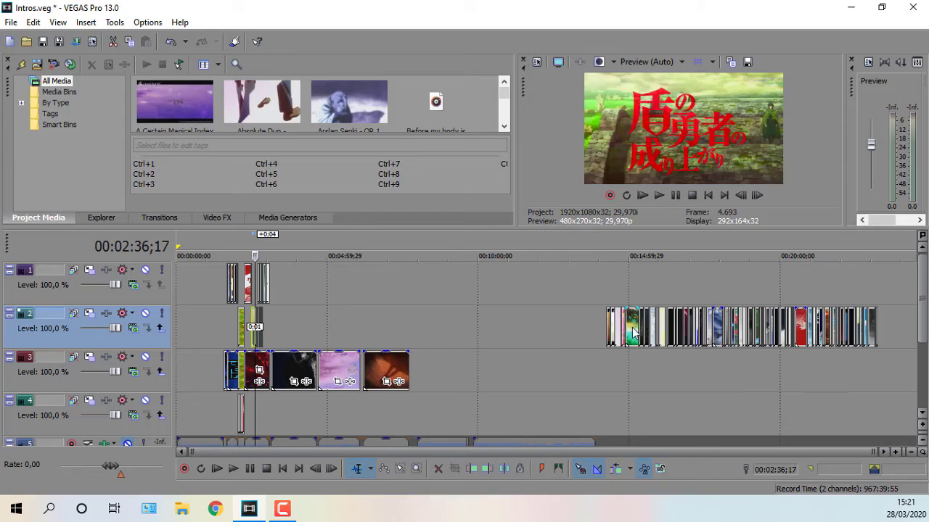
pyautogui.click(671, 333)
pyautogui.scroll(8, 672, 333)
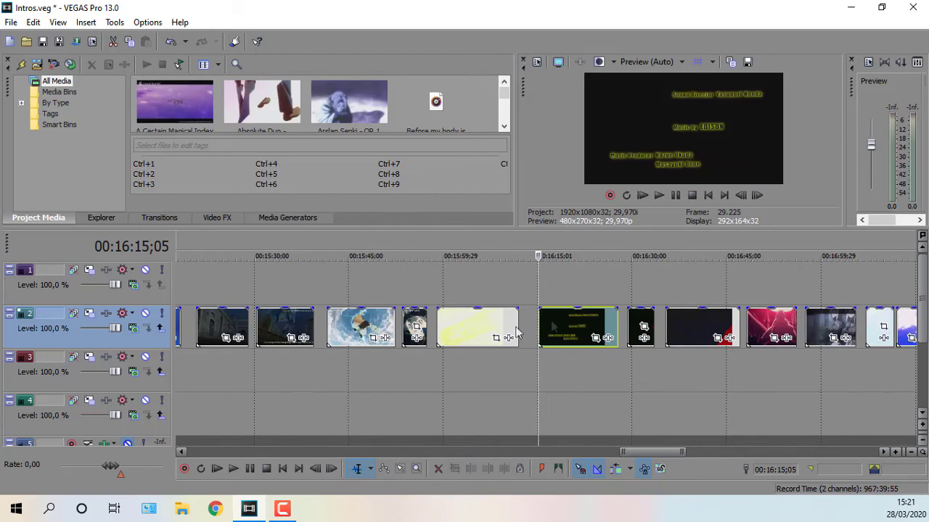
pyautogui.click(412, 326)
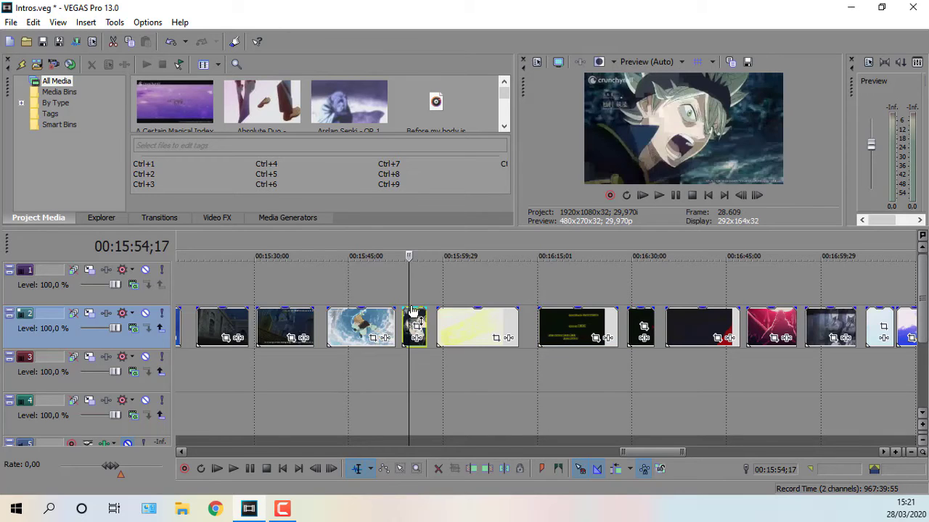
pyautogui.scroll(-15, 407, 297)
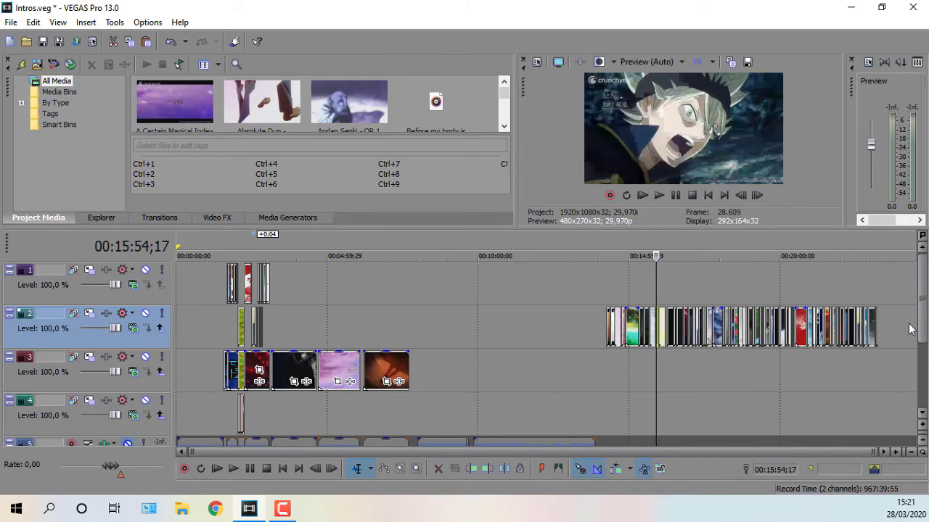
pyautogui.press('End')
pyautogui.scroll(12, 724, 377)
pyautogui.click(669, 324)
pyautogui.hotkey('ctrl', 'v')
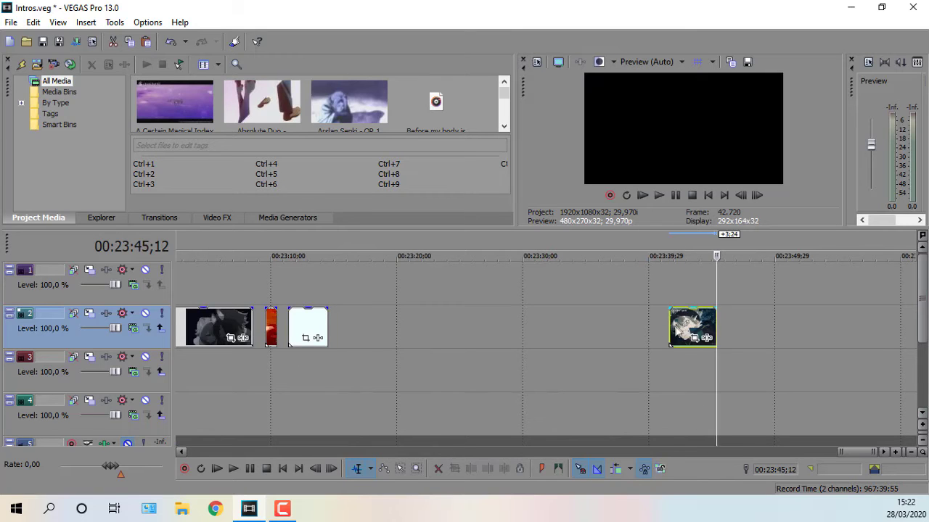
# - Preview the pasted clip around its start and play it through to 00:23:44;16
pyautogui.click(673, 330)
pyautogui.scroll(4, 812, 340)
pyautogui.press('Right')
pyautogui.press('KP_0')
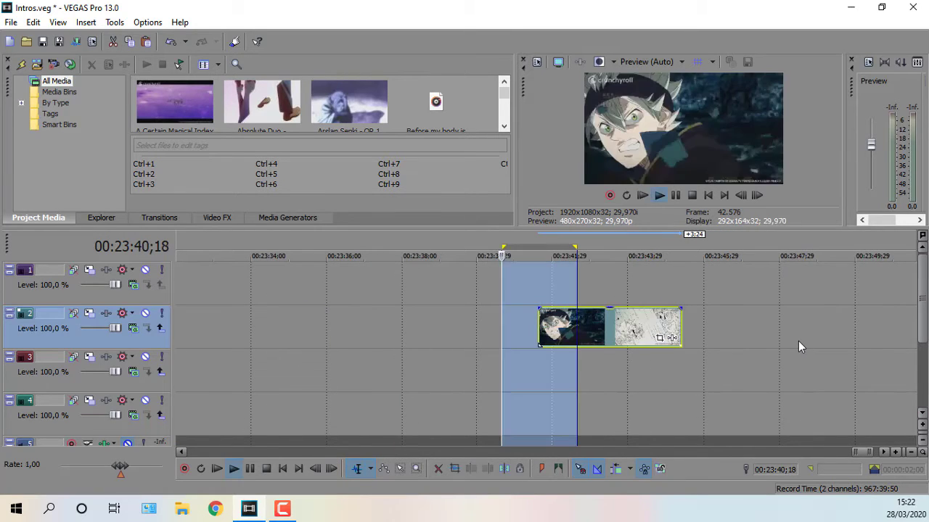
pyautogui.click(590, 335)
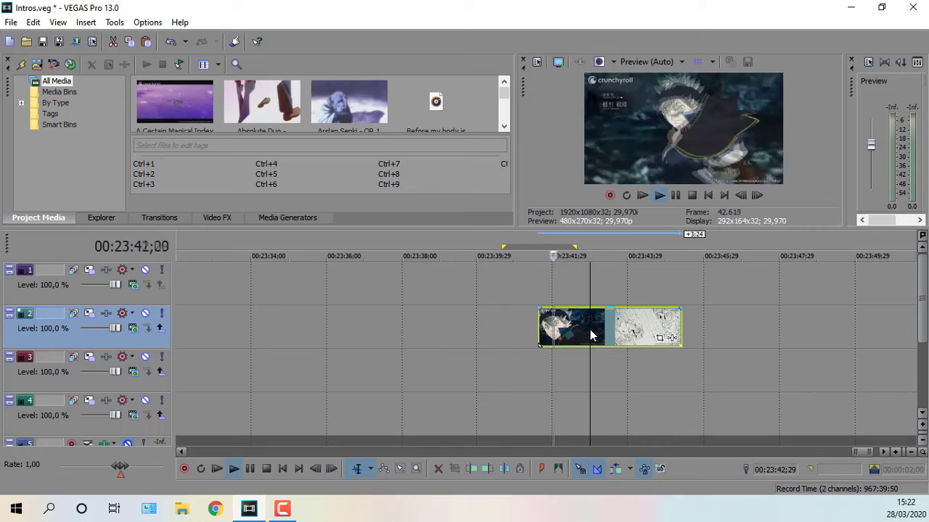
pyautogui.press('space')
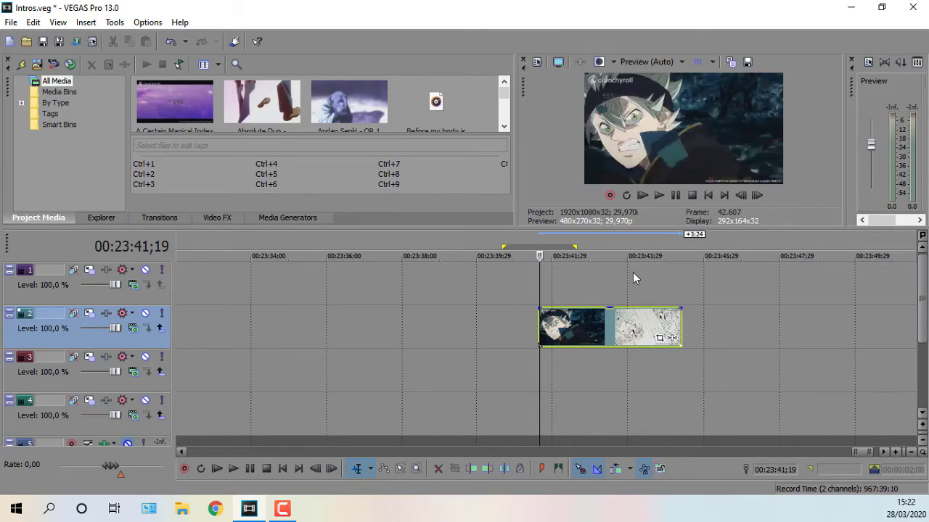
pyautogui.press('space')
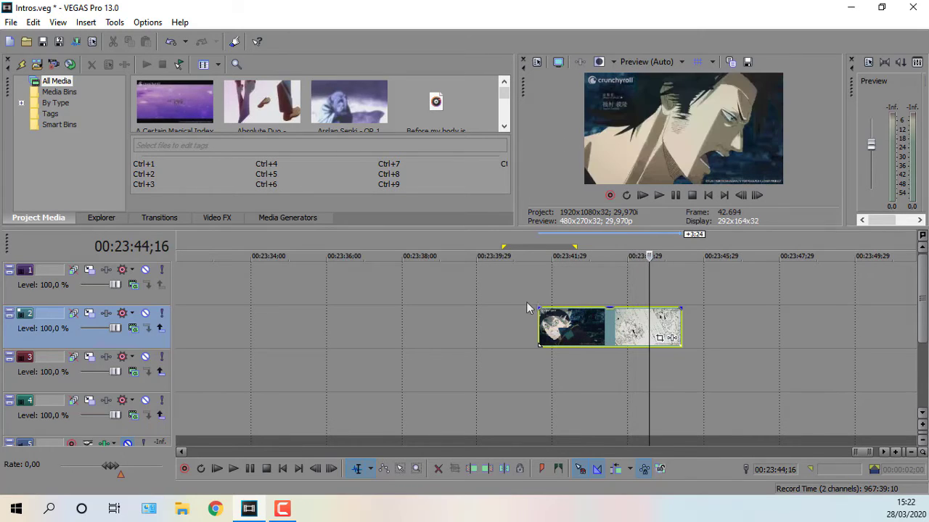
# - Try extending the start of the pasted track 2 clip four seconds earlier and undo the extension
pyautogui.click(535, 335)
pyautogui.click(533, 324)
pyautogui.moveTo(534, 318); pyautogui.dragTo(391, 312)
pyautogui.click(390, 312)
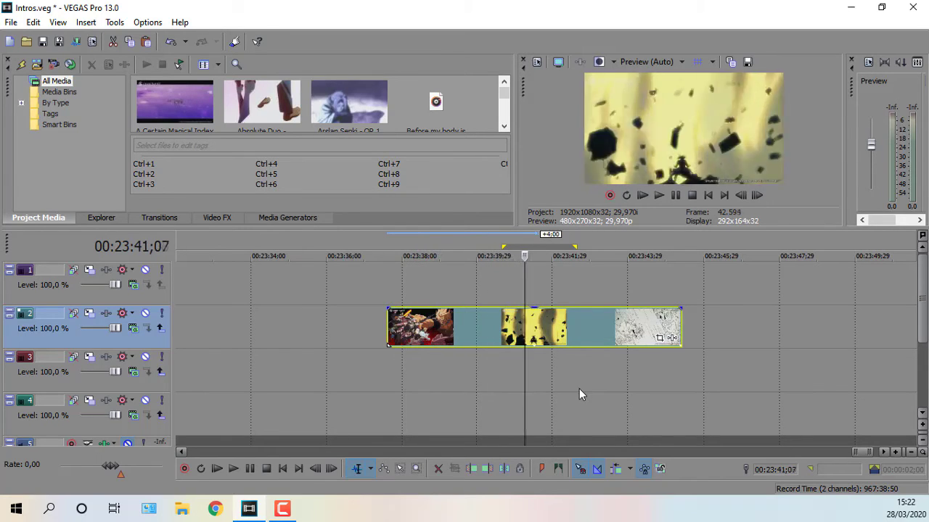
pyautogui.hotkey('ctrl', 'z')
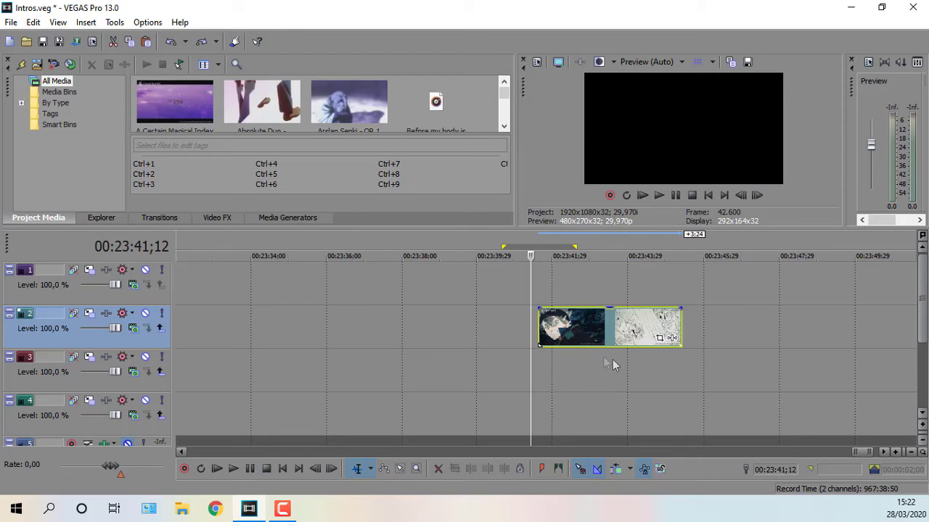
# - Try slowing the pasted clip by stretching its start back to about 00:23:37, play it, and undo the stretch
pyautogui.moveTo(540, 327); pyautogui.dragTo(370, 310)
pyautogui.click(375, 322)
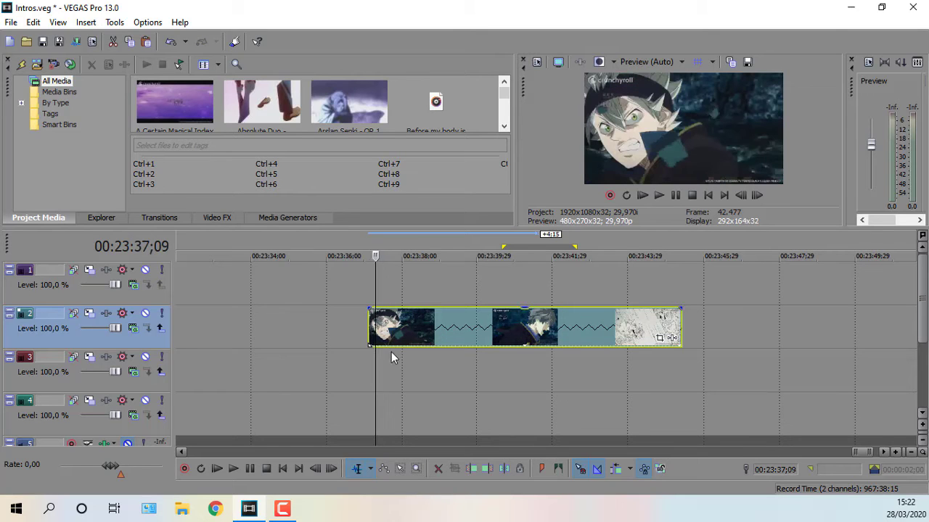
pyautogui.press('space')
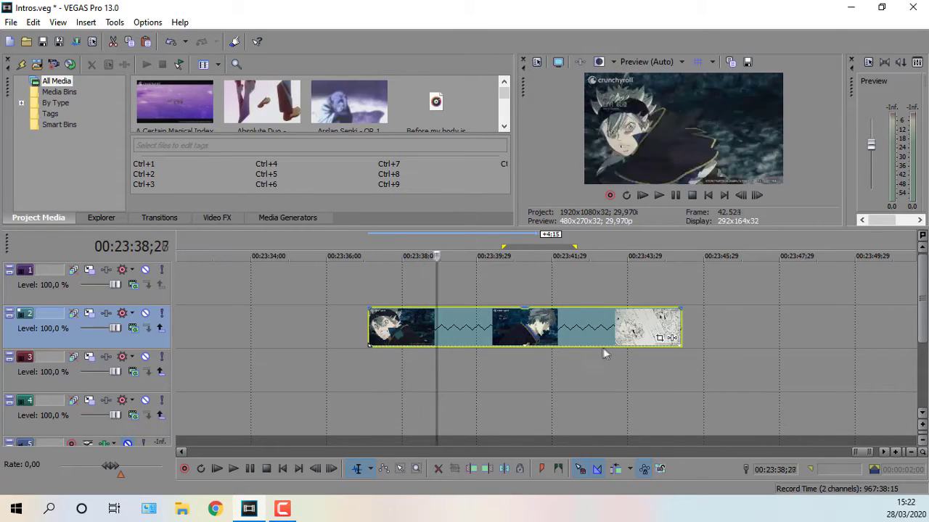
pyautogui.click(370, 325)
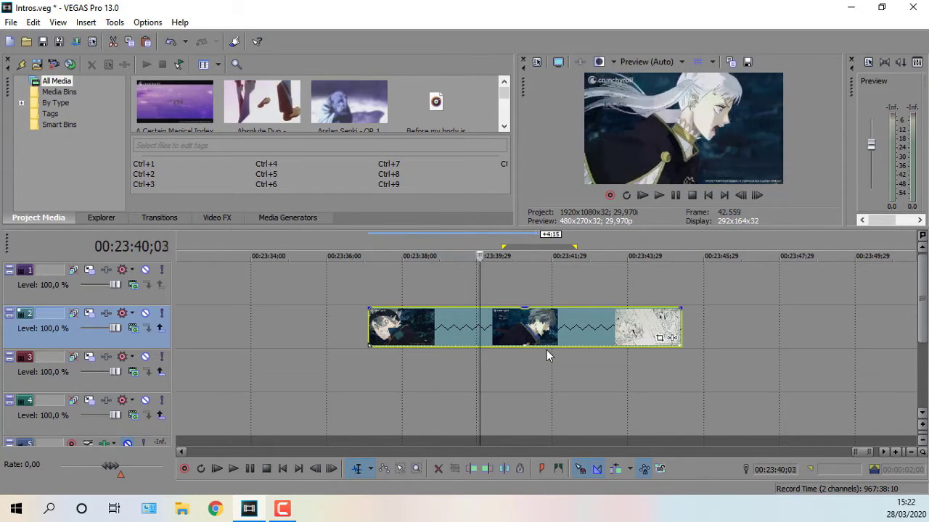
pyautogui.hotkey('ctrl', 'z')
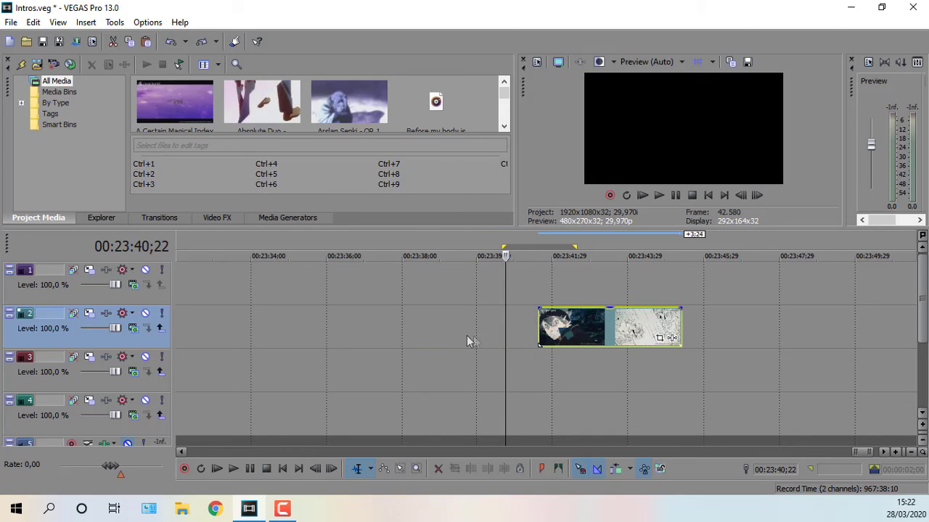
# - Try speeding up the pasted clip by compressing its start to 00:23:44;01, preview it, and stretch the start back out
pyautogui.moveTo(538, 330); pyautogui.dragTo(635, 341)
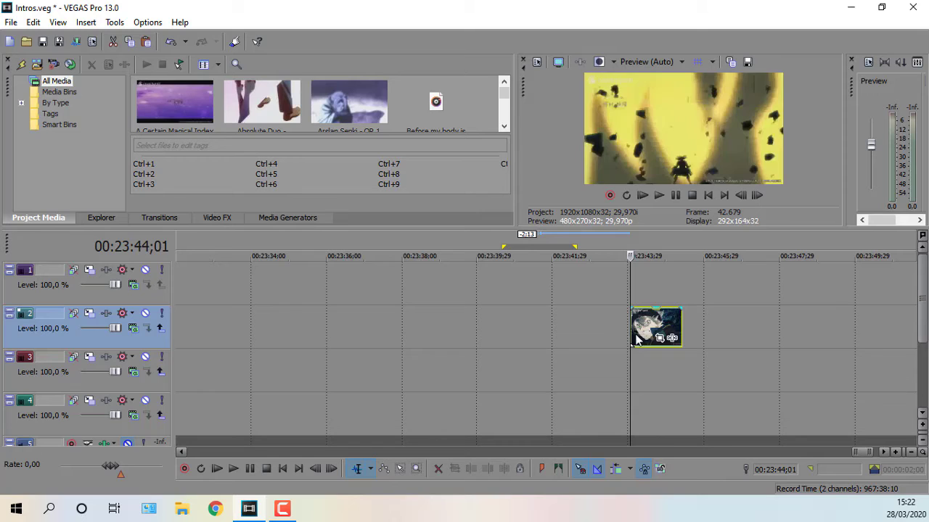
pyautogui.click(657, 195)
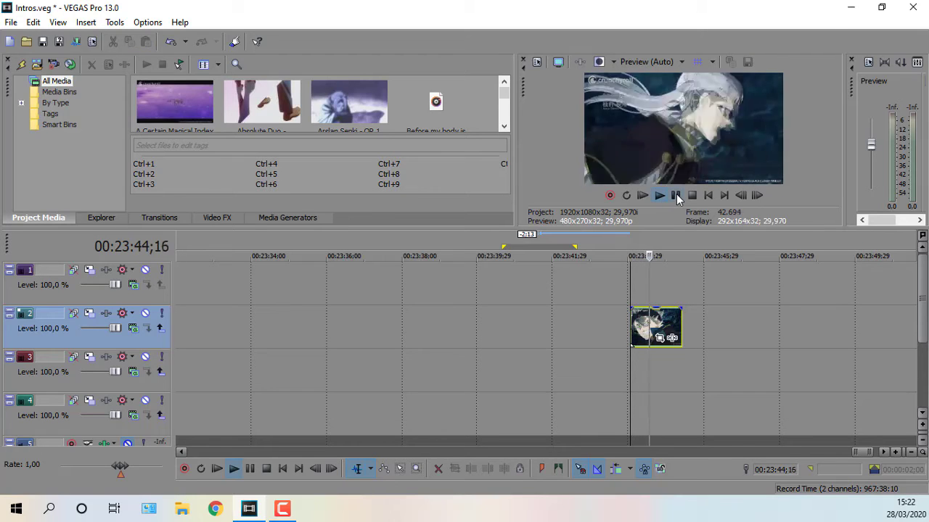
pyautogui.click(692, 196)
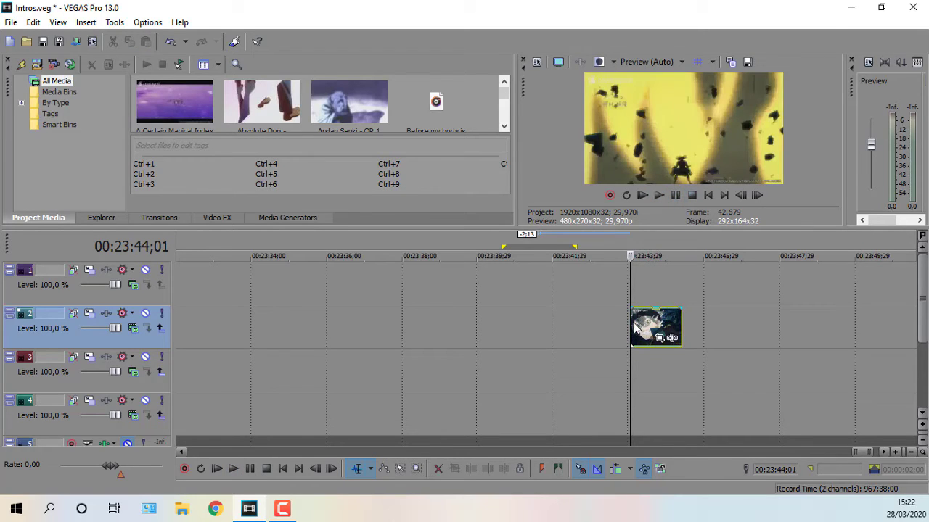
pyautogui.moveTo(630, 323); pyautogui.dragTo(611, 334)
pyautogui.hotkey('ctrl', 'z')
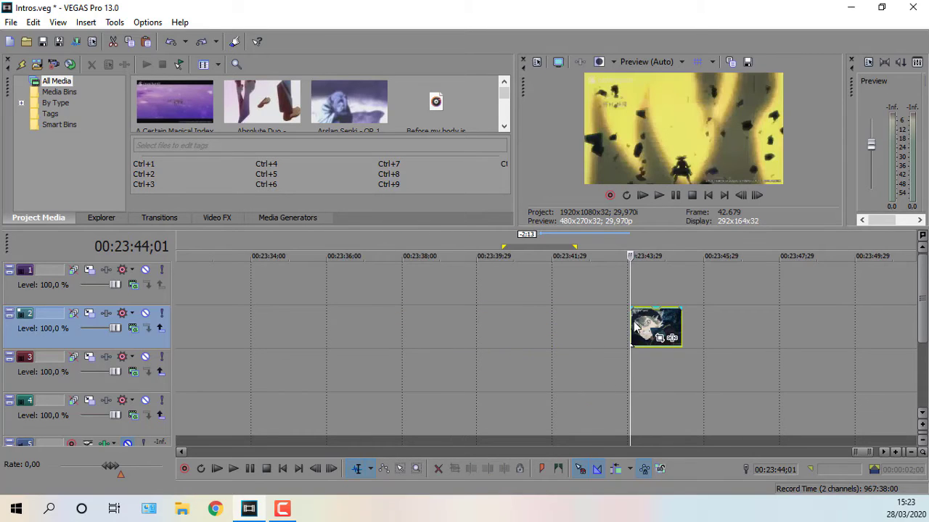
pyautogui.moveTo(632, 320); pyautogui.dragTo(536, 338)
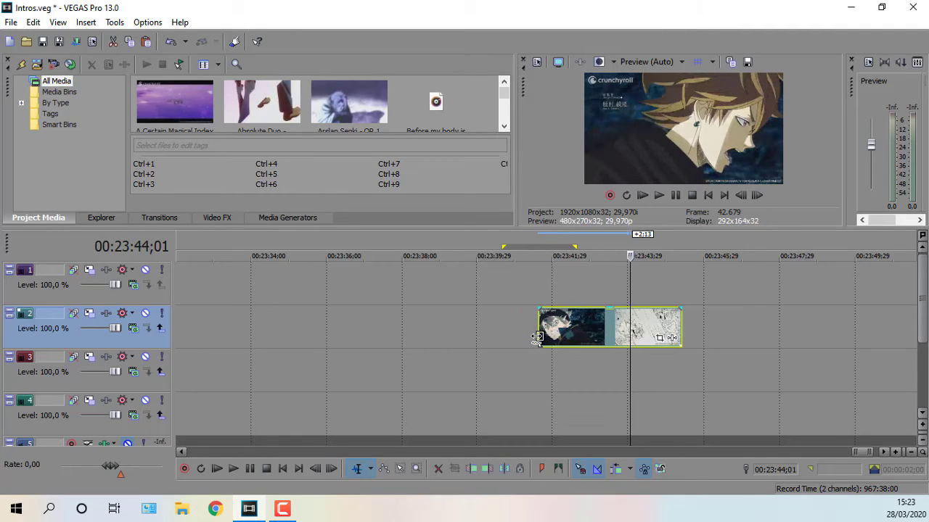
# - Delete the pasted clip at the end of track 2
pyautogui.click(608, 328)
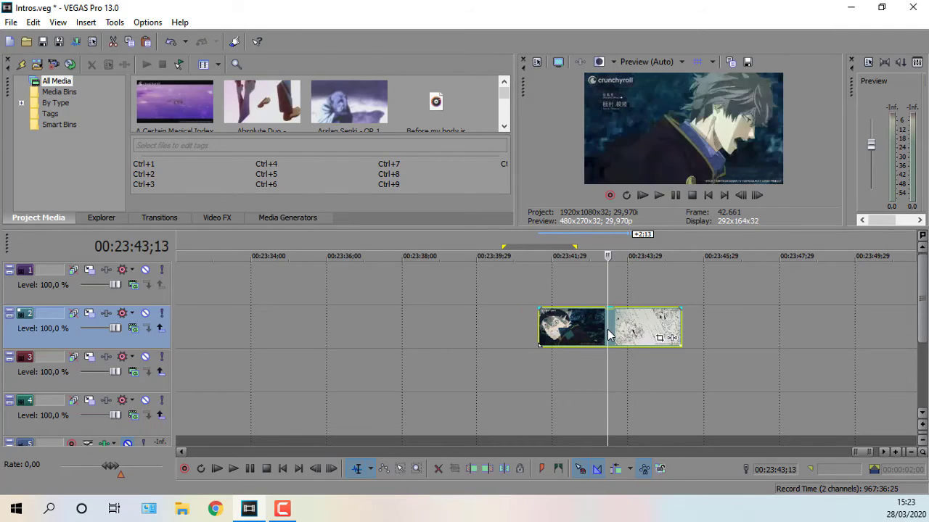
pyautogui.press('Delete')
# - Play the project from the start of the glowing circle title clip on track 3, at 00:01:35;10
pyautogui.scroll(-6, 608, 329)
pyautogui.scroll(-5, 412, 309)
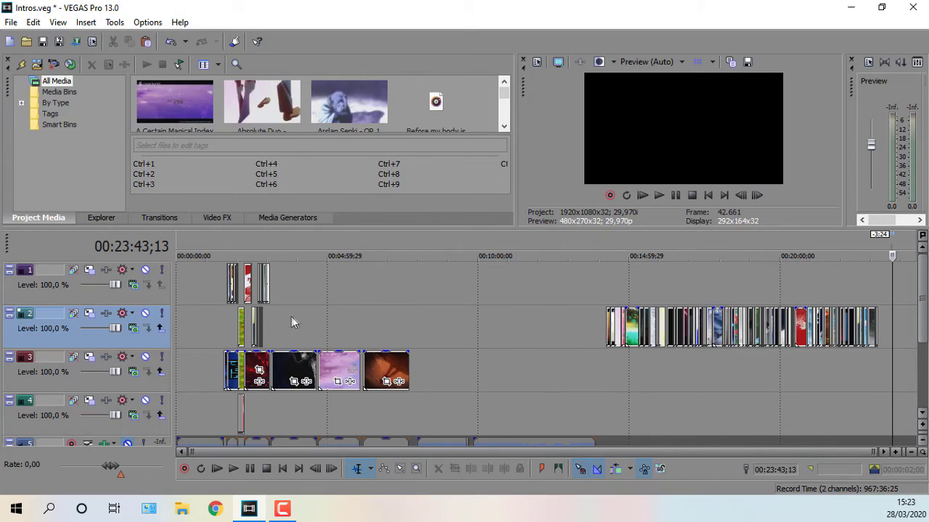
pyautogui.click(267, 335)
pyautogui.scroll(6, 267, 335)
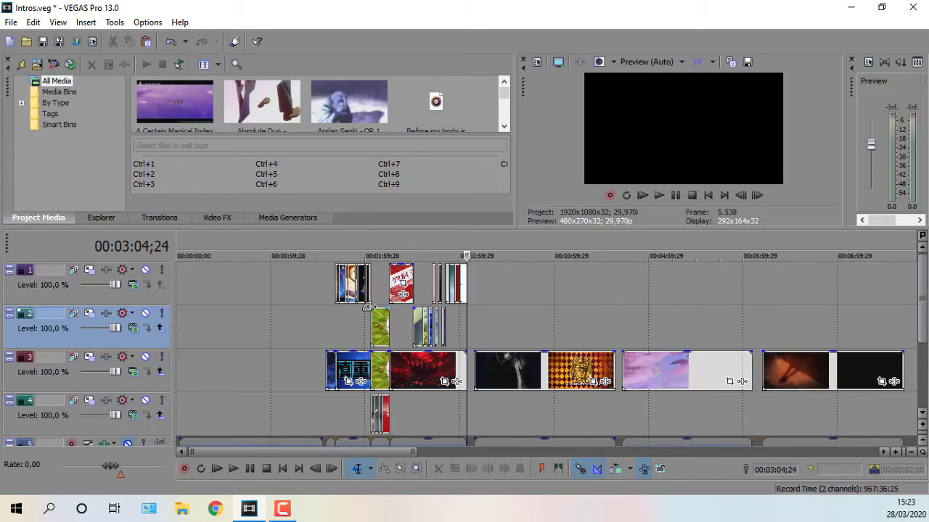
pyautogui.click(324, 327)
pyautogui.scroll(8, 323, 327)
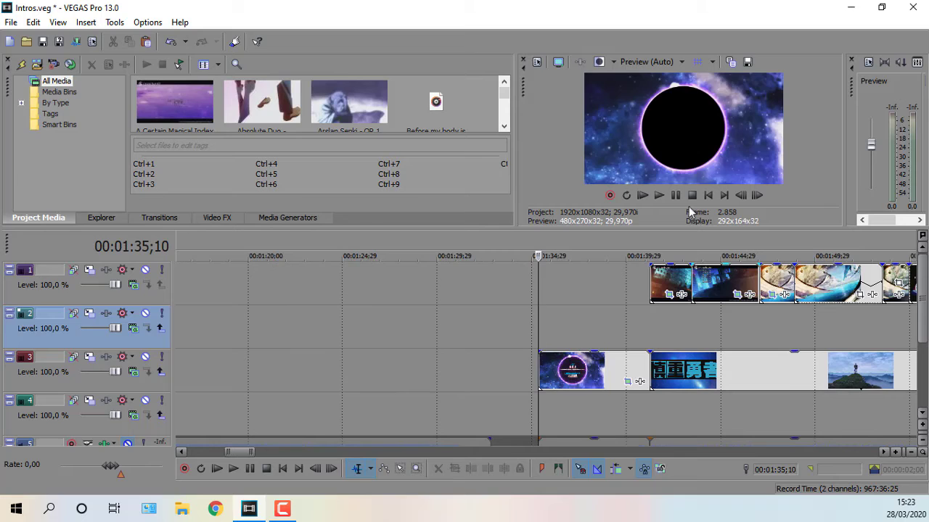
pyautogui.click(663, 199)
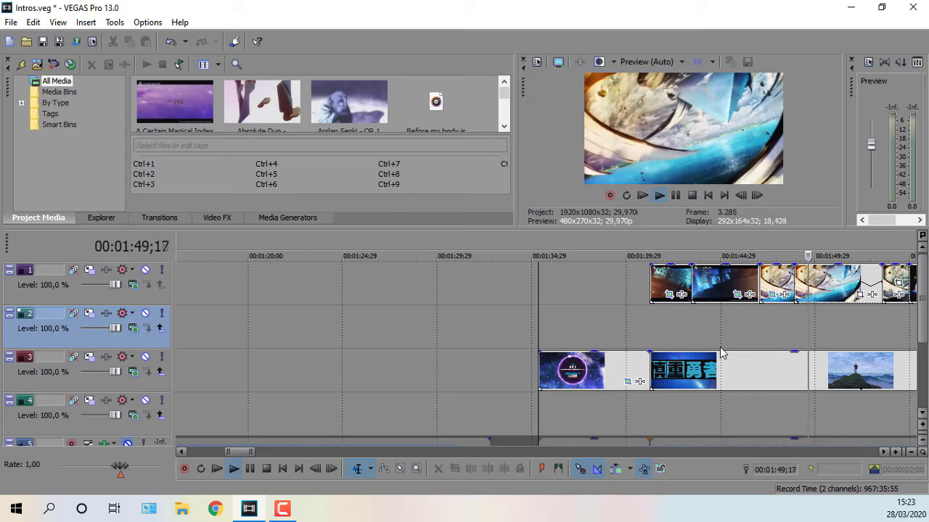
# - Check the interpolation types of the position keyframes in Pan/Crop for the short image clip at 00:01:47;01 on track 1
pyautogui.click(784, 293)
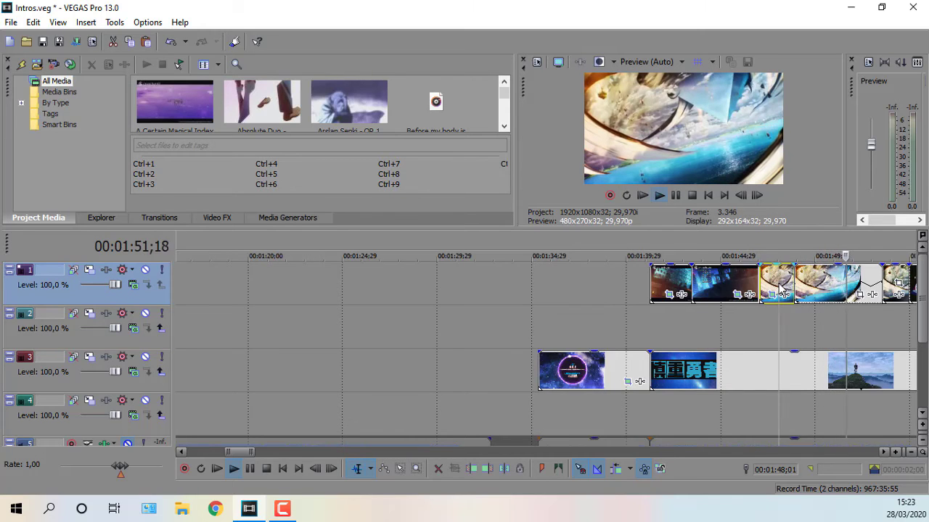
pyautogui.scroll(-2, 713, 328)
pyautogui.scroll(2, 709, 326)
pyautogui.click(524, 290)
pyautogui.click(520, 295)
pyautogui.click(530, 295)
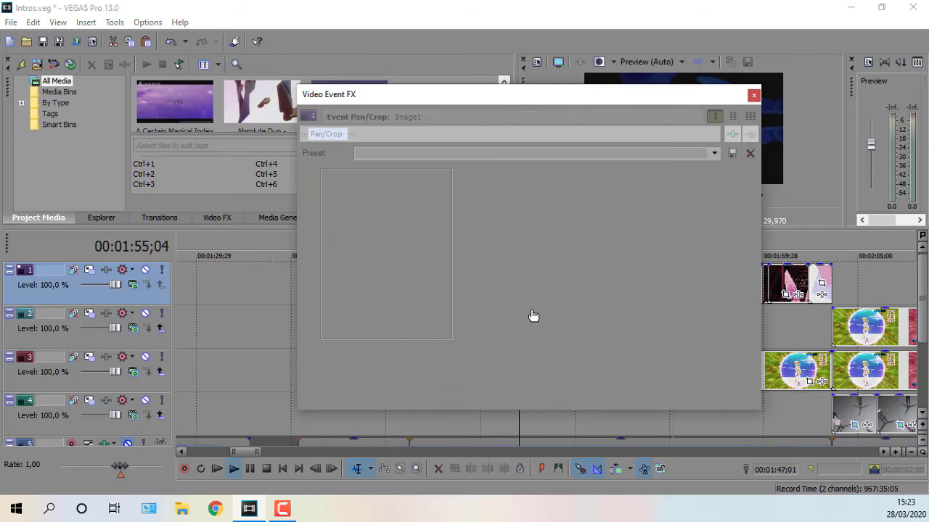
pyautogui.rightClick(723, 359)
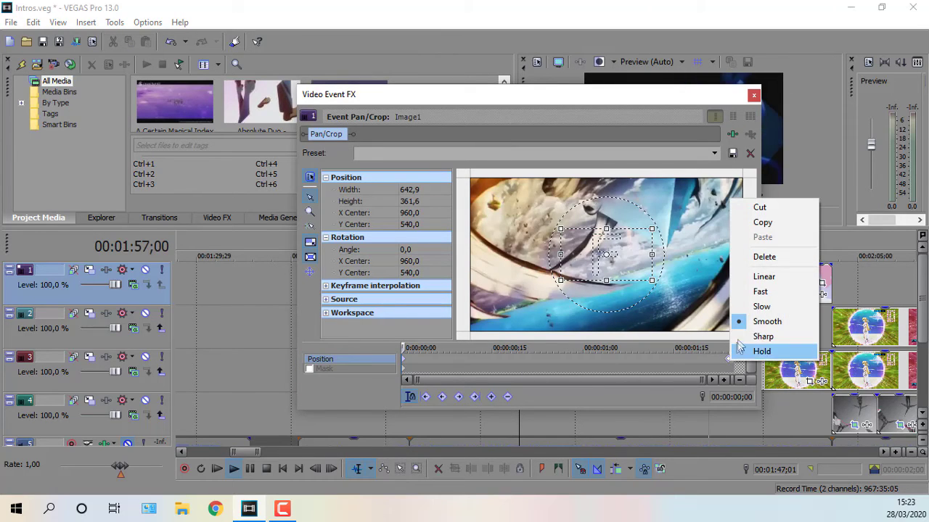
pyautogui.rightClick(401, 360)
pyautogui.rightClick(401, 360)
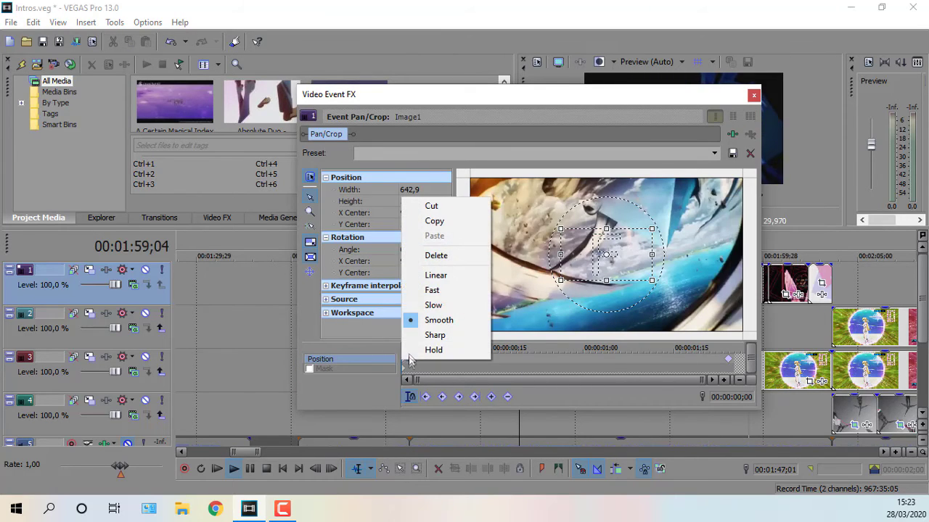
pyautogui.click(753, 96)
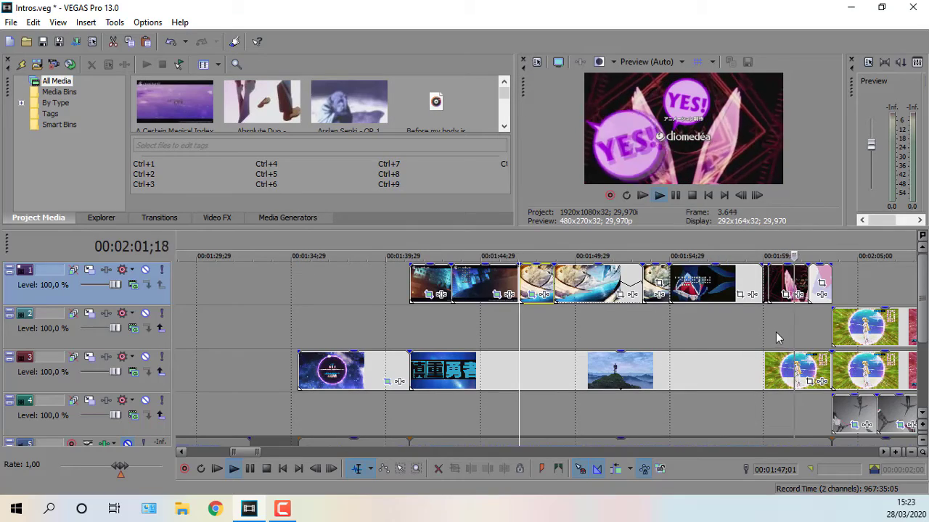
# - Locate the burning transition between the track 1 and track 2 clips around 00:02:51;02 and stop playback there
pyautogui.scroll(-2, 796, 294)
pyautogui.scroll(-2, 776, 330)
pyautogui.scroll(2, 766, 348)
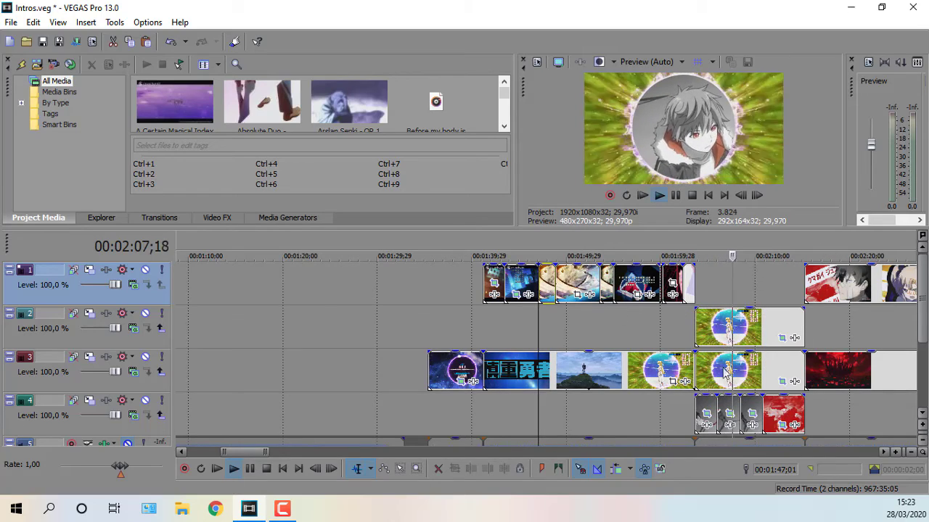
pyautogui.scroll(-2, 824, 281)
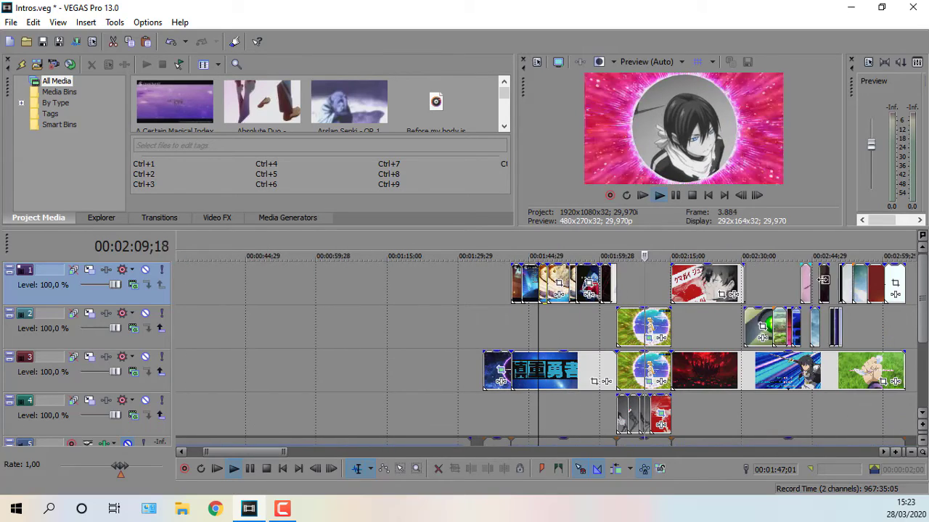
pyautogui.click(800, 320)
pyautogui.scroll(3, 833, 331)
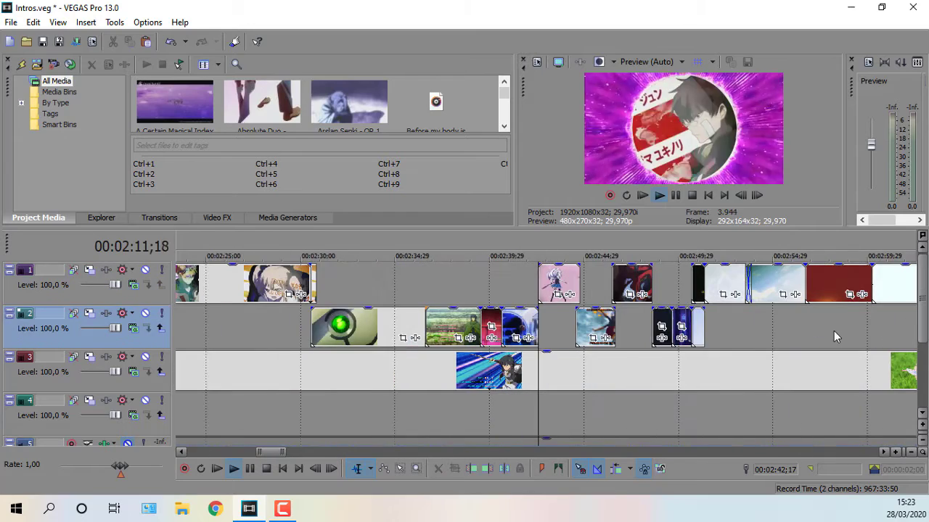
pyautogui.scroll(1, 780, 331)
pyautogui.click(752, 328)
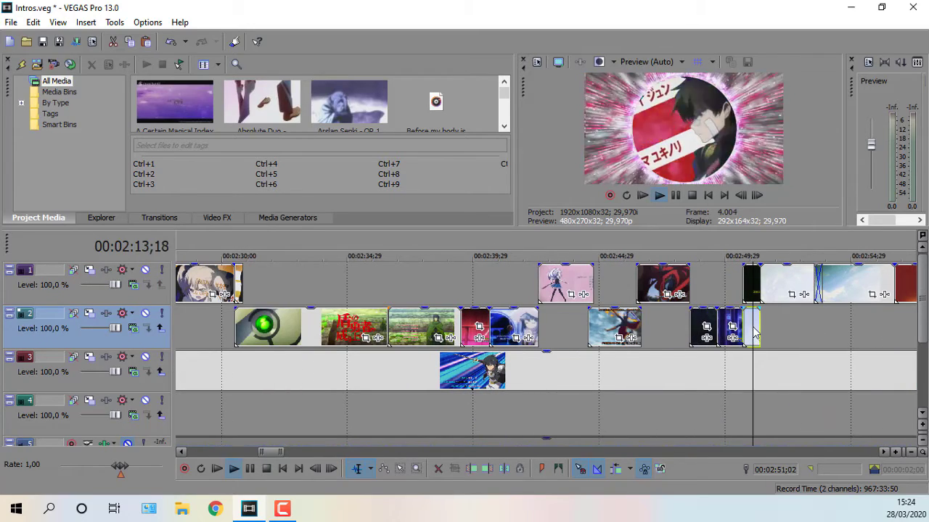
pyautogui.press('space')
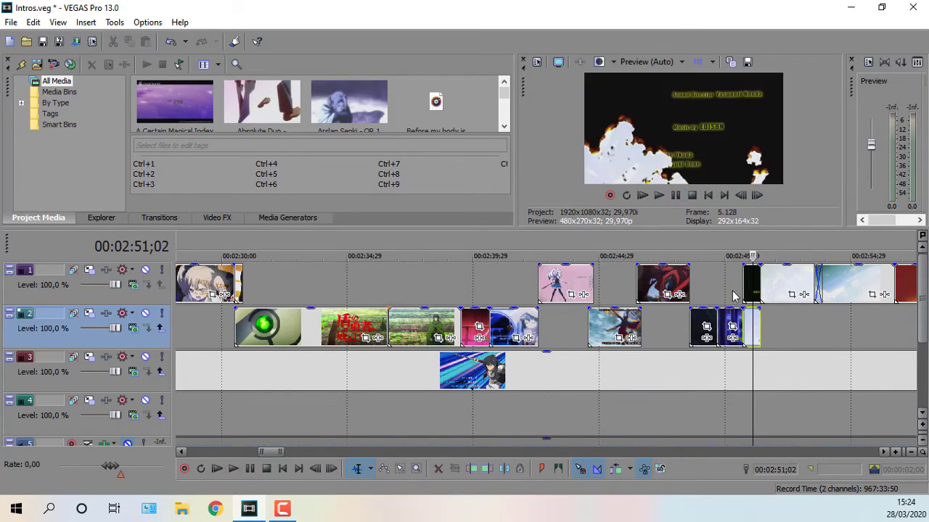
# - Open Pan/Crop for the Black Lagoon clip starting at 00:02:50;20 on track 1 and enable its mask
pyautogui.click(745, 281)
pyautogui.scroll(4, 739, 330)
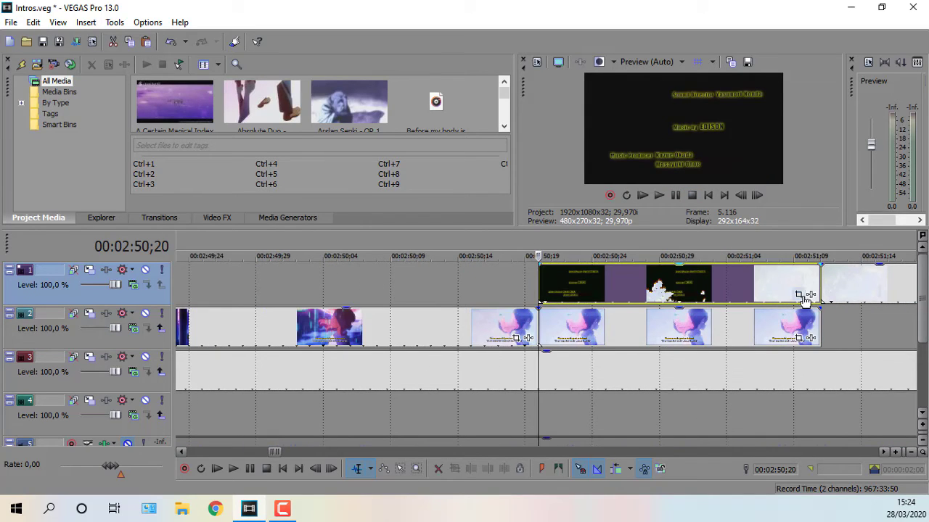
pyautogui.click(798, 296)
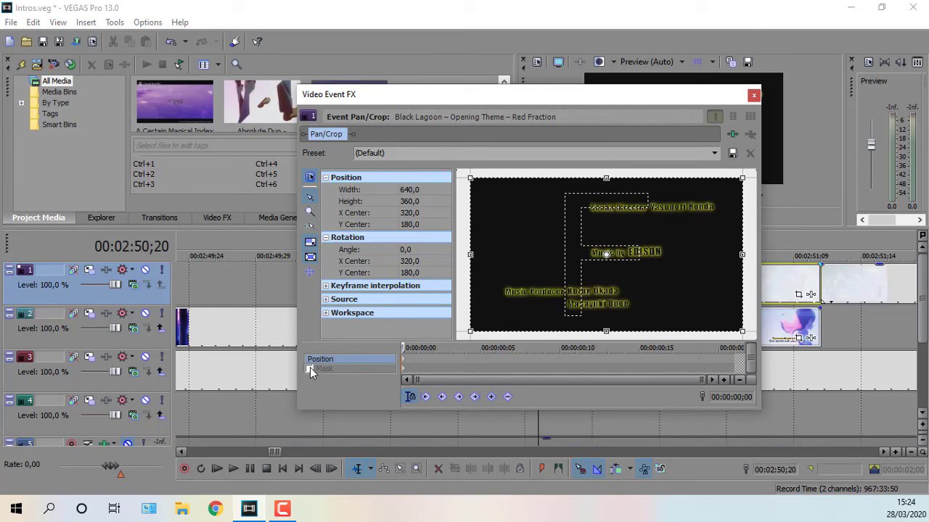
pyautogui.click(310, 369)
# - Draw a rectangular mask just below the picture and wider than it, at mask frame 00:00:00;02
pyautogui.scroll(1, 405, 371)
pyautogui.click(443, 370)
pyautogui.click(462, 365)
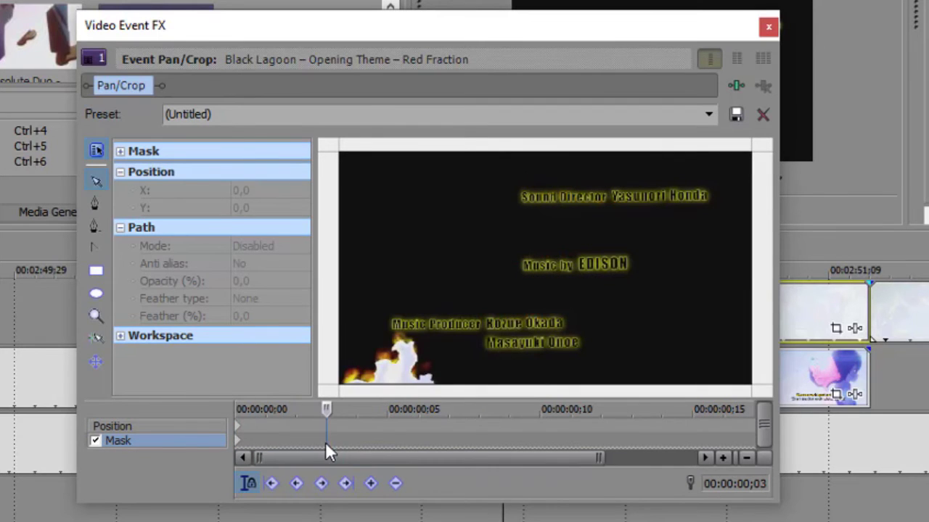
pyautogui.moveTo(326, 448)
pyautogui.mouseDown()
pyautogui.moveTo(298, 441)
pyautogui.moveTo(309, 442)
pyautogui.mouseUp()
pyautogui.click(296, 441)
pyautogui.scroll(-2, 736, 299)
pyautogui.moveTo(718, 361); pyautogui.dragTo(718, 292)
pyautogui.click(97, 271)
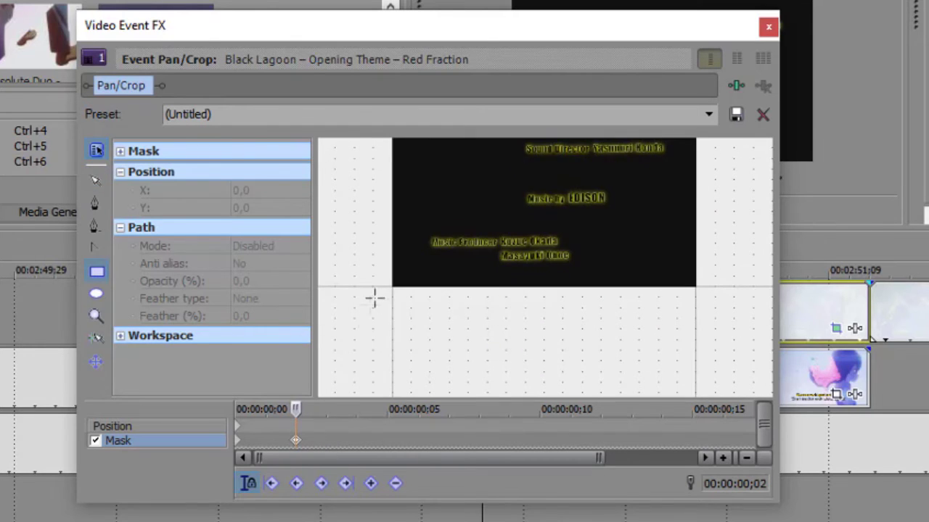
pyautogui.moveTo(375, 297); pyautogui.dragTo(739, 354)
# - At mask frame 00:00:00;03, add anchor points on the mask's top edge and pull it up into a peak over the flame
pyautogui.click(96, 180)
pyautogui.click(358, 356)
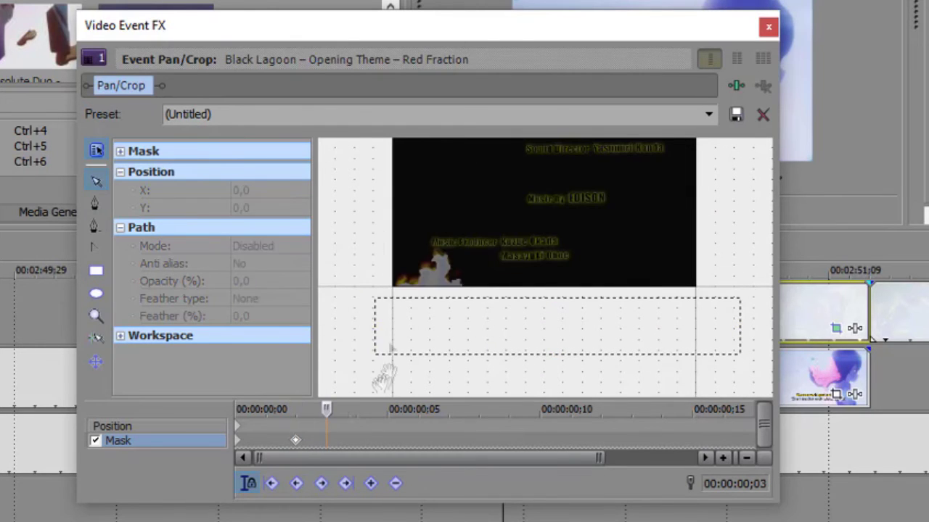
pyautogui.scroll(2, 415, 219)
pyautogui.moveTo(415, 219); pyautogui.dragTo(528, 225)
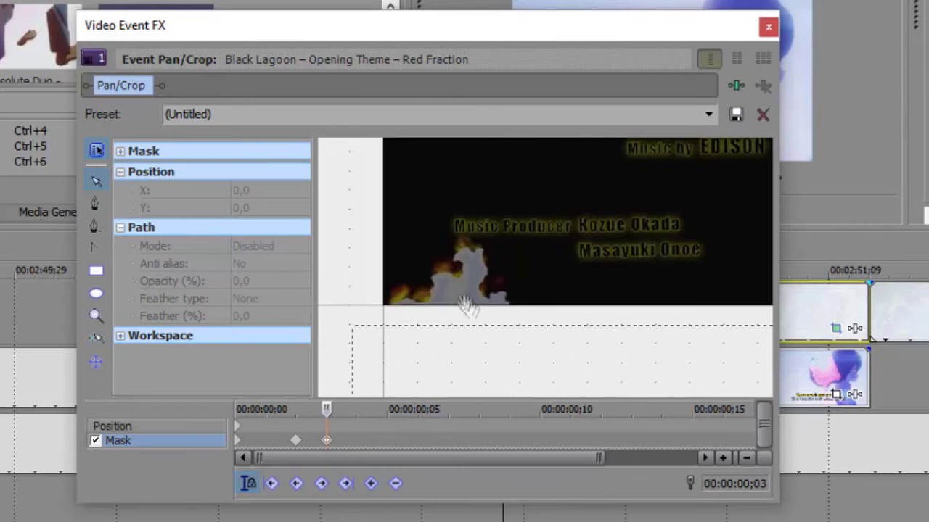
pyautogui.click(392, 332)
pyautogui.moveTo(454, 329); pyautogui.dragTo(466, 231)
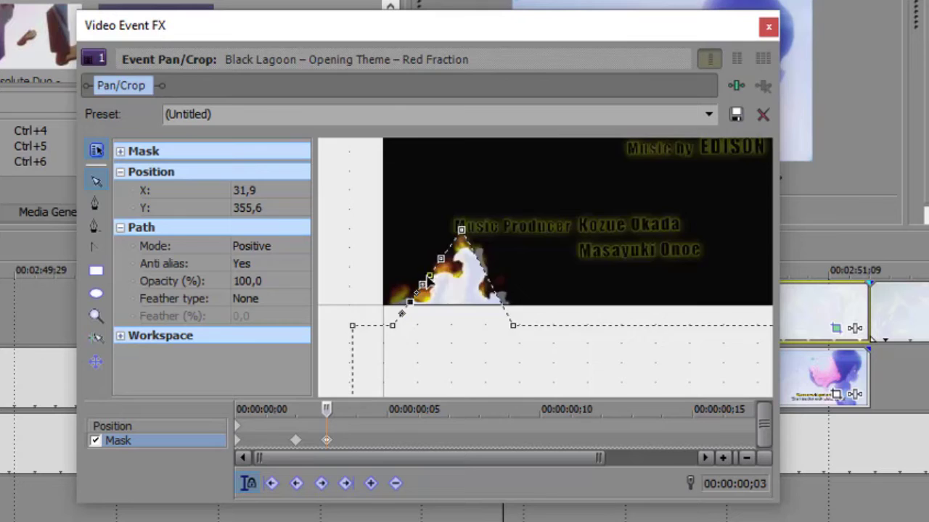
# - At mask frame 00:00:00;03, fit the mask's left slope to the flame just below the peak with additional anchor points
pyautogui.click(460, 272)
pyautogui.scroll(3, 462, 267)
pyautogui.moveTo(410, 254); pyautogui.dragTo(438, 248)
pyautogui.doubleClick(446, 225)
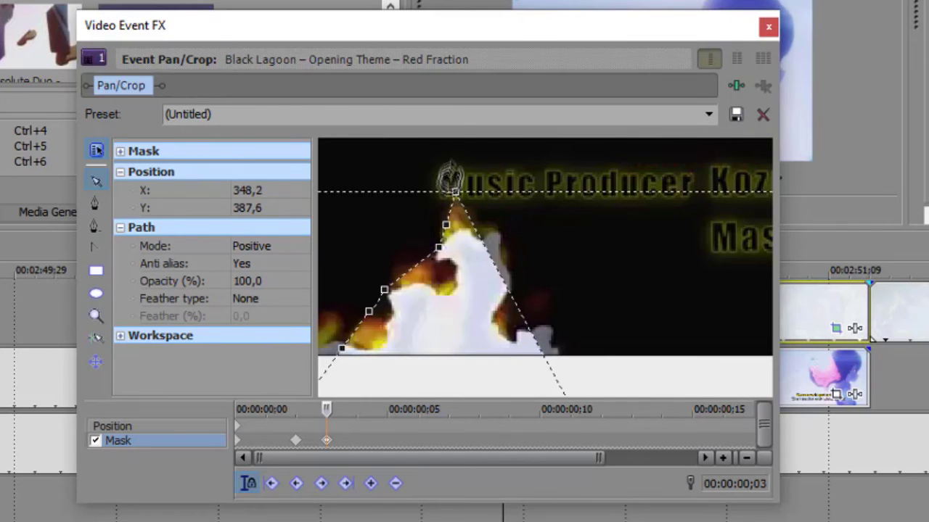
pyautogui.scroll(-3, 490, 283)
pyautogui.click(491, 279)
pyautogui.scroll(3, 491, 270)
pyautogui.click(439, 224)
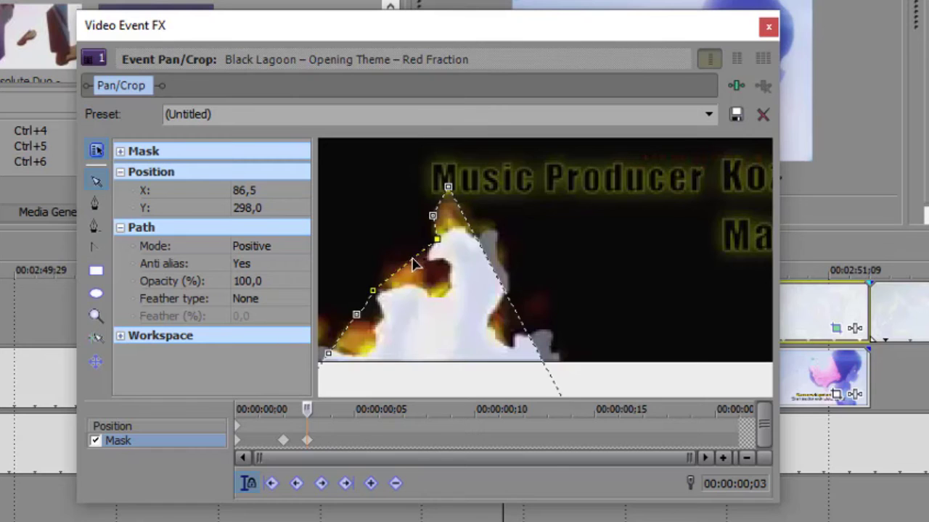
# - Add anchor points left of the peak and shape the mask around the dark orange flame section there
pyautogui.doubleClick(393, 279)
pyautogui.scroll(-3, 464, 312)
pyautogui.click(471, 315)
pyautogui.scroll(4, 470, 314)
pyautogui.click(372, 257)
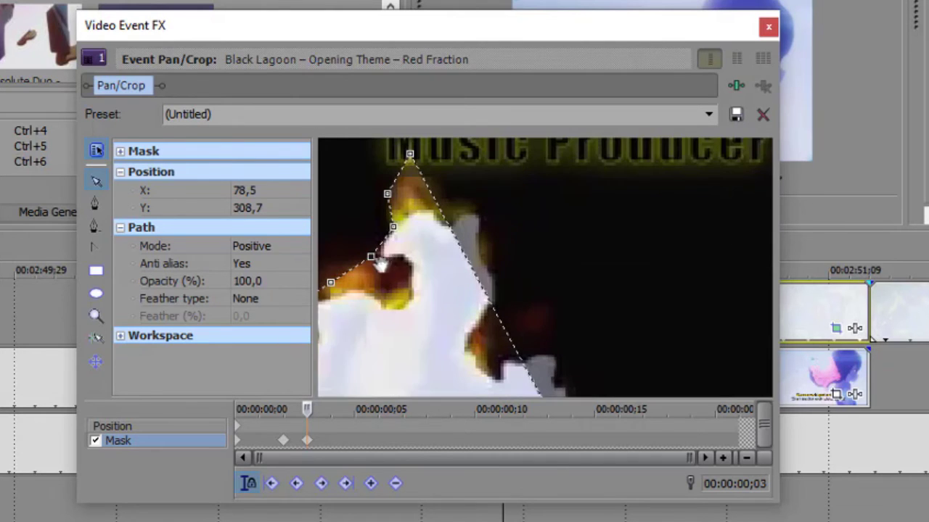
pyautogui.scroll(-1, 365, 274)
pyautogui.scroll(3, 361, 294)
pyautogui.moveTo(333, 318); pyautogui.dragTo(481, 290)
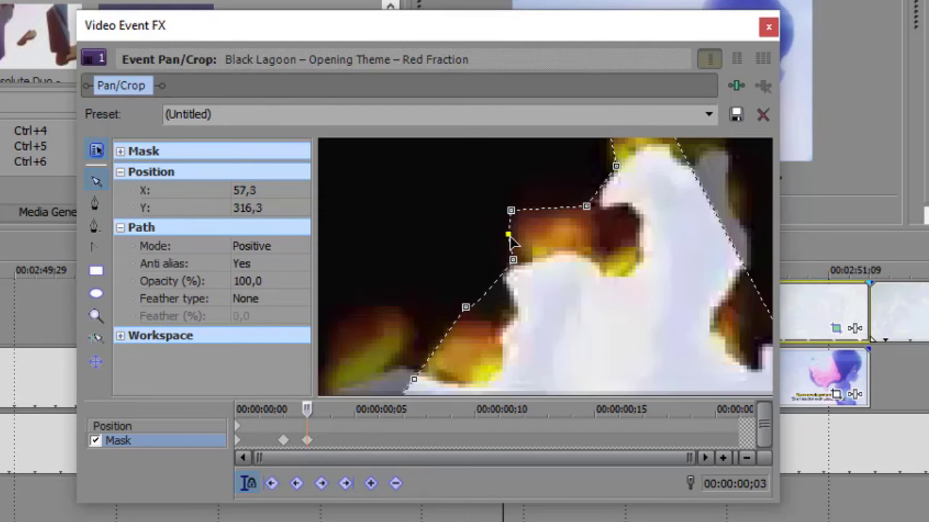
# - Pull the mask's left edge in along the white flame and over the small orange patch near the picture's lower edge
pyautogui.click(499, 278)
pyautogui.moveTo(485, 305); pyautogui.dragTo(463, 318)
pyautogui.scroll(-3, 463, 318)
pyautogui.moveTo(400, 316); pyautogui.dragTo(506, 271)
pyautogui.scroll(4, 541, 291)
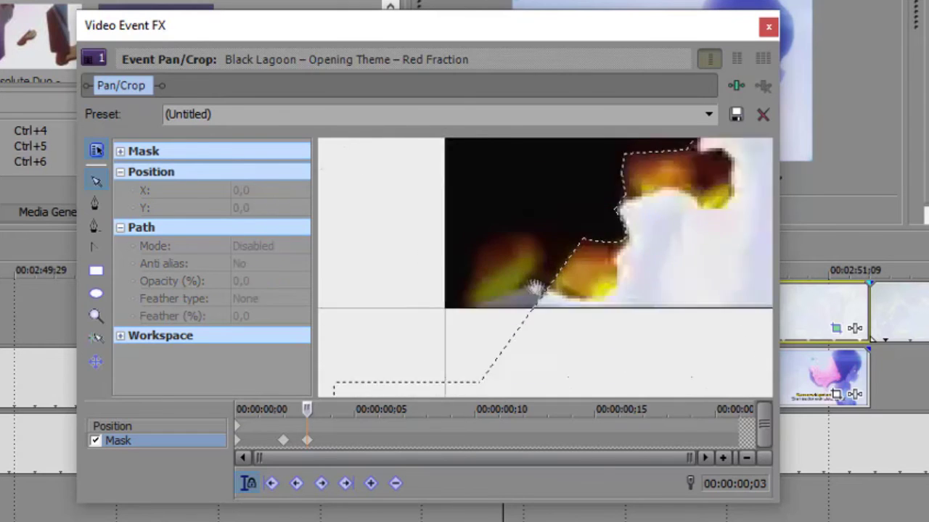
# - Extend the mask around the lower-left flame lobe down to the picture's lower edge and curve the lobe's top
pyautogui.click(570, 276)
pyautogui.moveTo(544, 319); pyautogui.dragTo(596, 223)
pyautogui.moveTo(543, 295); pyautogui.dragTo(404, 345)
pyautogui.click(486, 297)
pyautogui.moveTo(486, 297); pyautogui.dragTo(431, 230)
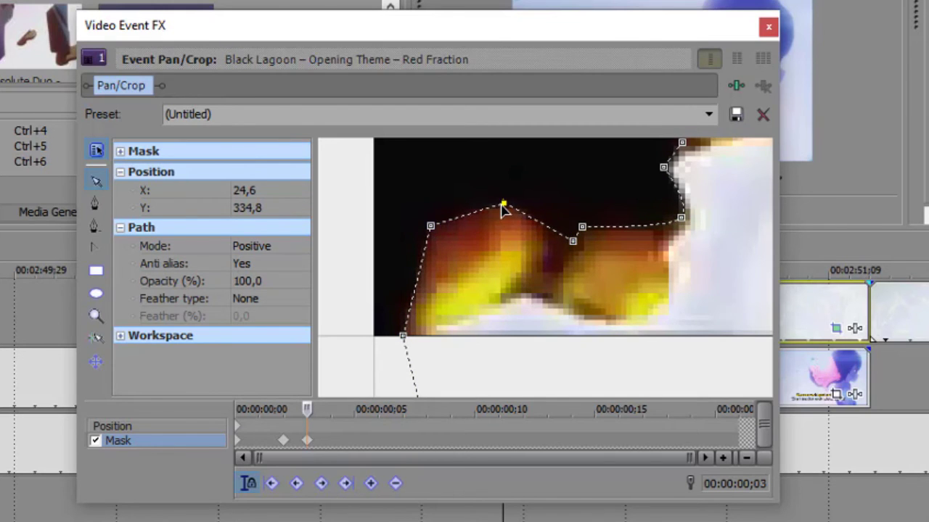
pyautogui.moveTo(503, 209); pyautogui.dragTo(527, 206)
pyautogui.moveTo(572, 240); pyautogui.dragTo(557, 262)
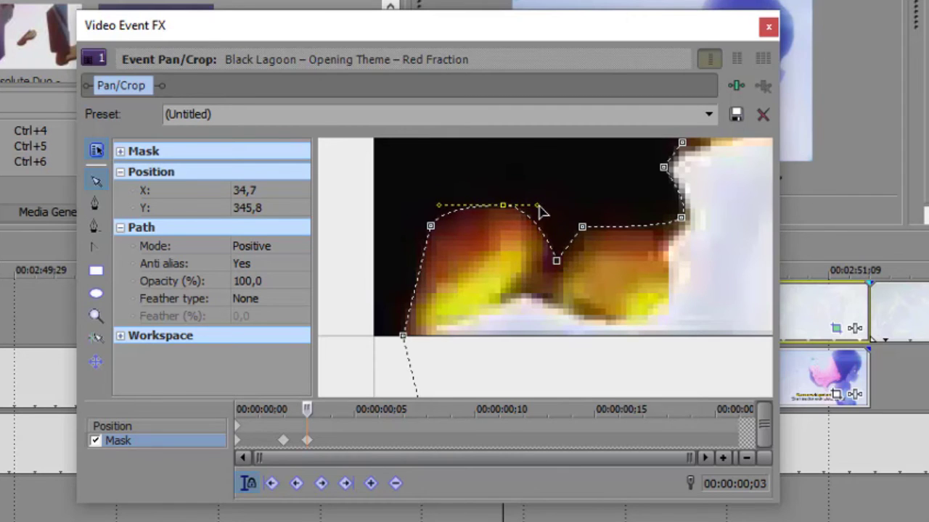
# - Refine the mask's inner corner where the lower-left flame meets the white area
pyautogui.scroll(2, 593, 212)
pyautogui.click(724, 204)
pyautogui.moveTo(695, 230)
pyautogui.mouseDown()
pyautogui.moveTo(725, 224)
pyautogui.moveTo(706, 228)
pyautogui.mouseUp()
pyautogui.scroll(-2, 706, 230)
pyautogui.scroll(-1, 852, 377)
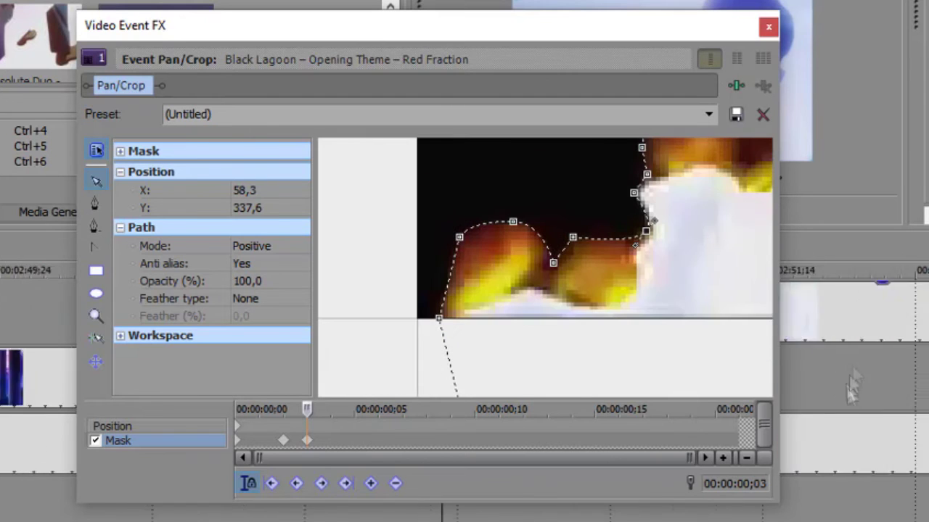
# - Widen the mask's peak with an extra anchor point to cover the flame tip below the Music Producer credit
pyautogui.scroll(-5, 852, 391)
pyautogui.scroll(-3, 630, 308)
pyautogui.moveTo(686, 213); pyautogui.dragTo(601, 273)
pyautogui.scroll(4, 595, 272)
pyautogui.scroll(-1, 533, 234)
pyautogui.moveTo(494, 162); pyautogui.dragTo(499, 195)
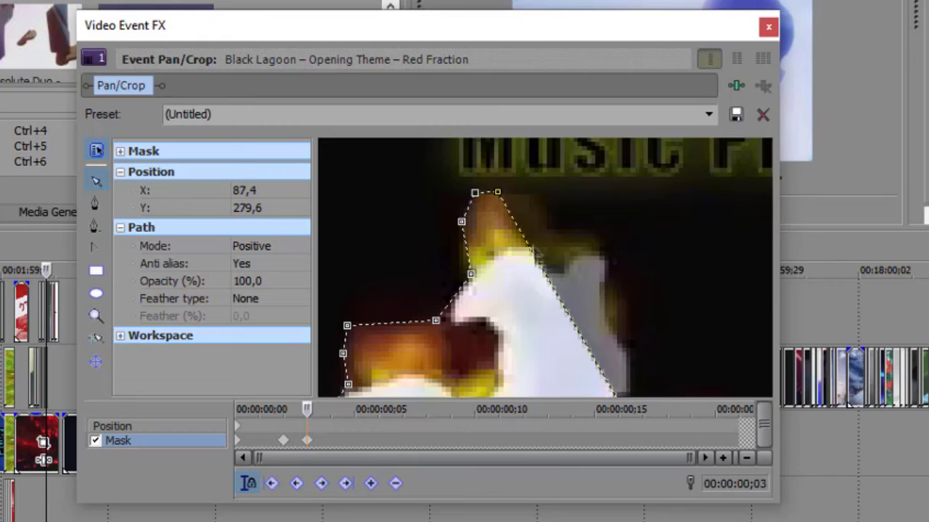
# - Add anchor points on the mask's right slope and fit them to the upper-right edge of the flame
pyautogui.scroll(-3, 536, 254)
pyautogui.moveTo(563, 303)
pyautogui.mouseDown()
pyautogui.moveTo(586, 293)
pyautogui.moveTo(578, 303)
pyautogui.mouseUp()
pyautogui.scroll(-1, 579, 306)
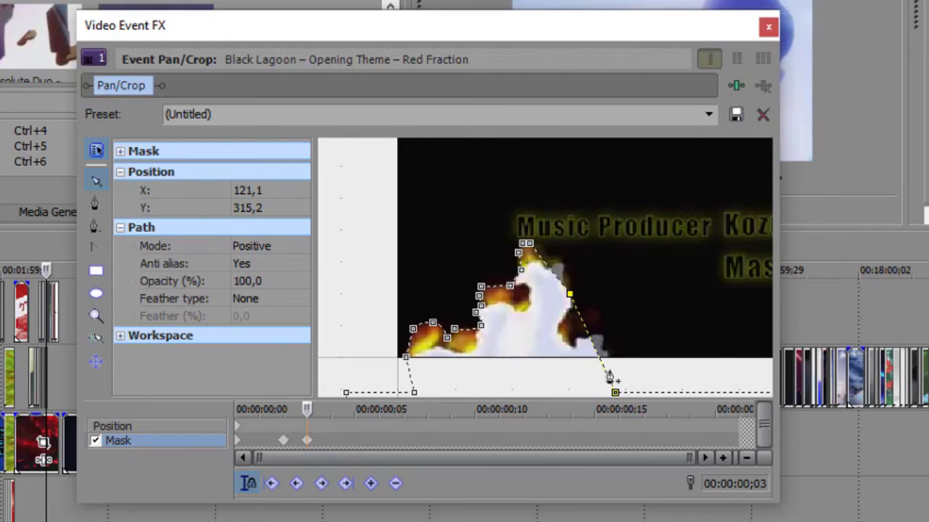
pyautogui.moveTo(601, 360); pyautogui.dragTo(609, 356)
pyautogui.scroll(4, 573, 347)
pyautogui.moveTo(570, 279); pyautogui.dragTo(621, 226)
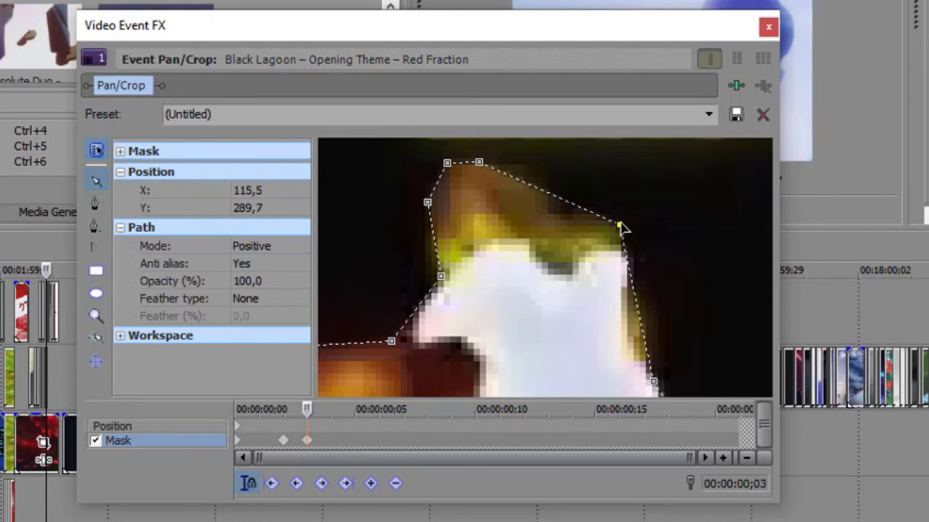
pyautogui.moveTo(641, 328); pyautogui.dragTo(656, 317)
pyautogui.moveTo(527, 174); pyautogui.dragTo(553, 221)
# - Fit the mask's lower-right edge to the flame, following the small white block above the picture's lower edge
pyautogui.scroll(-4, 557, 239)
pyautogui.scroll(4, 636, 363)
pyautogui.moveTo(573, 334); pyautogui.dragTo(540, 471)
pyautogui.moveTo(555, 243); pyautogui.dragTo(501, 312)
pyautogui.moveTo(584, 351); pyautogui.dragTo(615, 304)
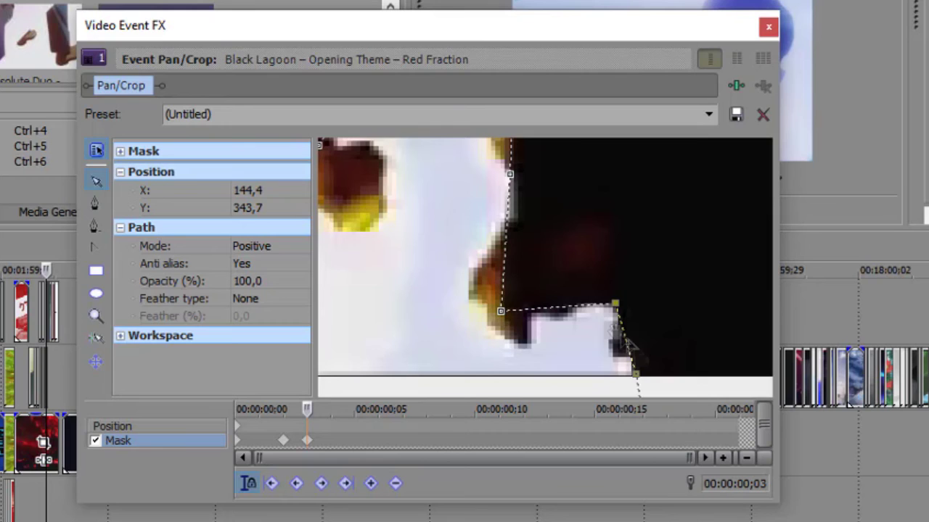
pyautogui.moveTo(619, 304); pyautogui.dragTo(635, 313)
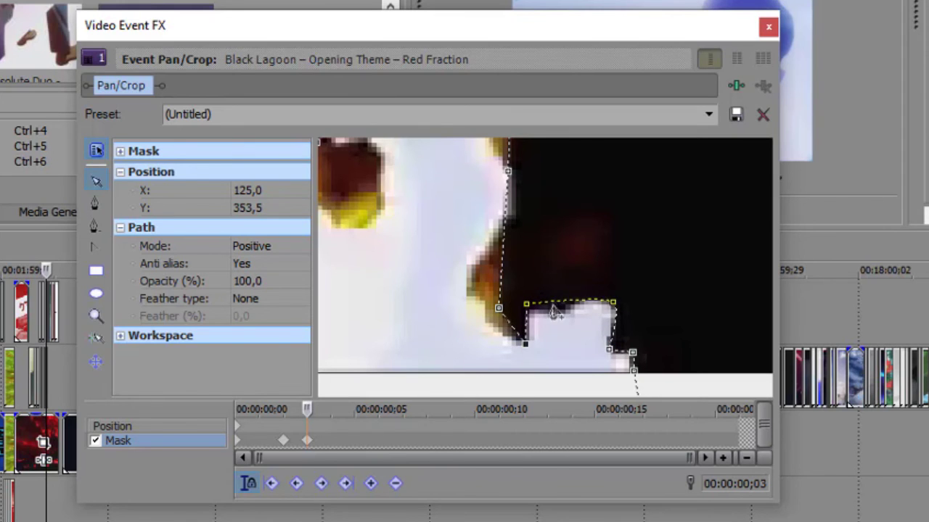
pyautogui.moveTo(583, 303); pyautogui.dragTo(584, 301)
pyautogui.scroll(-2, 515, 225)
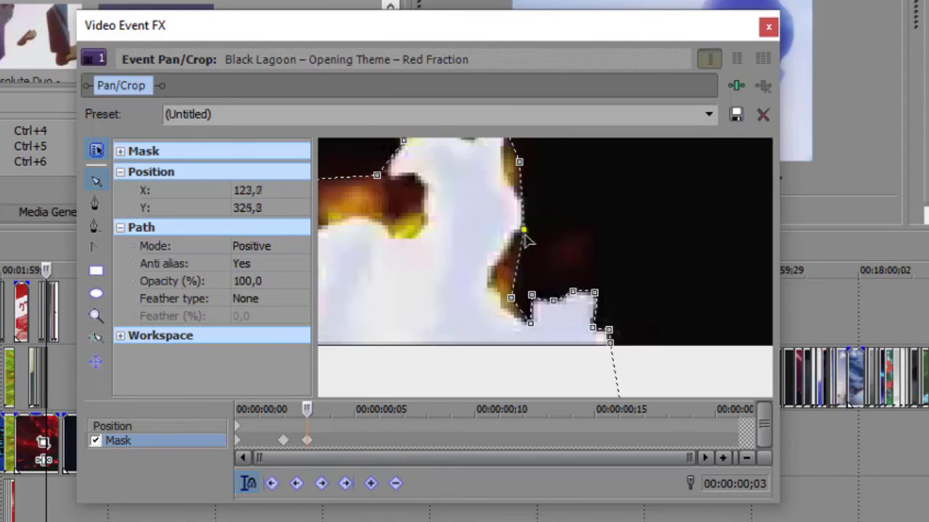
pyautogui.moveTo(515, 266); pyautogui.dragTo(511, 262)
# - Add a mask keyframe at frame 00:00:00;04
pyautogui.scroll(-4, 511, 263)
pyautogui.click(309, 441)
pyautogui.scroll(-3, 617, 240)
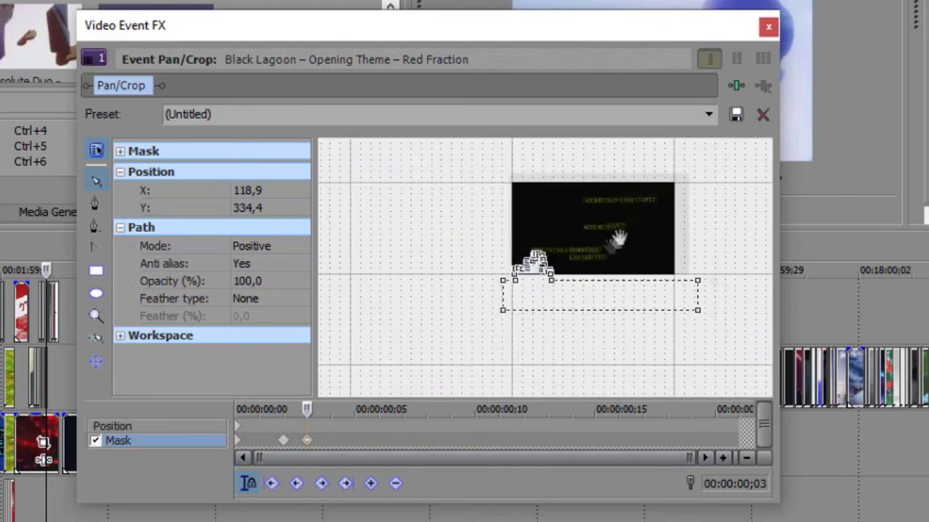
pyautogui.scroll(4, 633, 240)
pyautogui.press('Right')
pyautogui.click(318, 440)
pyautogui.doubleClick(330, 439)
# - At mask frame 00:00:00;05, move the lower-right anchor points outward to enclose the grown flame on the right
pyautogui.press('Right')
pyautogui.scroll(4, 620, 283)
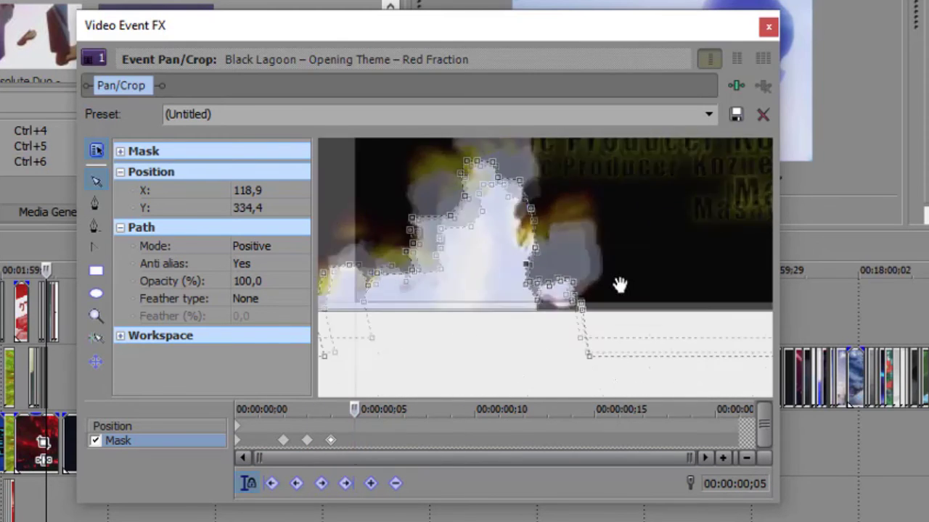
pyautogui.scroll(2, 595, 190)
pyautogui.moveTo(602, 334); pyautogui.dragTo(537, 340)
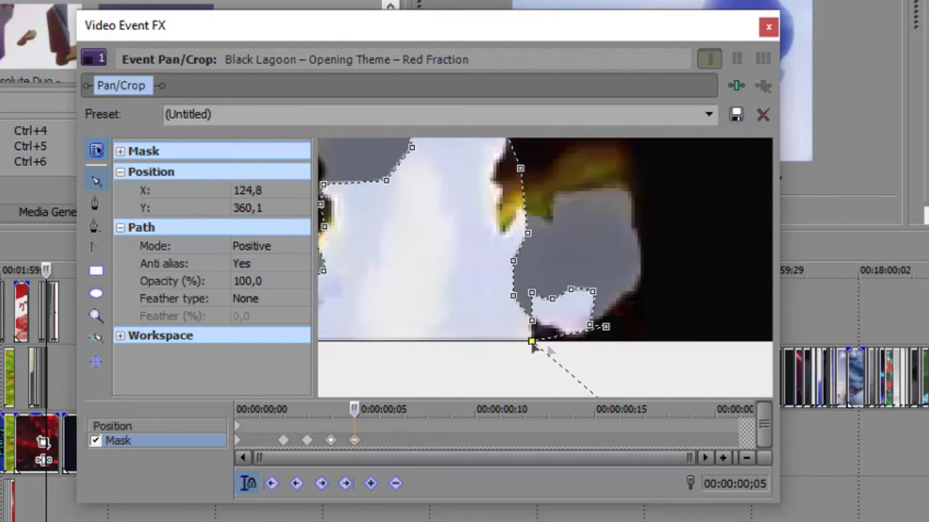
pyautogui.moveTo(533, 330); pyautogui.dragTo(572, 347)
pyautogui.moveTo(594, 293); pyautogui.dragTo(630, 193)
pyautogui.moveTo(552, 294); pyautogui.dragTo(506, 196)
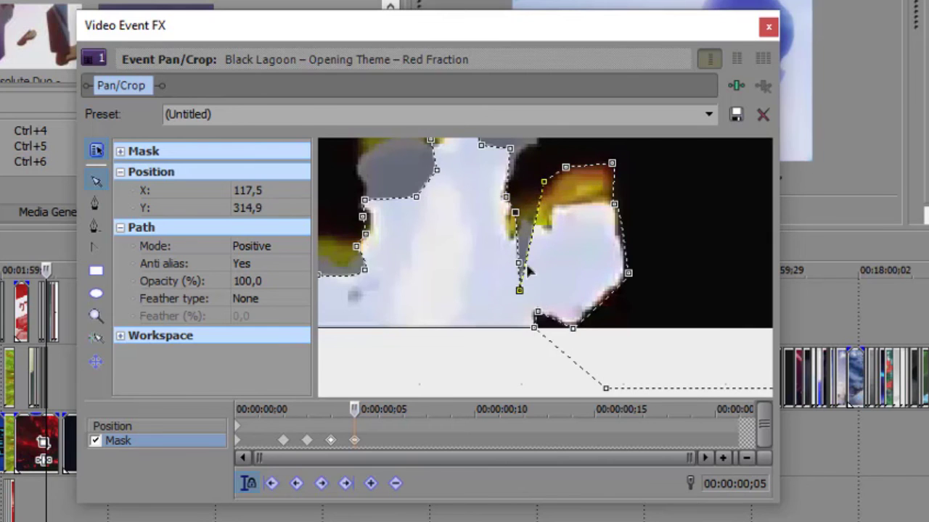
pyautogui.moveTo(518, 263); pyautogui.dragTo(529, 218)
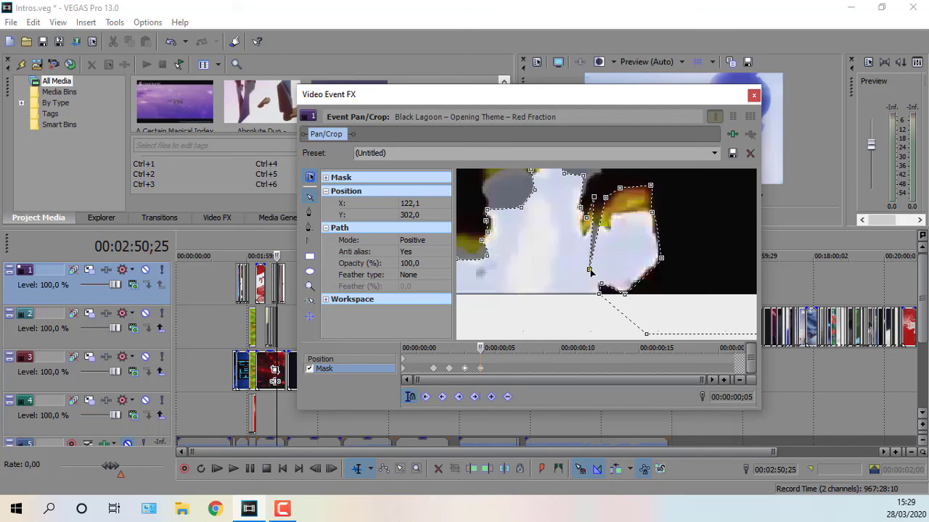
pyautogui.moveTo(590, 272); pyautogui.dragTo(601, 209)
pyautogui.scroll(-4, 620, 214)
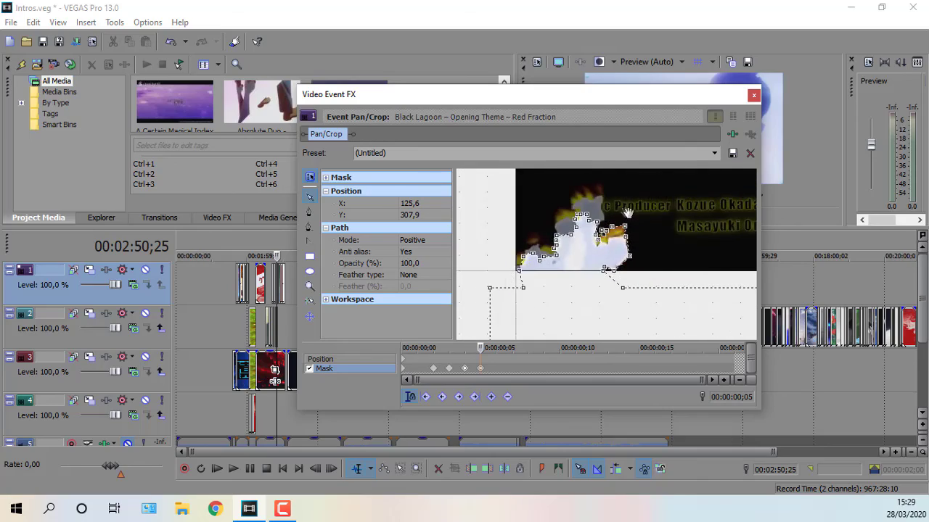
# - Close Pan/Crop and place the playhead at the start of the Black Lagoon clip, 00:02:50;20
pyautogui.moveTo(615, 97)
pyautogui.mouseDown()
pyautogui.moveTo(442, 67)
pyautogui.moveTo(834, 86)
pyautogui.moveTo(622, 110)
pyautogui.mouseUp()
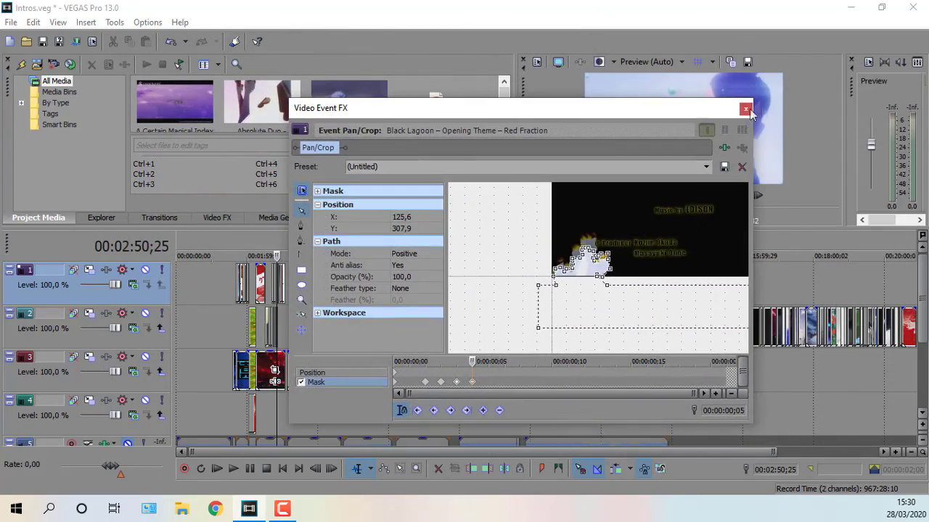
pyautogui.click(753, 107)
pyautogui.scroll(3, 589, 334)
pyautogui.scroll(4, 588, 334)
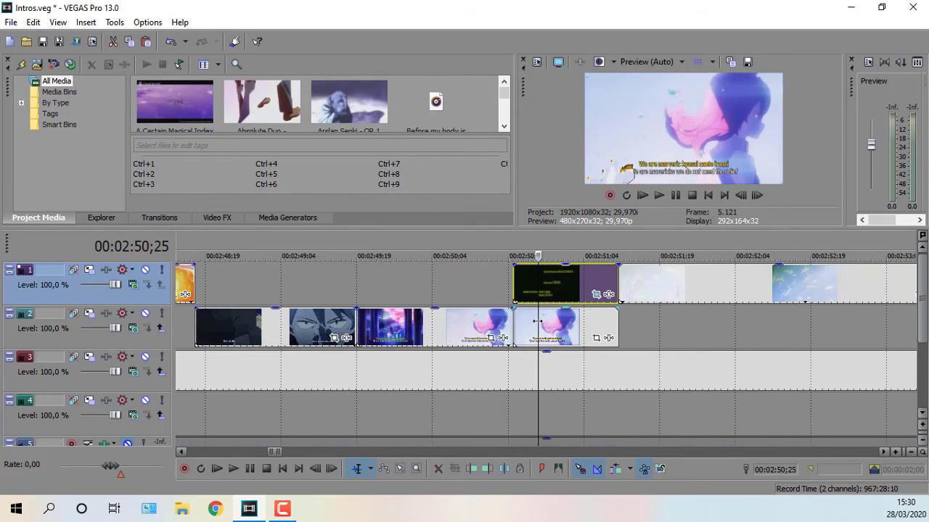
pyautogui.click(520, 287)
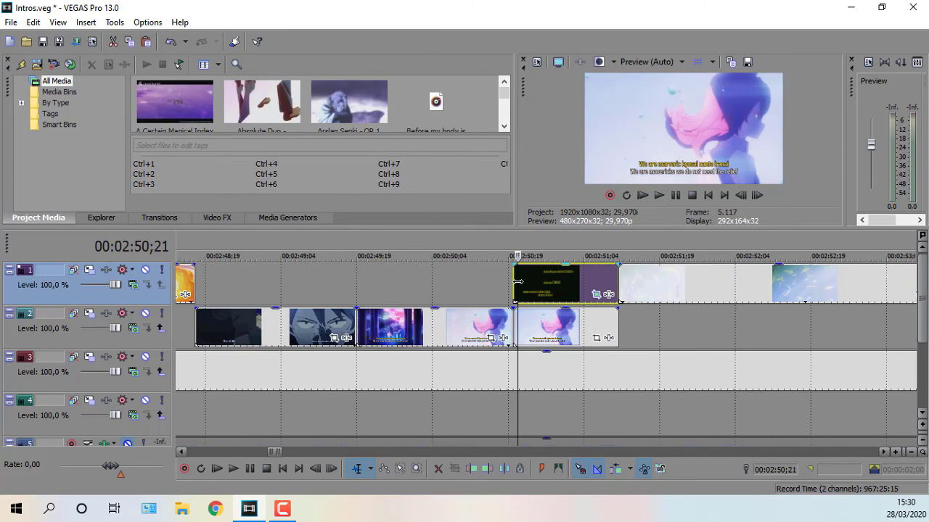
pyautogui.click(517, 280)
# - Compare the frames just before and at the start of the Black Lagoon clip on the timeline
pyautogui.scroll(8, 584, 281)
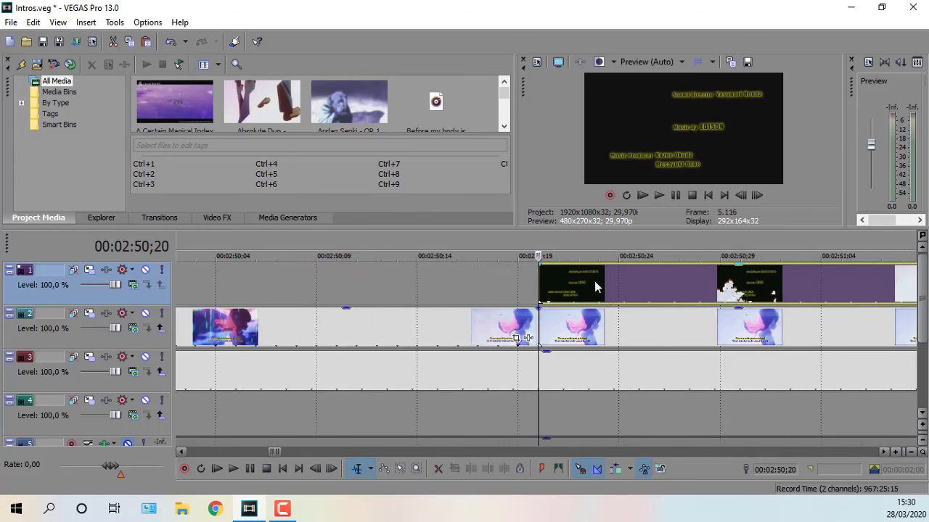
pyautogui.press('Left')
pyautogui.press('Left')
pyautogui.press('Right')
pyautogui.press('Right')
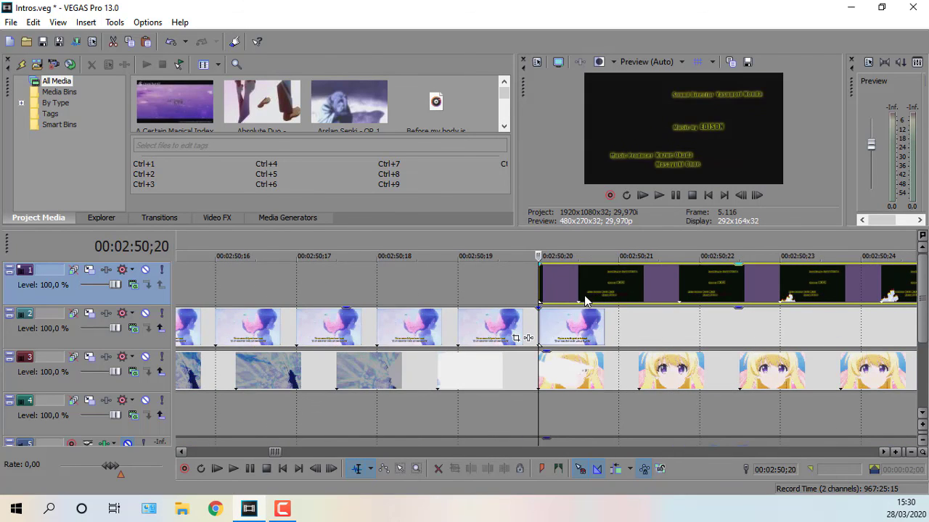
pyautogui.scroll(-7, 591, 308)
pyautogui.scroll(2, 719, 311)
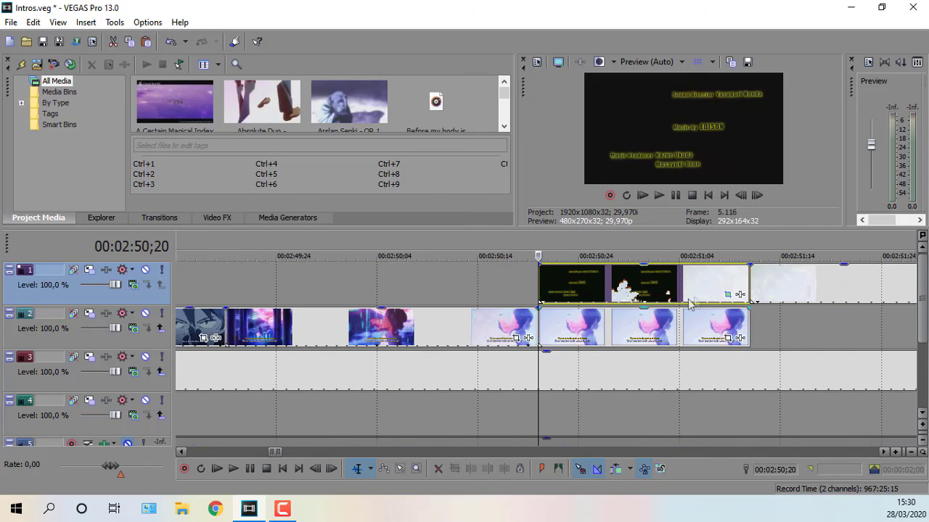
# - Reopen the Black Lagoon clip's Pan/Crop, inspect the mask keyframes at 00:00:00;00 and 00:00:00;02, and close it
pyautogui.click(727, 295)
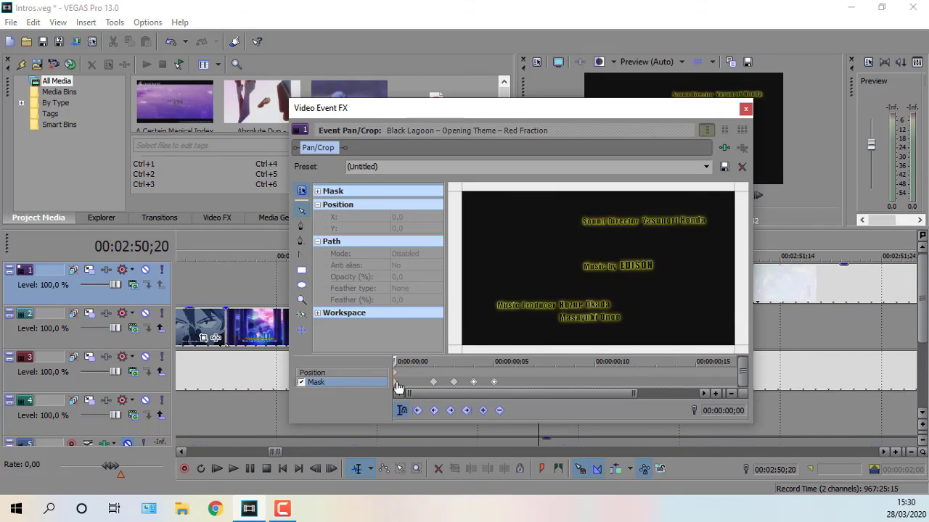
pyautogui.click(433, 381)
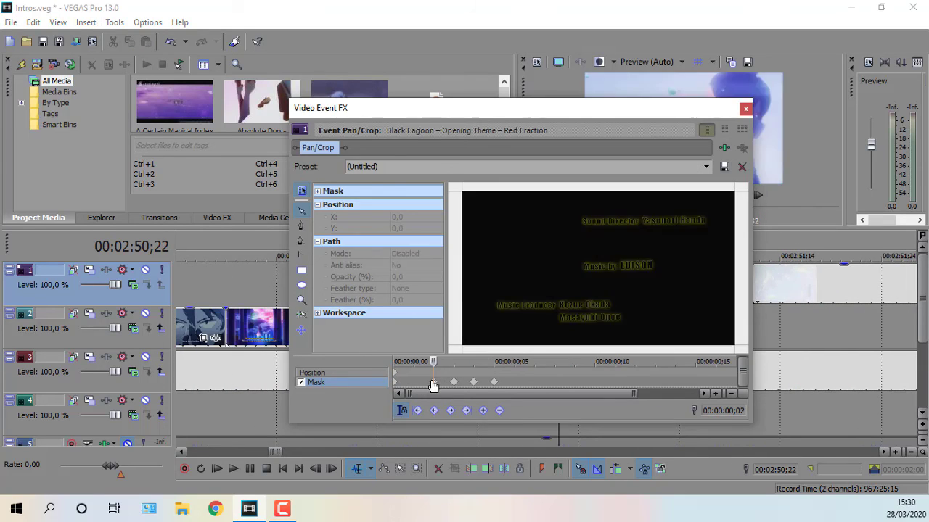
pyautogui.click(397, 383)
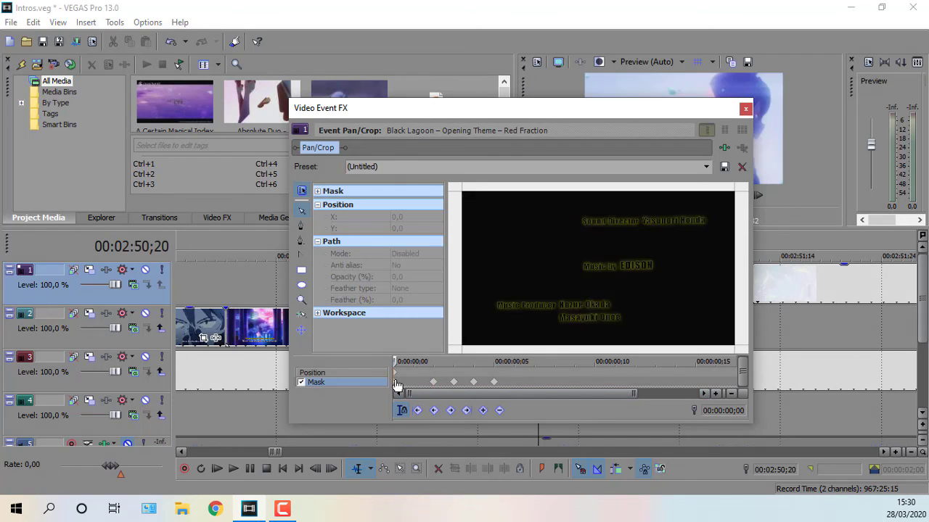
pyautogui.click(745, 110)
# - Step back and forth through the clip's first masked frames to check the flame cut-out in the preview
pyautogui.press('Right')
pyautogui.press('Right')
pyautogui.press('Right')
pyautogui.press('Right')
pyautogui.press('Right')
pyautogui.press('Right')
pyautogui.press('Left')
pyautogui.press('Left')
pyautogui.press('Left')
pyautogui.press('Left')
pyautogui.press('Right')
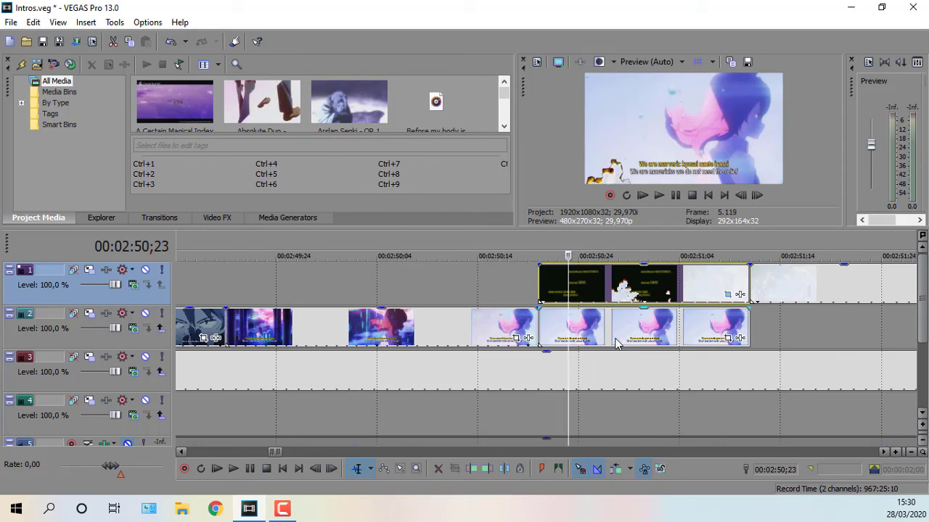
pyautogui.press('Left')
pyautogui.press('Left')
# - Step forward frame by frame toward the end of the Black Lagoon clip to examine the transition
pyautogui.press('Right')
pyautogui.press('Right')
pyautogui.press('Right')
pyautogui.press('Right')
pyautogui.press('Right')
pyautogui.press('Right')
pyautogui.press('Right')
pyautogui.press('Right')
pyautogui.press('Right')
pyautogui.press('Right')
pyautogui.press('Right')
pyautogui.press('Right')
pyautogui.press('Right')
pyautogui.press('Right')
pyautogui.press('Right')
pyautogui.press('Right')
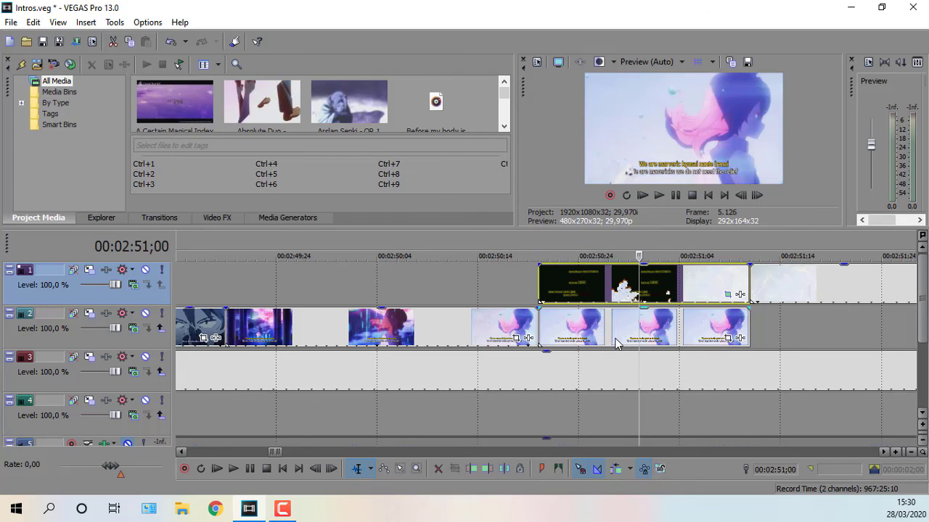
pyautogui.press('Right')
pyautogui.press('Right')
pyautogui.press('Right')
pyautogui.press('Right')
# - Step back through the transition to the masked flame frame at 00:02:50;23
pyautogui.press('Left')
pyautogui.press('Left')
pyautogui.press('Left')
pyautogui.press('Left')
pyautogui.press('Left')
pyautogui.press('Left')
pyautogui.press('Left')
pyautogui.press('Left')
pyautogui.press('Left')
pyautogui.press('Left')
pyautogui.press('Left')
pyautogui.press('Left')
pyautogui.press('Left')
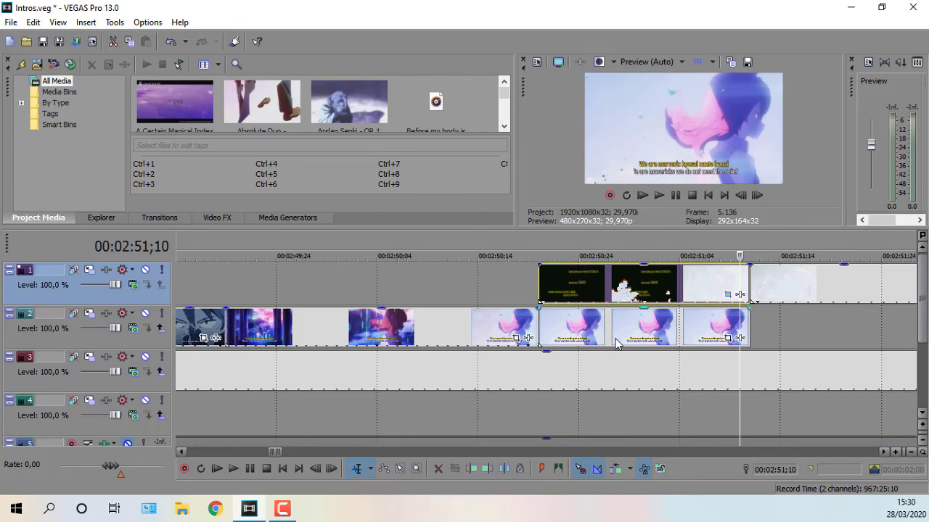
pyautogui.press('Left')
pyautogui.press('Left')
pyautogui.press('Left')
pyautogui.press('Left')
pyautogui.press('Left')
pyautogui.press('Left')
pyautogui.press('Left')
pyautogui.press('Left')
pyautogui.press('Right')
pyautogui.press('Right')
pyautogui.press('Right')
pyautogui.press('Right')
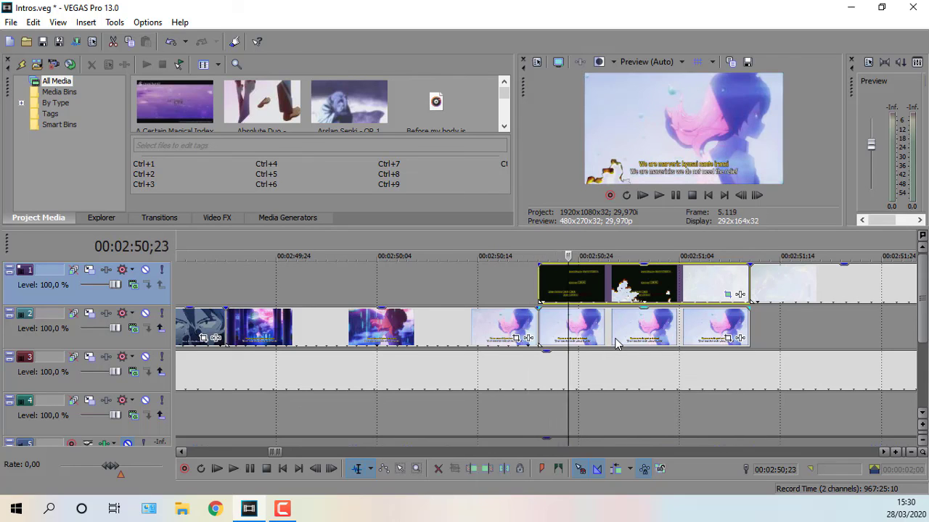
# - Step forward and back frame by frame around the masked clip's start near 00:02:50;20 to check how the burning transition begins in the preview
pyautogui.press('Right')
pyautogui.press('Right')
pyautogui.press('Right')
pyautogui.press('Right')
pyautogui.press('Right')
pyautogui.press('Left')
pyautogui.press('Left')
pyautogui.press('Left')
pyautogui.press('Left')
pyautogui.press('Left')
pyautogui.press('Left')
pyautogui.press('Left')
pyautogui.press('Left')
pyautogui.press('Left')
pyautogui.press('Left')
pyautogui.press('Left')
pyautogui.press('Left')
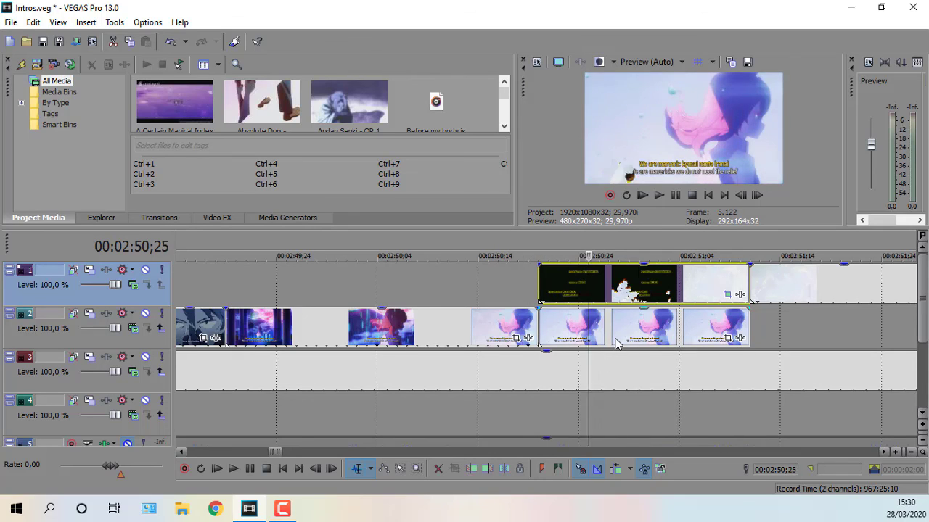
pyautogui.press('Right')
pyautogui.press('Right')
pyautogui.press('Right')
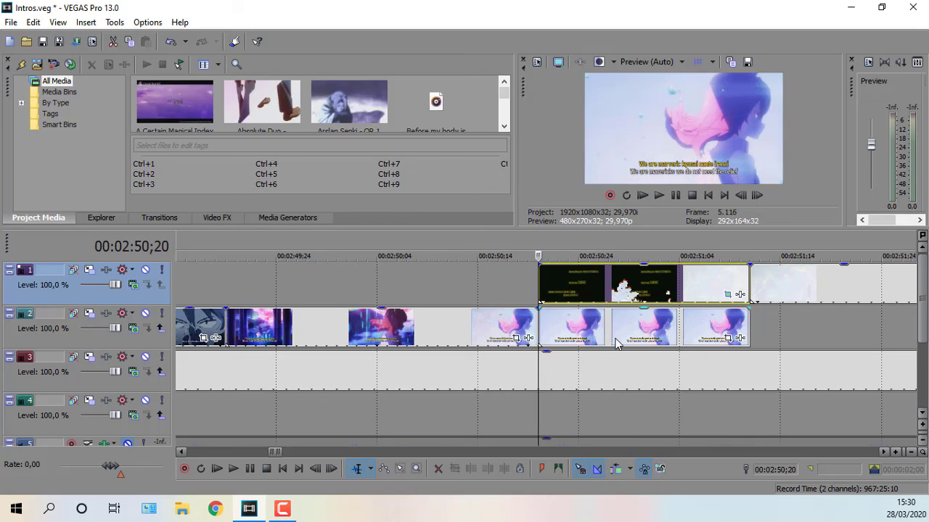